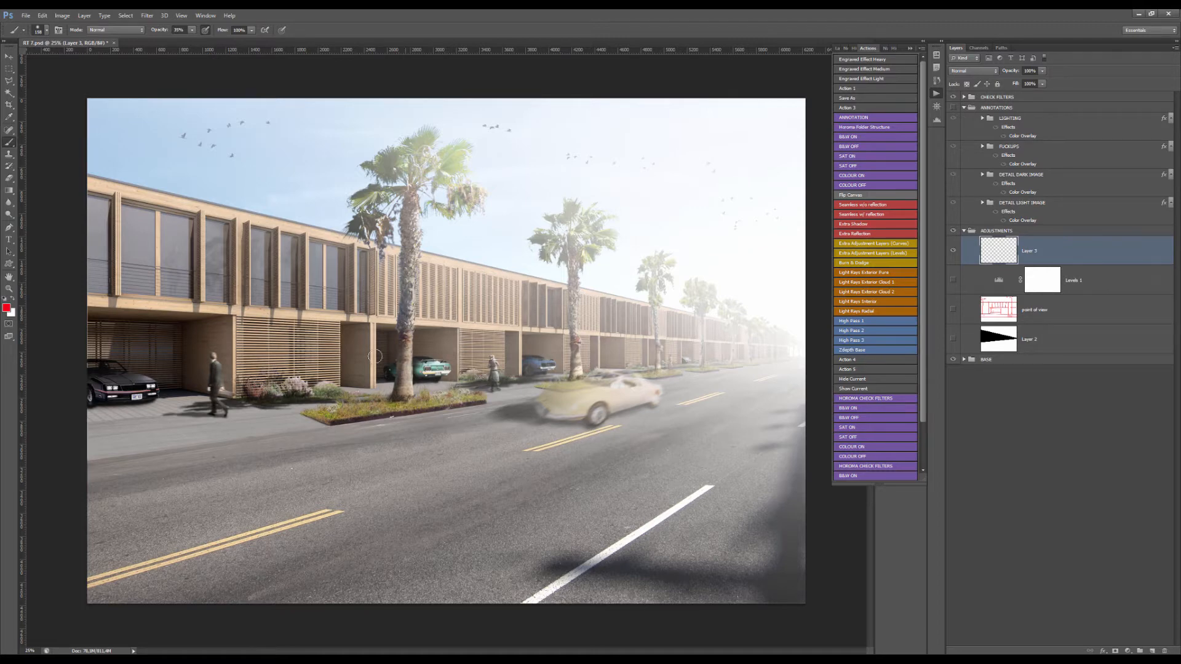
Examine the street rendering's composition at different zoom levels, from the whole image to the building's facade, cars and palm trees
scroll(325, 273, "down", 2)
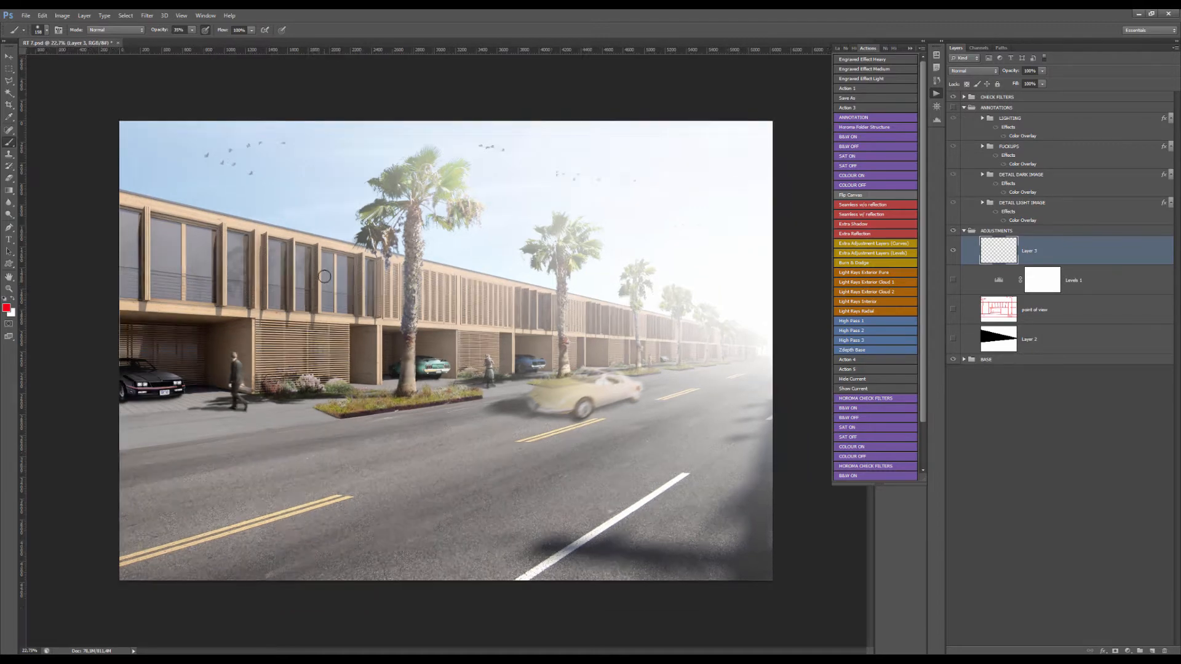
scroll(321, 285, "up", 3)
scroll(320, 285, "down", 2)
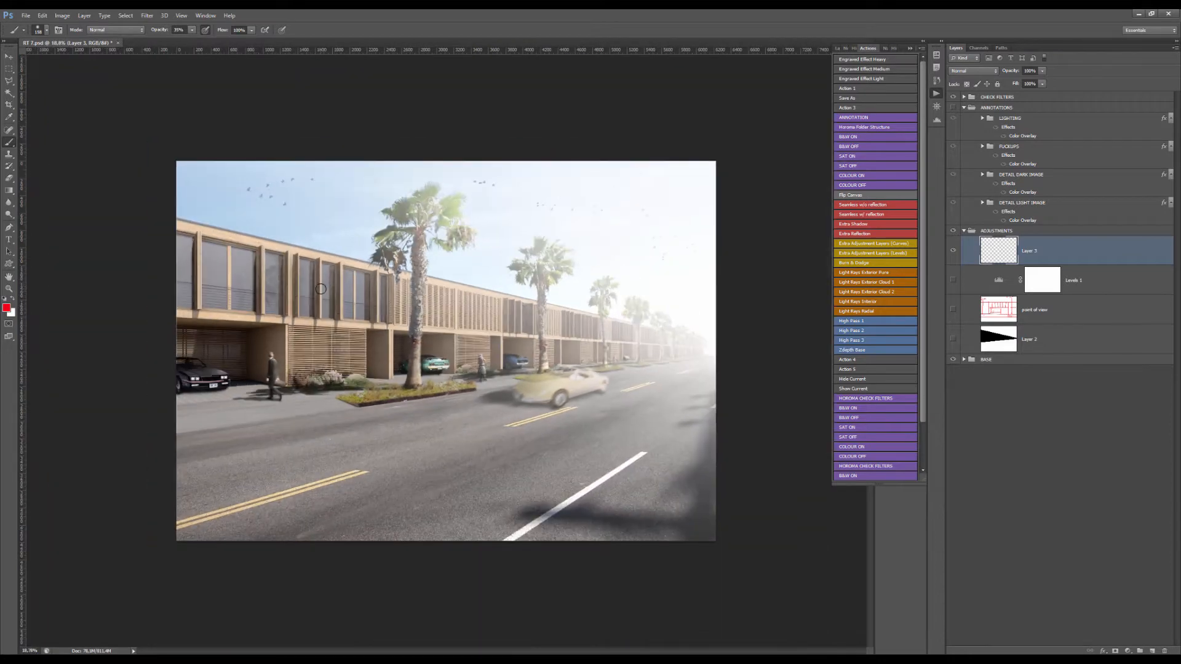
left_click_drag(363, 329, 392, 315)
left_click_drag(323, 324, 321, 327)
scroll(278, 324, "up", 10)
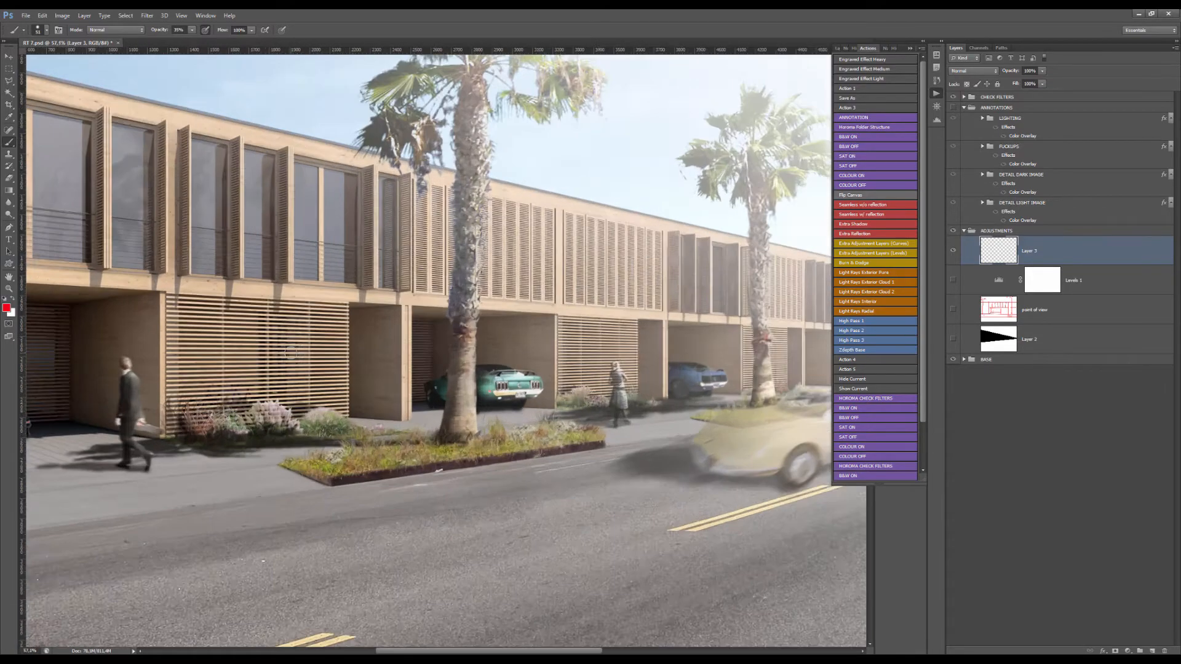
scroll(278, 324, "down", 10)
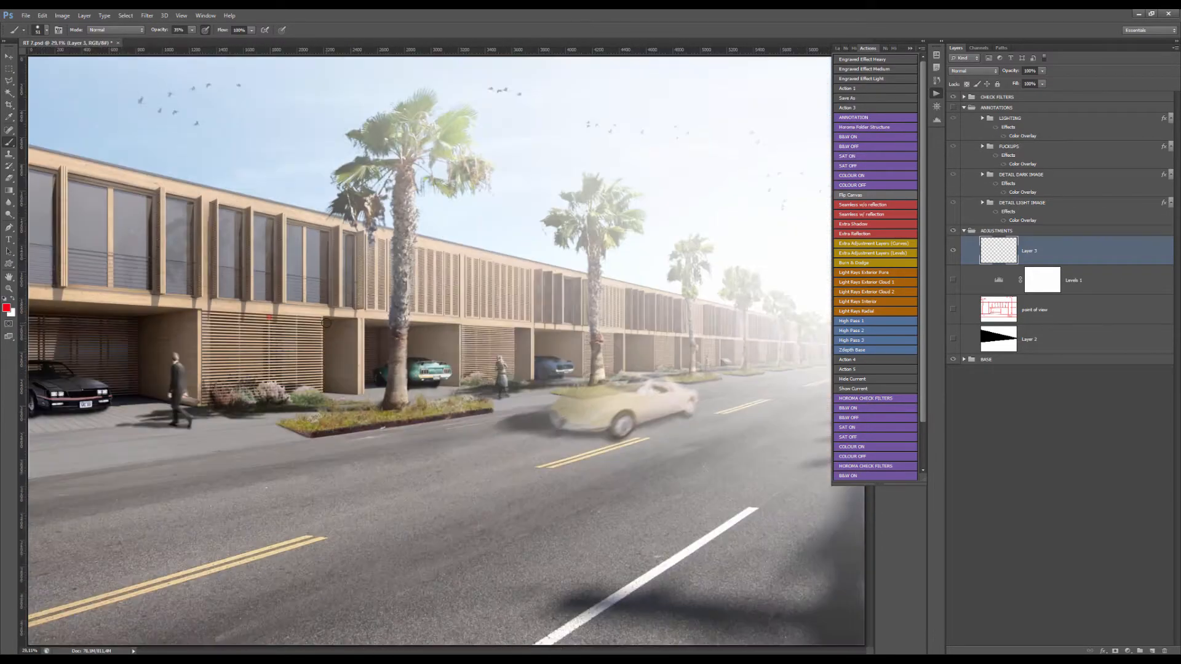
scroll(433, 332, "up", 4)
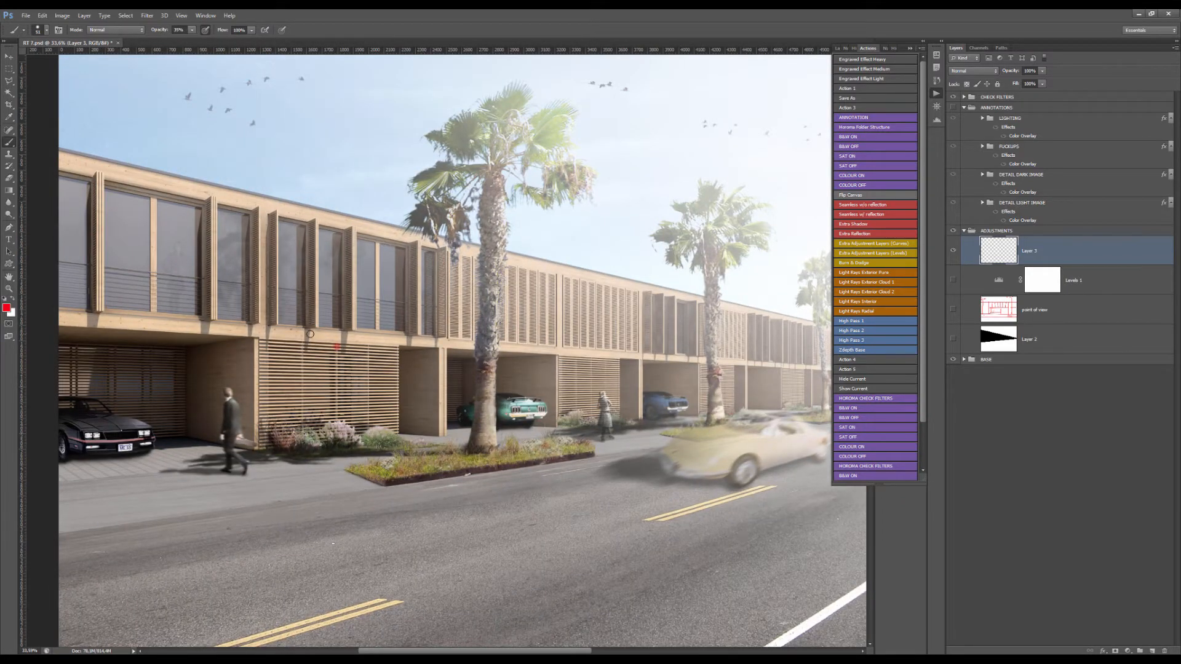
scroll(389, 348, "up", 3)
scroll(233, 346, "down", 4)
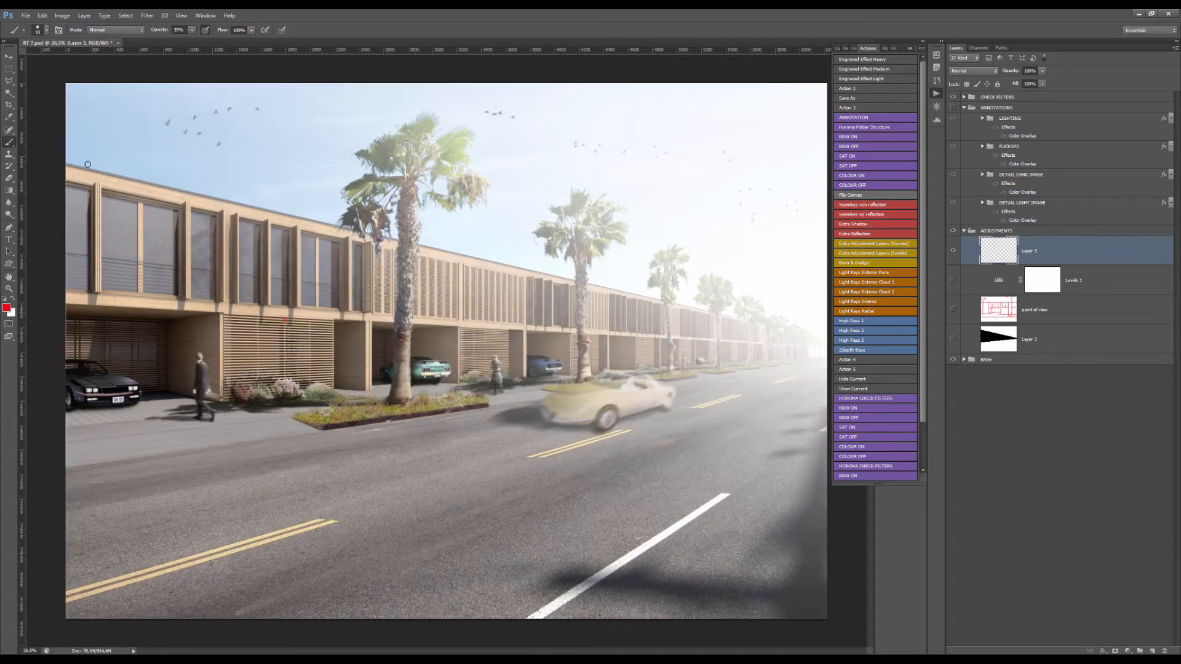
Trace the building's roofline with a straight red brush line on Layer 3, turning back at the far end of the street
left_click(781, 325, "shift")
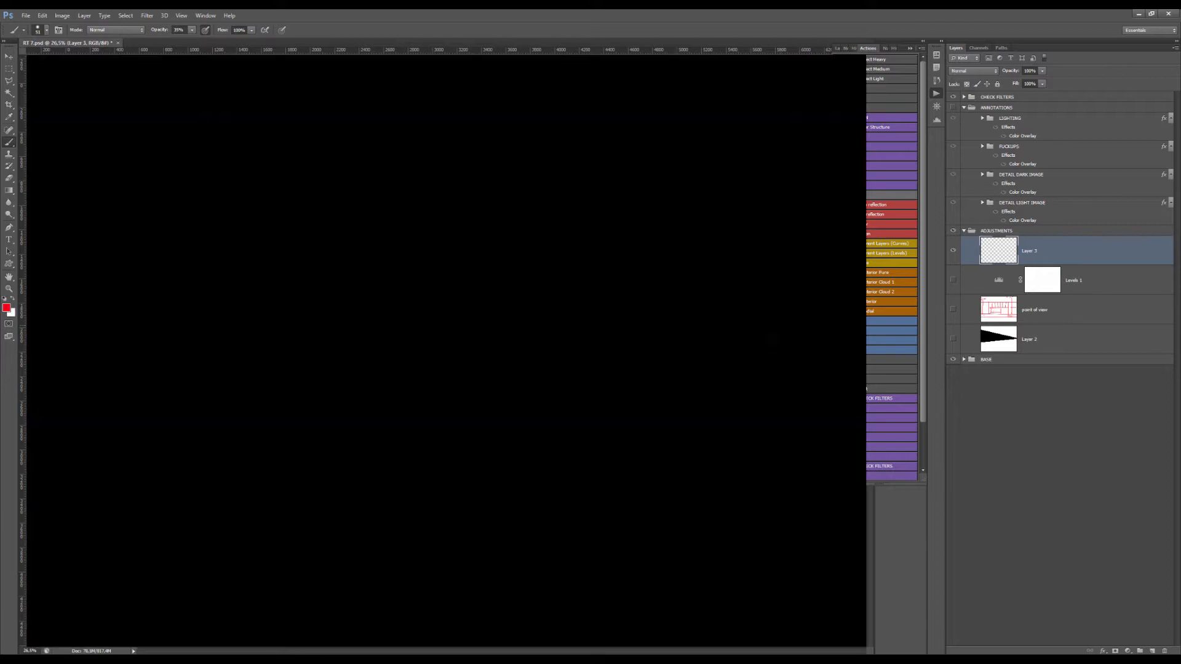
left_click(772, 343, "shift")
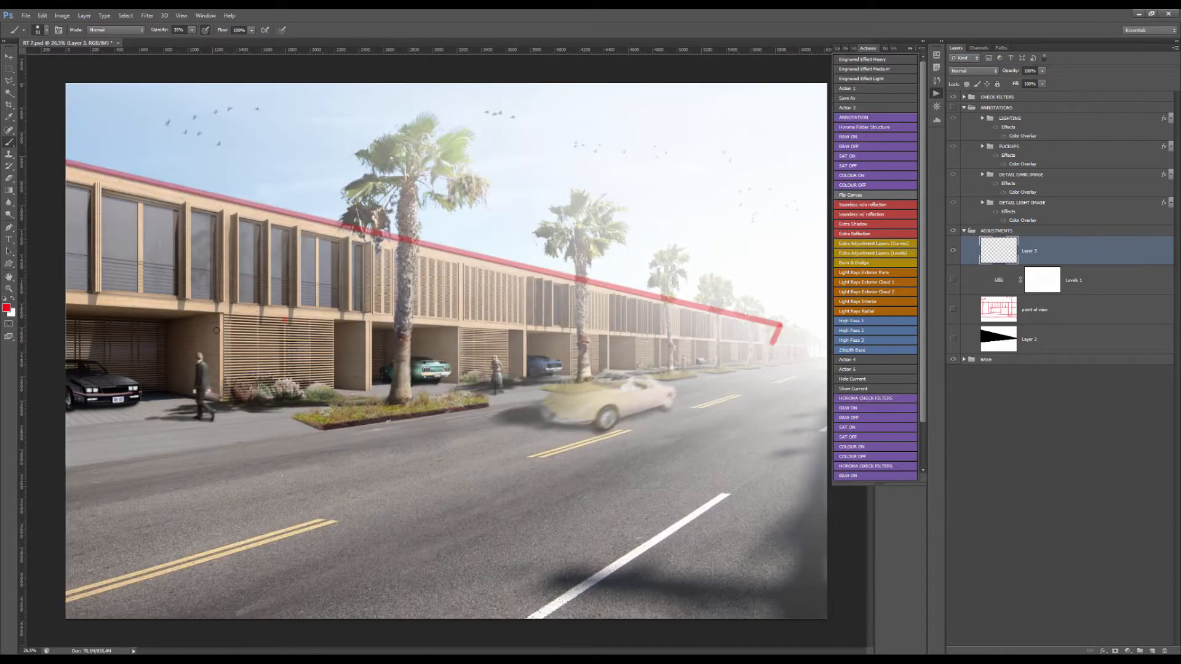
left_click(88, 311, "shift")
Clear all the red perspective strokes from Layer 3, deselect, and return to the Brush tool
key("ctrl+a")
key("Delete")
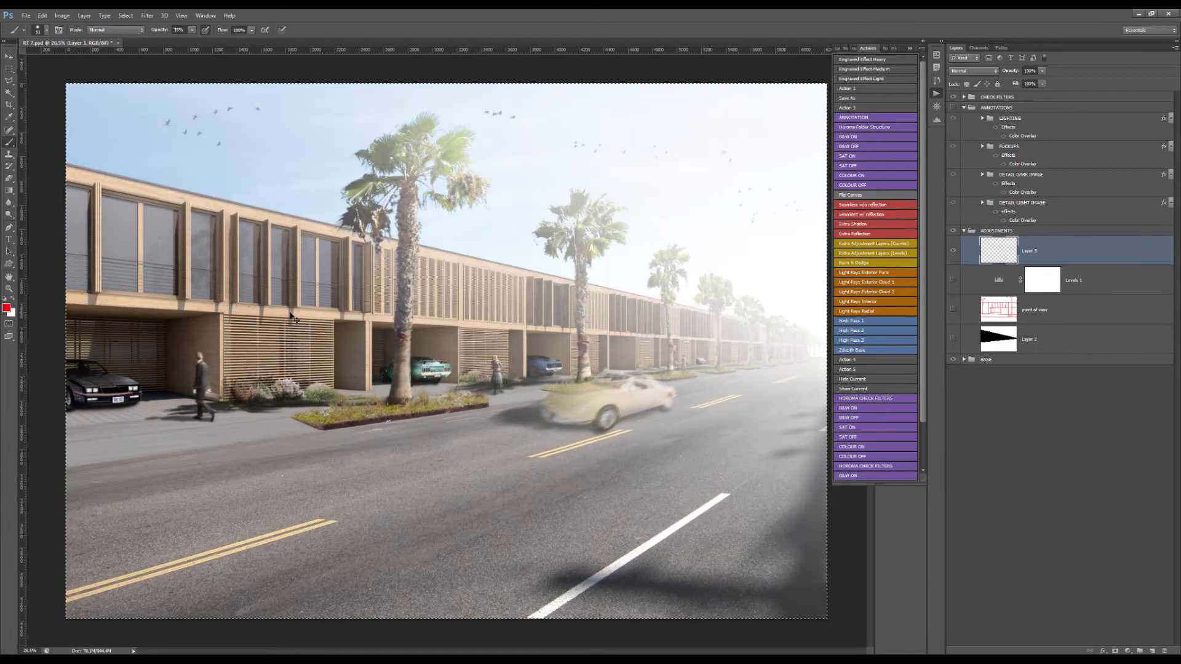
scroll(303, 422, "down", 3)
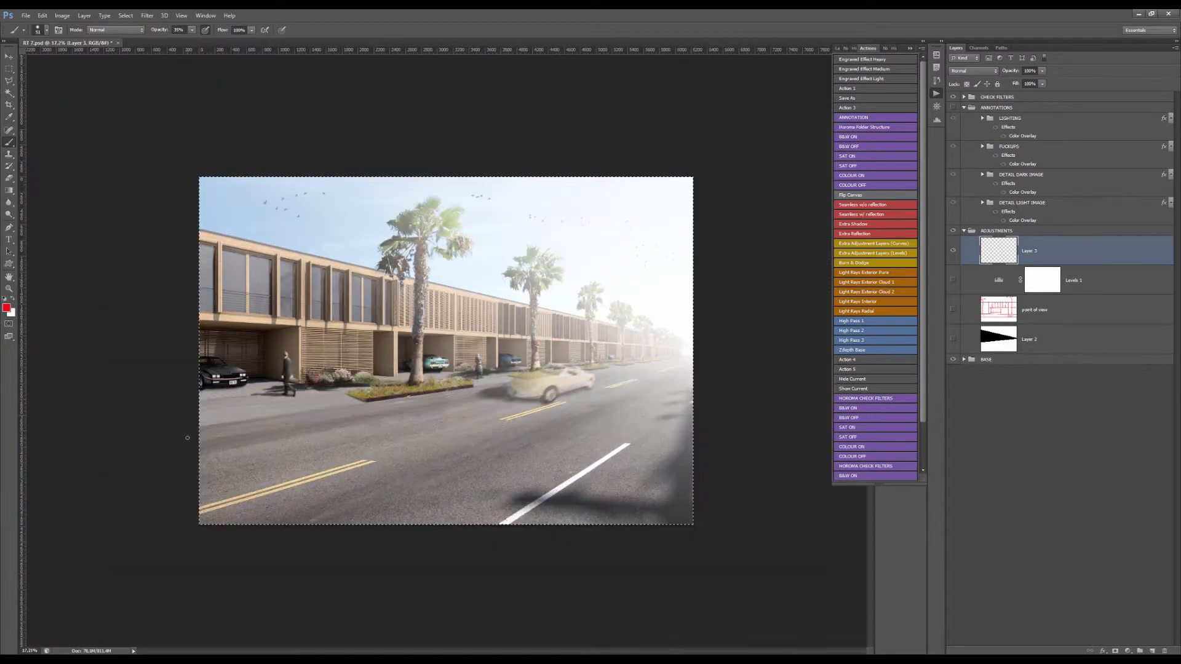
key("ctrl+d")
key("v")
key("b")
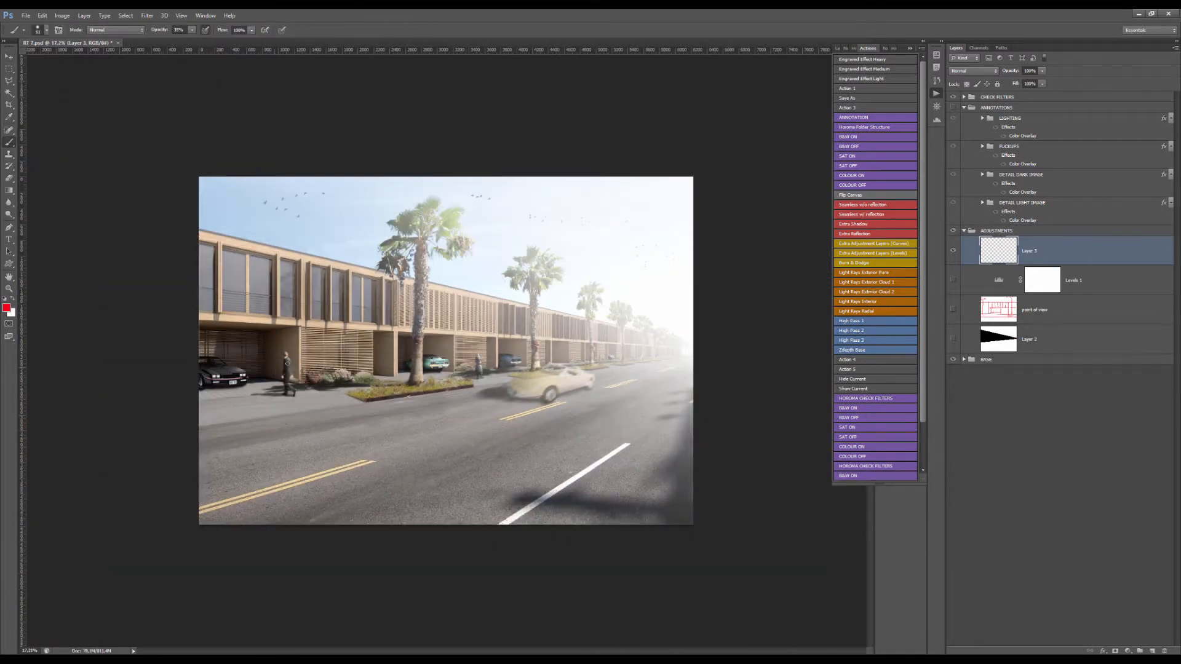
Show Layer 2's black wedge silhouette of the building over the rendering and hide it again
scroll(615, 316, "up", 2)
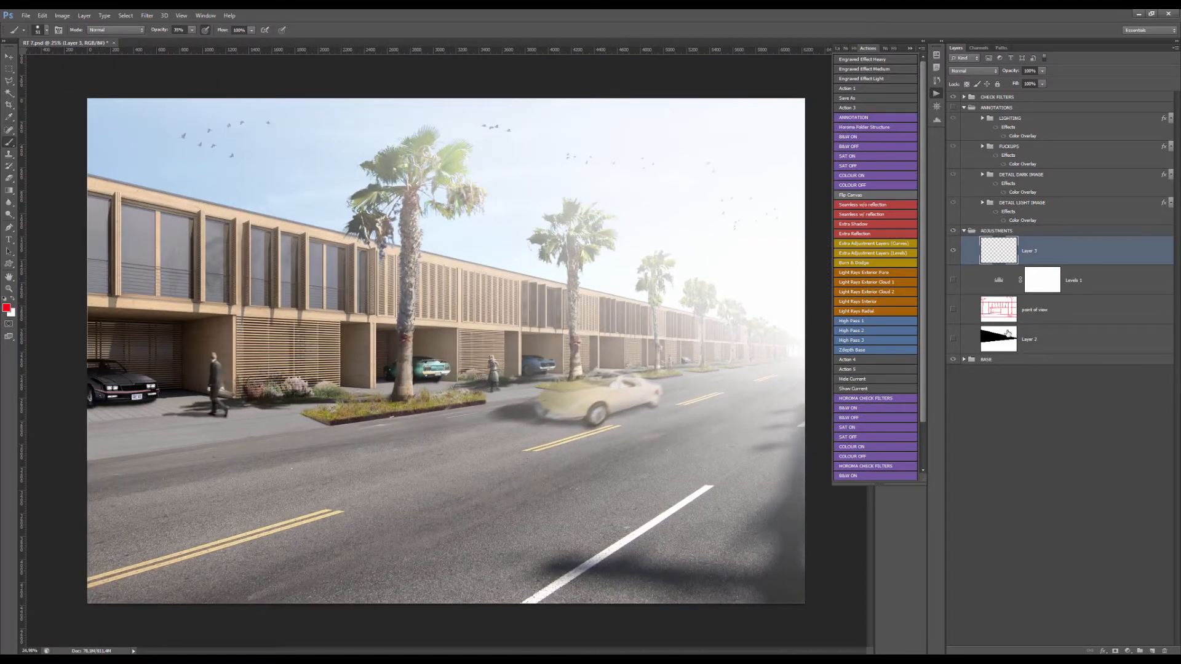
left_click(1006, 335)
left_click(953, 339)
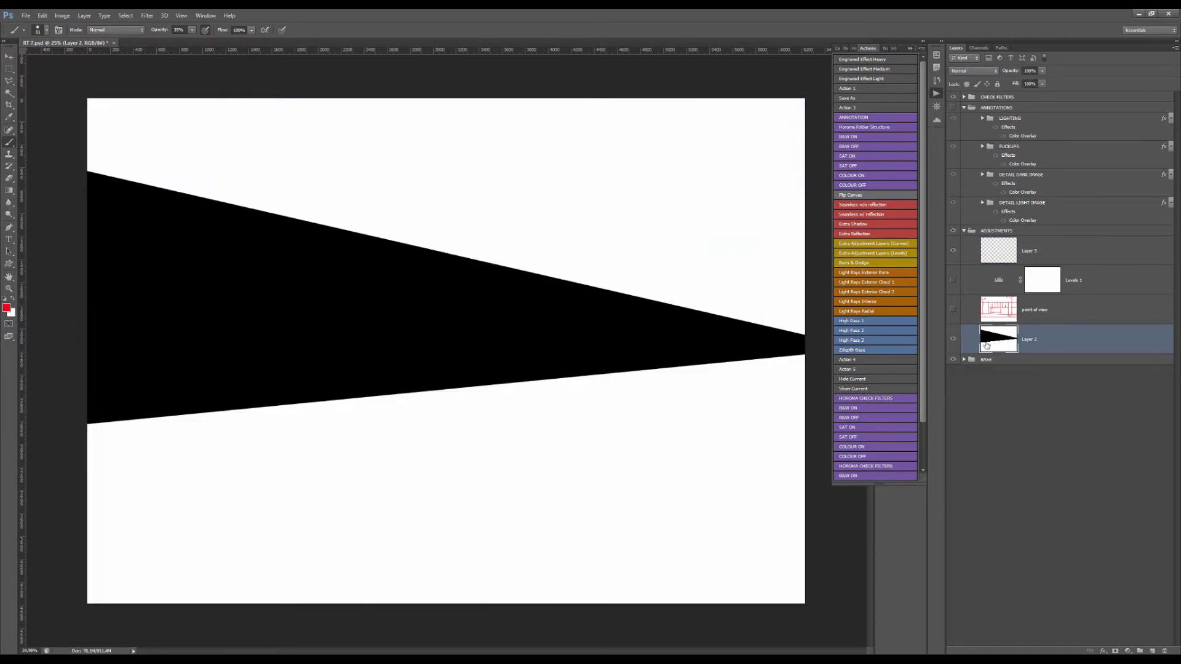
left_click(953, 339)
scroll(528, 284, "down", 1)
scroll(527, 284, "down", 1)
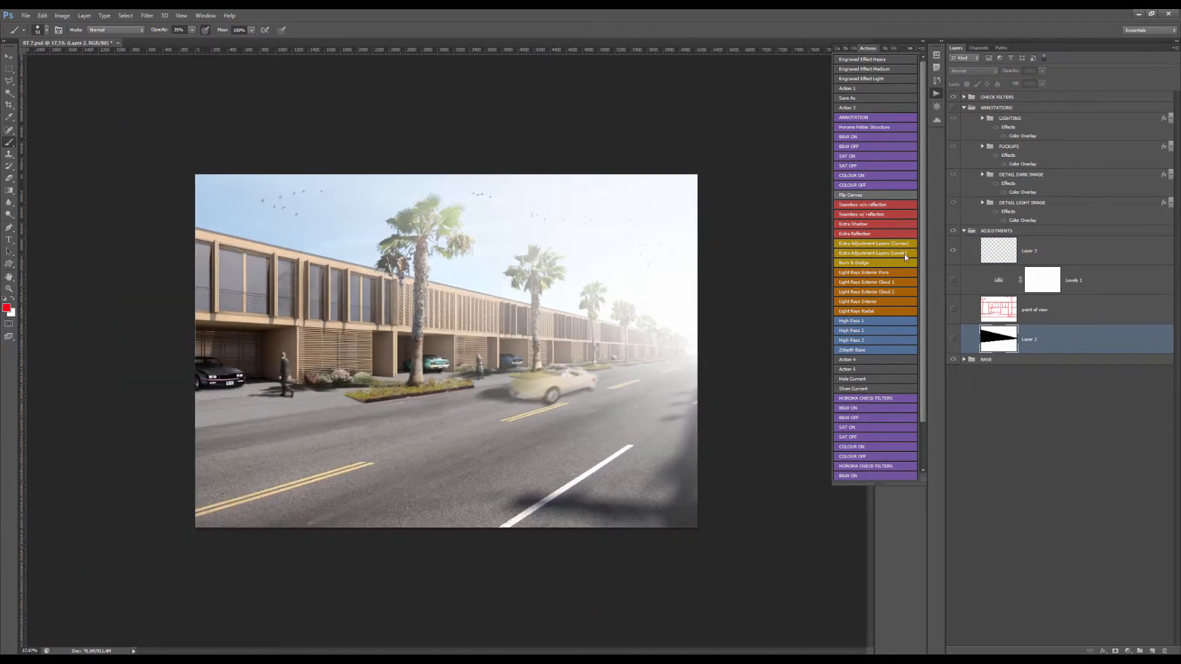
Draw straight red lines along the roofline and the curb on Layer 3, converging in the distance, and compare them with Layer 2's silhouette
left_click(1046, 251)
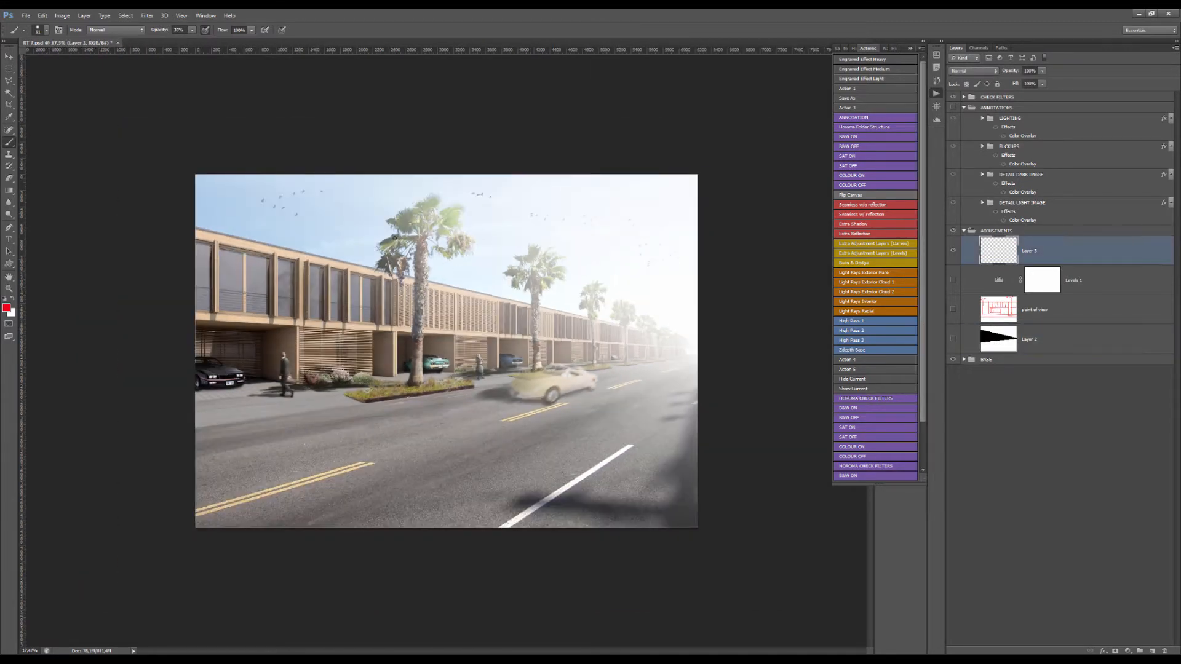
left_click(702, 348, "shift")
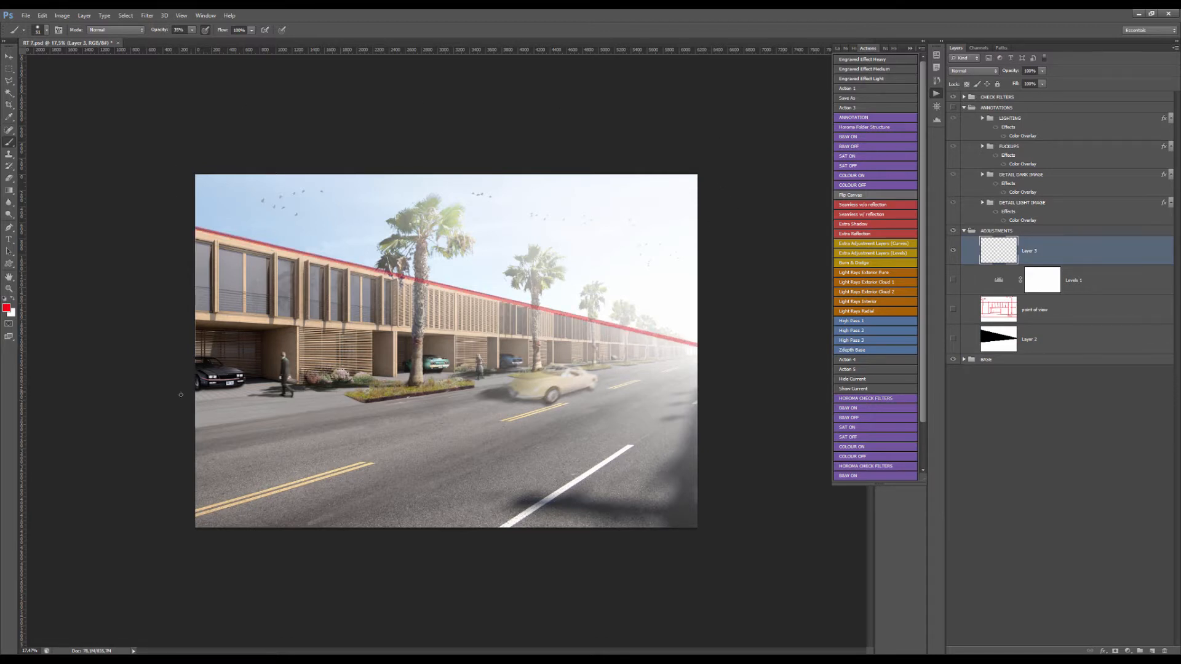
left_click(701, 349, "shift")
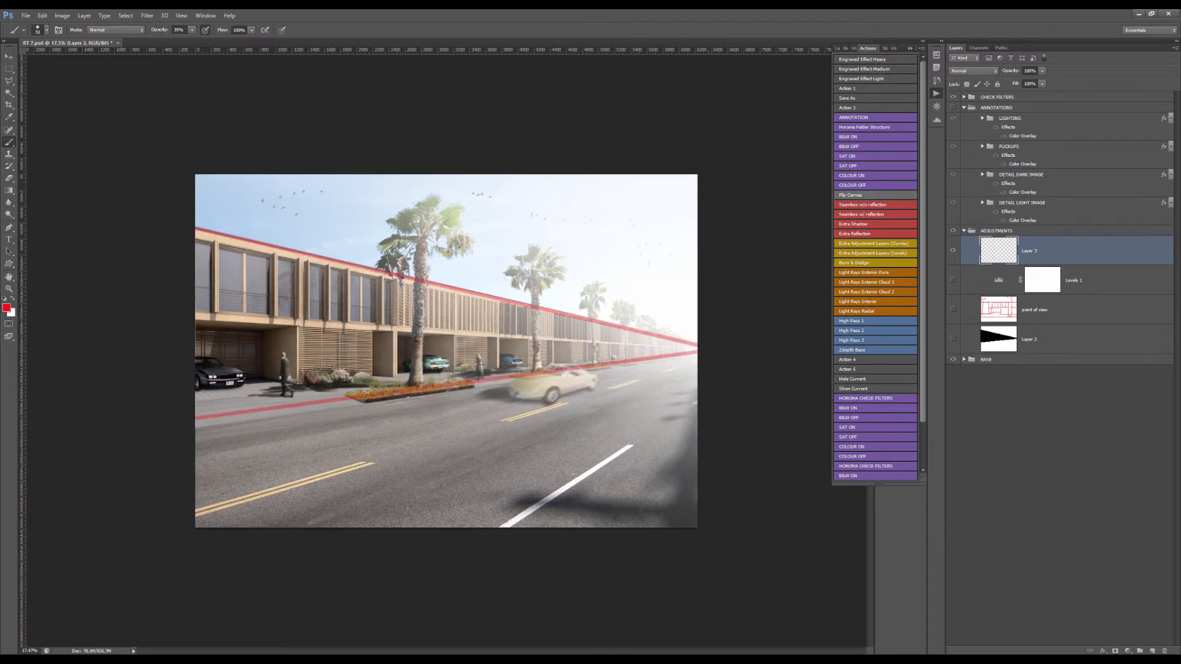
left_click(953, 339)
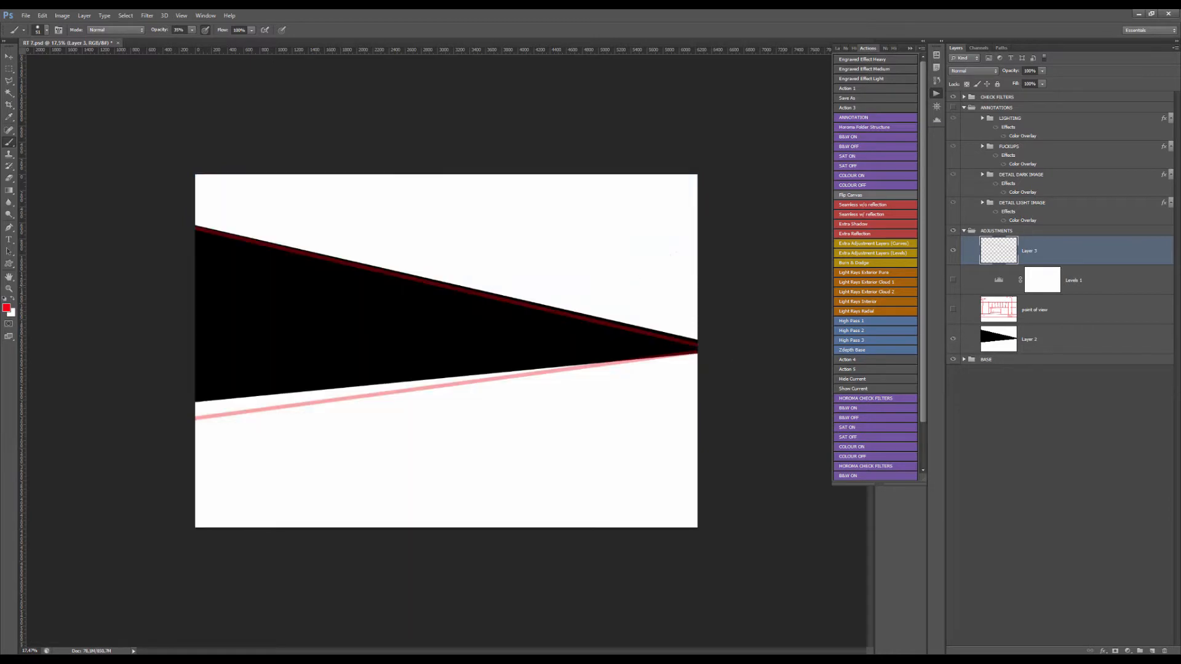
left_click(953, 339)
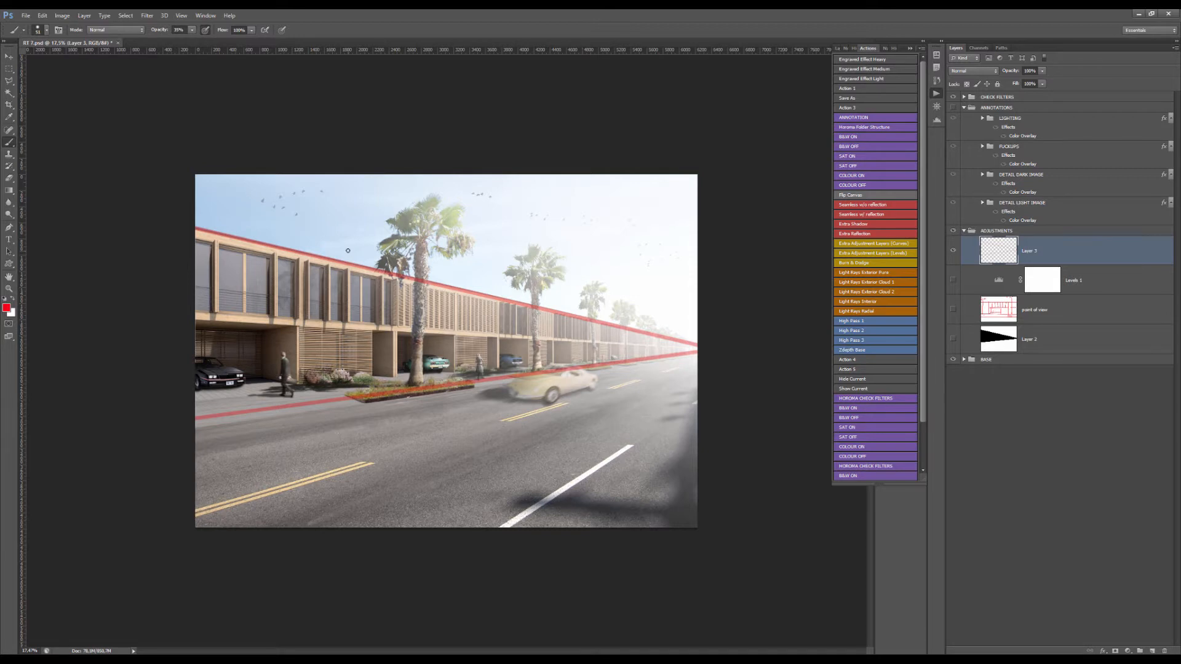
Erase the red roofline and curb lines from Layer 3 and deselect
key("ctrl+a")
key("Delete")
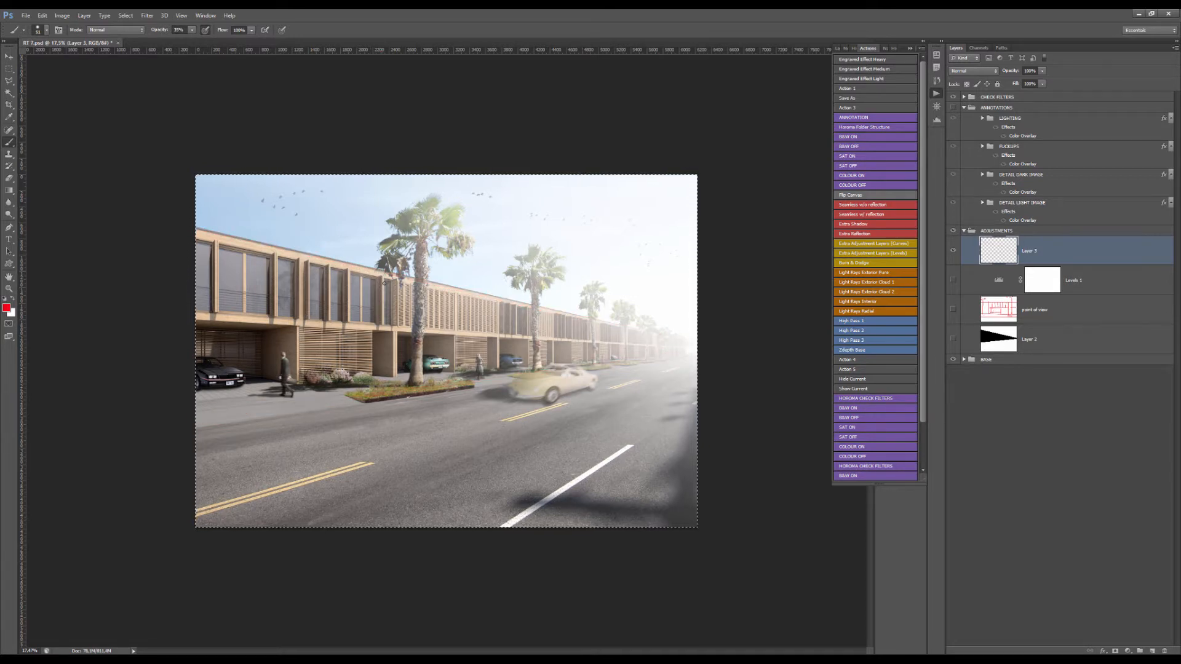
key("ctrl+d")
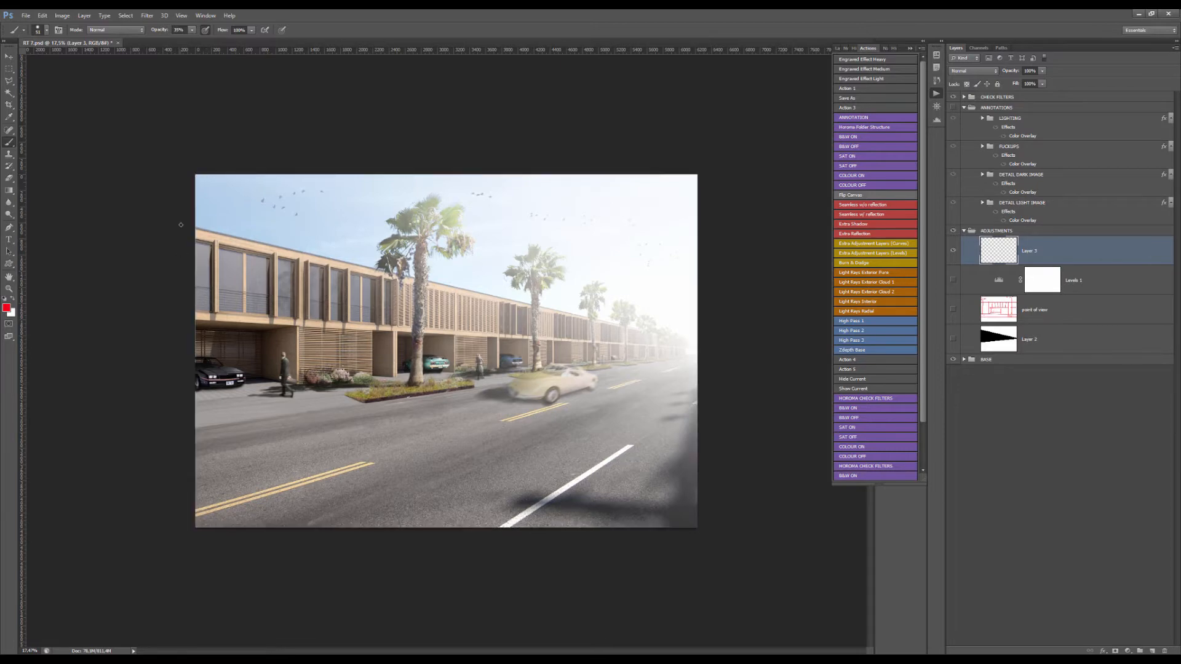
Outline the repeating building modules in red on Layer 3, following the roofline with a vertical at each module edge into the distance
scroll(292, 311, "up", 4)
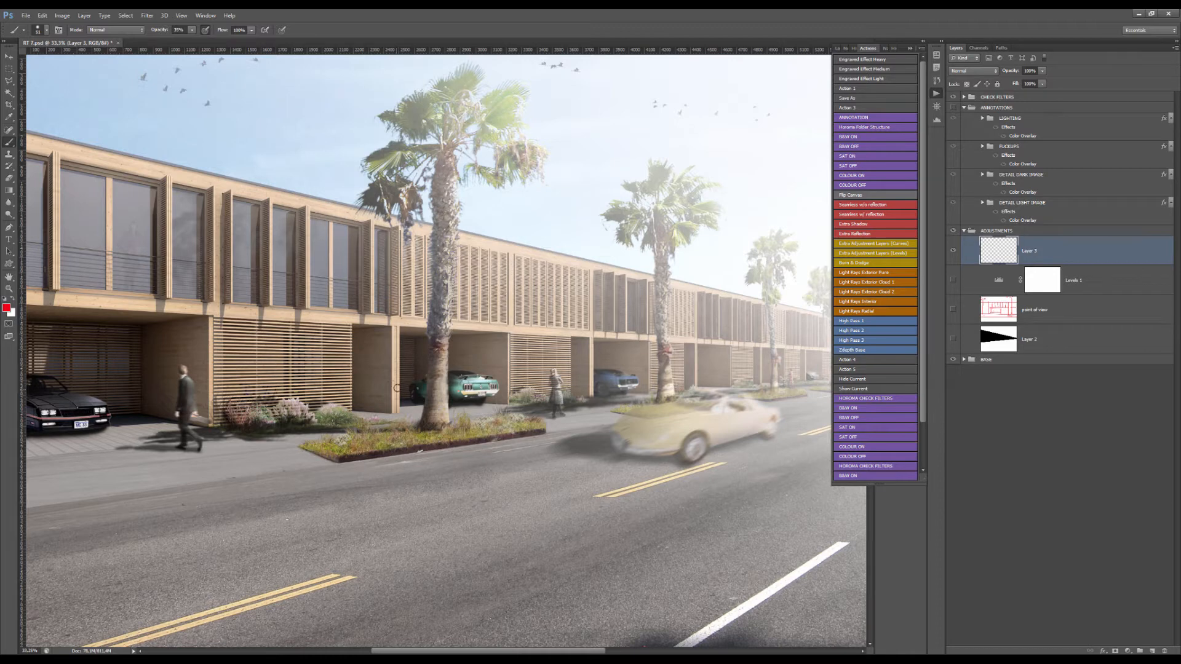
scroll(469, 280, "down", 3)
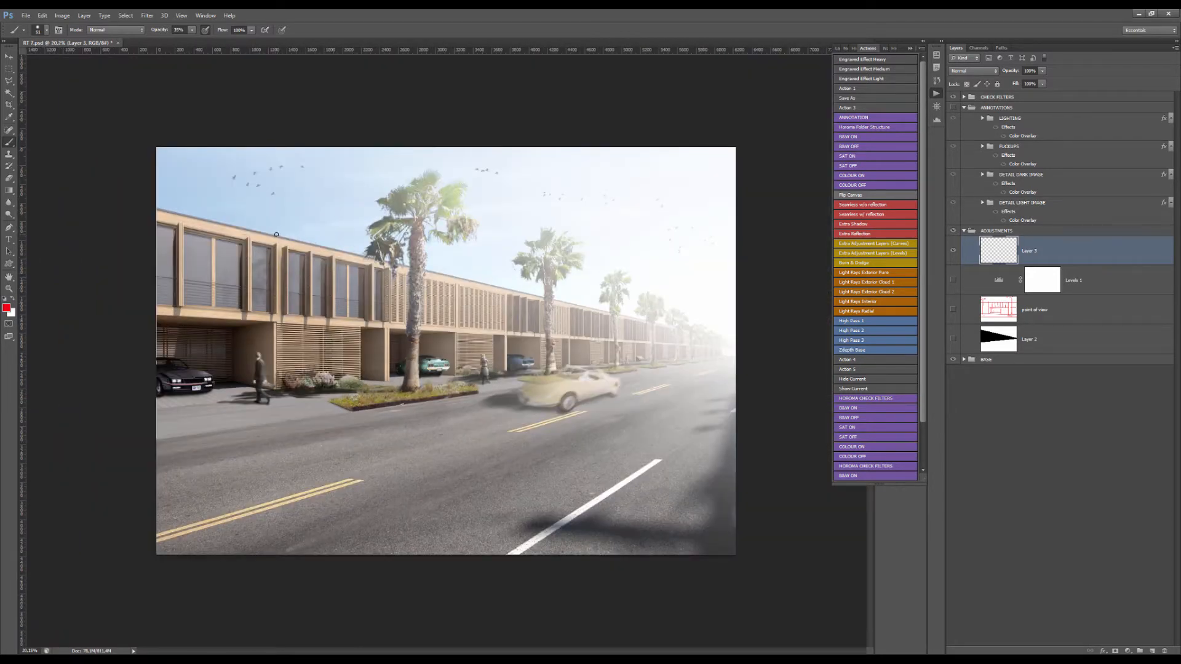
mouse_move(158, 209)
left_mouse_down()
mouse_move(361, 256)
mouse_move(383, 386)
left_mouse_up()
mouse_move(378, 261)
left_mouse_down()
mouse_move(492, 294)
mouse_move(511, 355)
left_mouse_up()
mouse_move(511, 296)
left_mouse_down()
mouse_move(567, 310)
mouse_move(569, 361)
left_mouse_up()
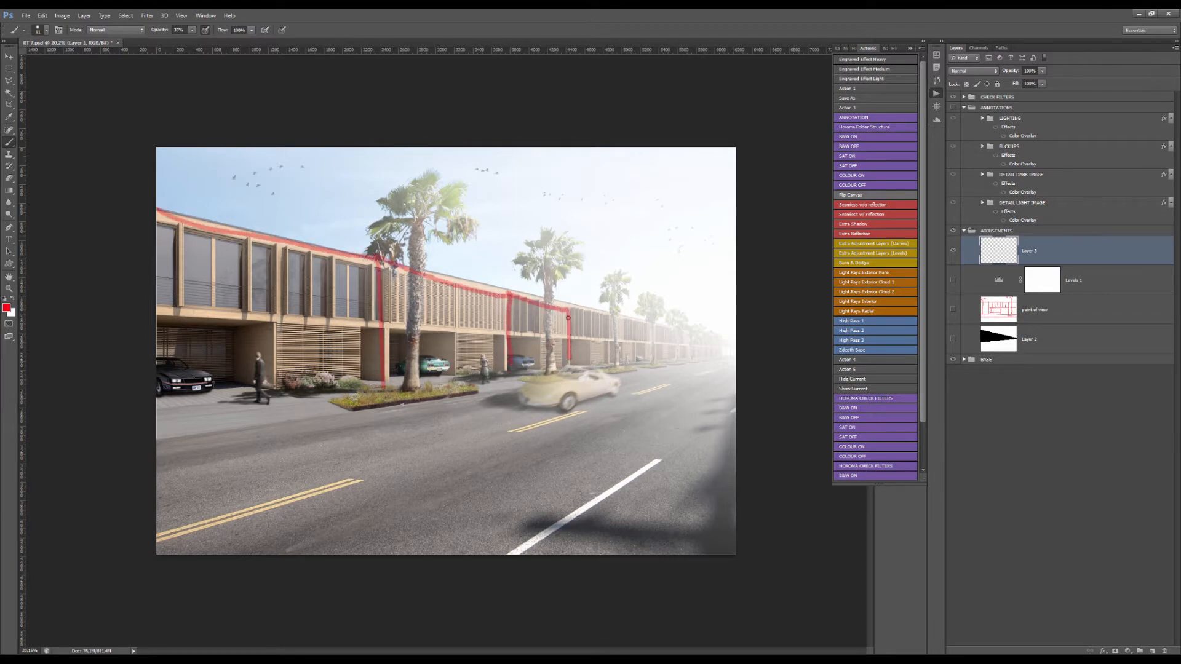
mouse_move(567, 306)
left_mouse_down()
mouse_move(616, 315)
mouse_move(617, 362)
left_mouse_up()
mouse_move(612, 311)
left_mouse_down()
mouse_move(654, 328)
mouse_move(656, 361)
left_mouse_up()
mouse_move(645, 321)
left_mouse_down()
mouse_move(683, 336)
mouse_move(682, 351)
mouse_move(682, 330)
mouse_move(707, 335)
mouse_move(706, 352)
mouse_move(710, 339)
mouse_move(675, 327)
left_mouse_up()
mouse_move(700, 318)
left_mouse_down()
mouse_move(730, 332)
mouse_move(737, 381)
mouse_move(742, 337)
mouse_move(750, 376)
left_mouse_up()
left_click_drag(640, 336, 574, 333)
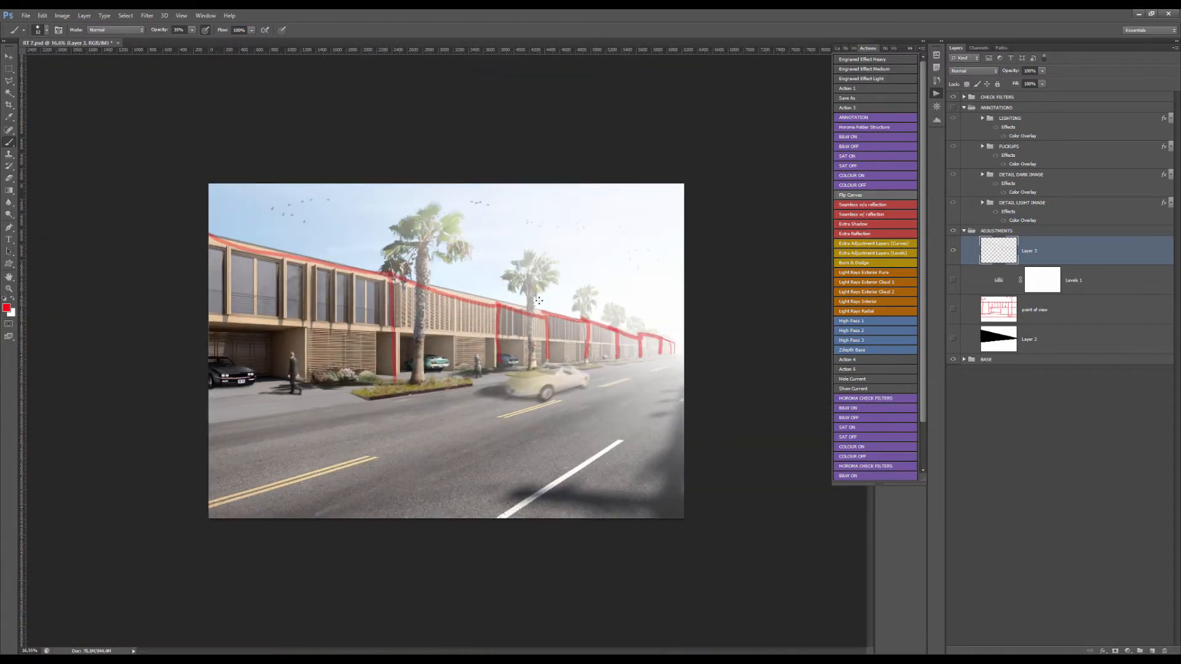
Remove the red module outlines from Layer 3 and deselect
left_click_drag(269, 311, 277, 334)
key("ctrl+a")
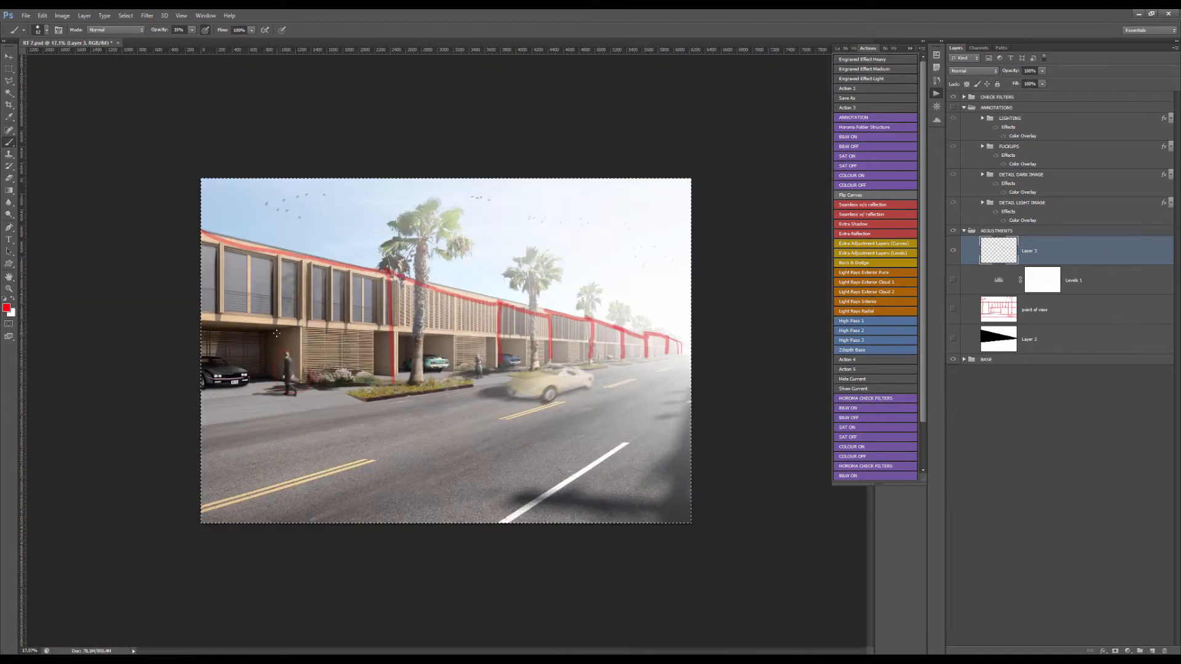
key("Delete")
key("ctrl+d")
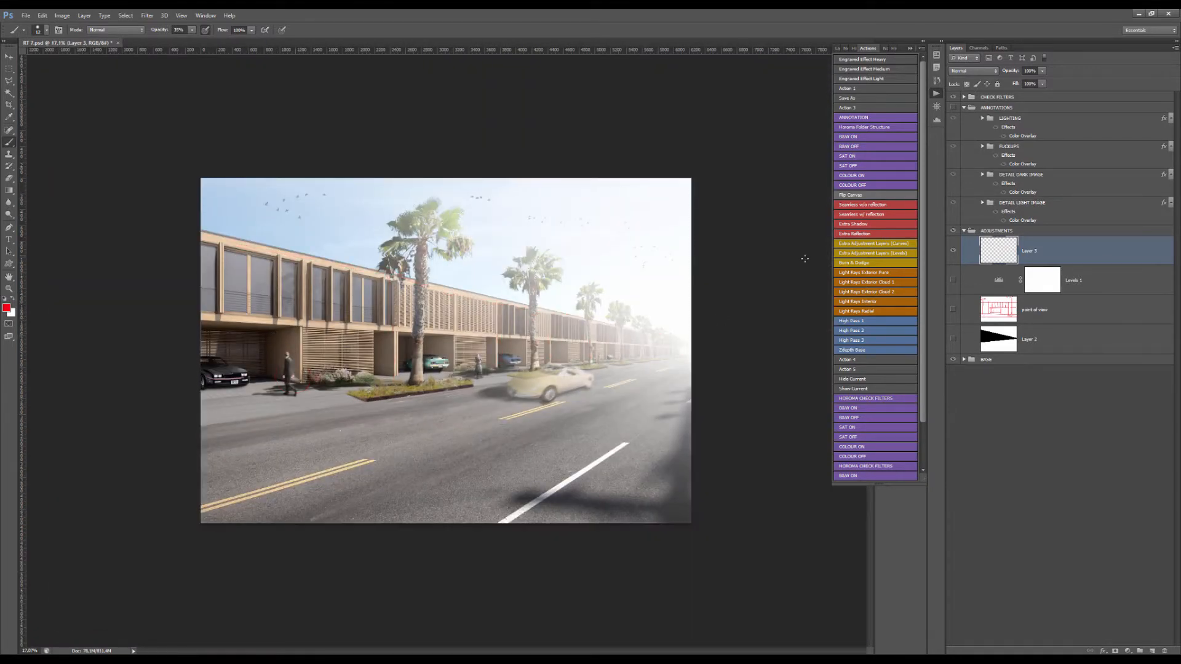
Show the "point of view" layer's frontal elevation sketch and hide it again
left_click(954, 311)
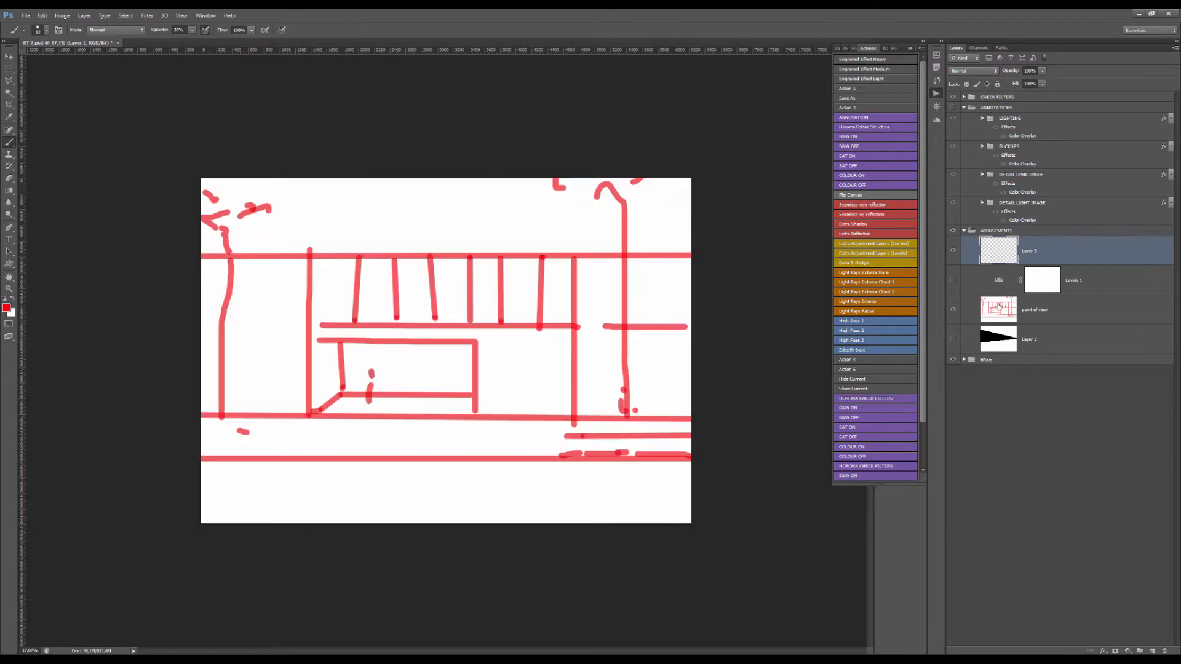
left_click(998, 309)
left_click(953, 310)
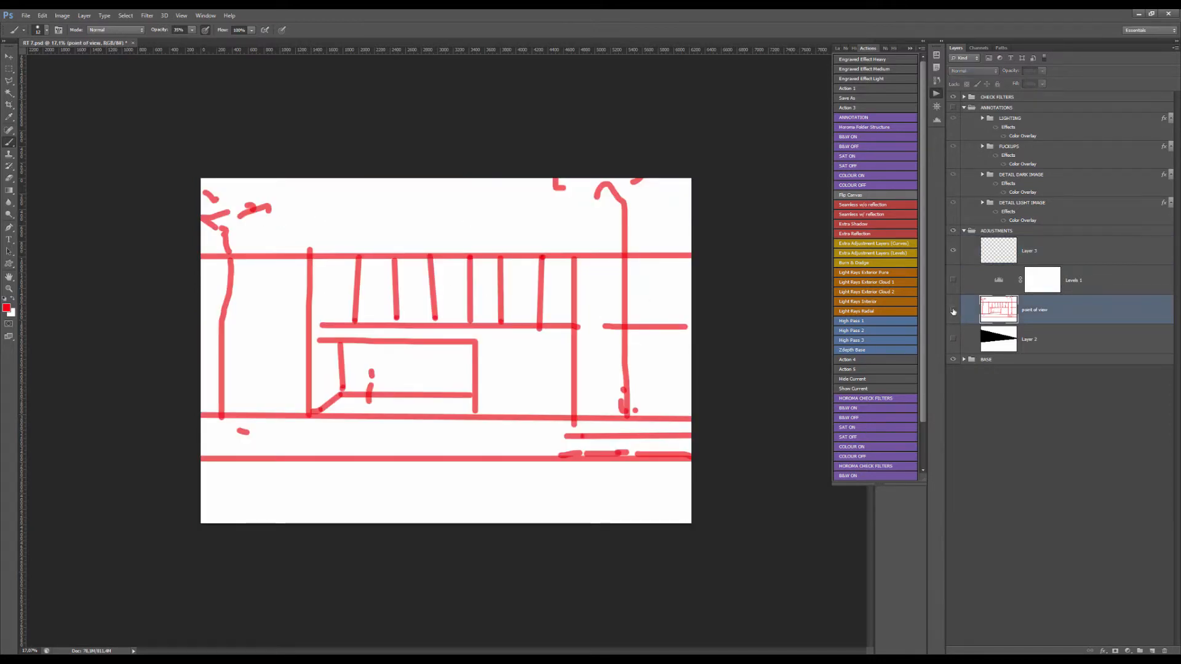
Paint two thick straight red bands across the full image on Layer 3, one through the sky and one across the road
left_click(1004, 257)
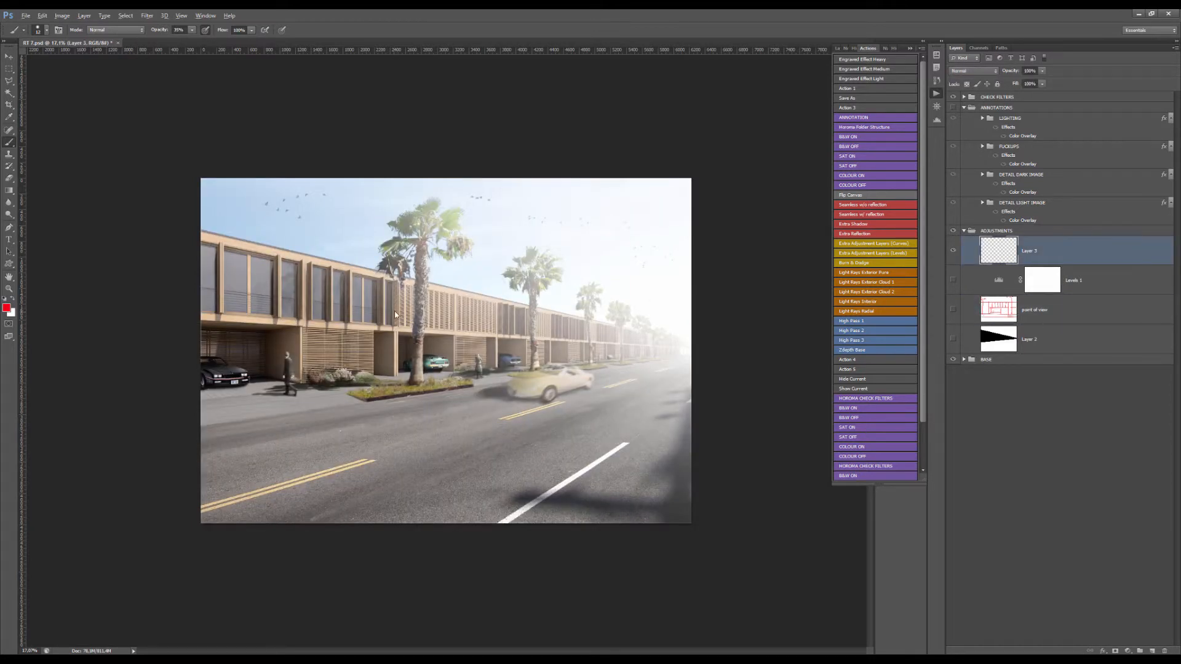
left_click_drag(397, 312, 403, 308)
scroll(227, 265, "up", 5)
scroll(231, 261, "down", 5)
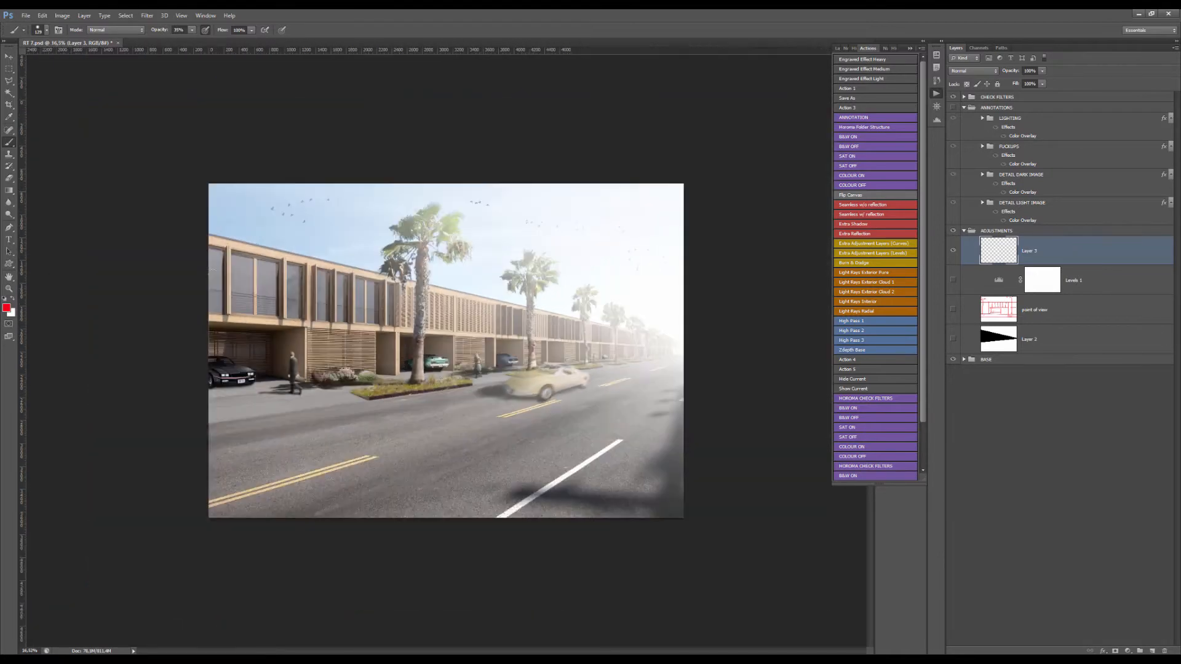
left_click(200, 220)
left_click(683, 219, "shift")
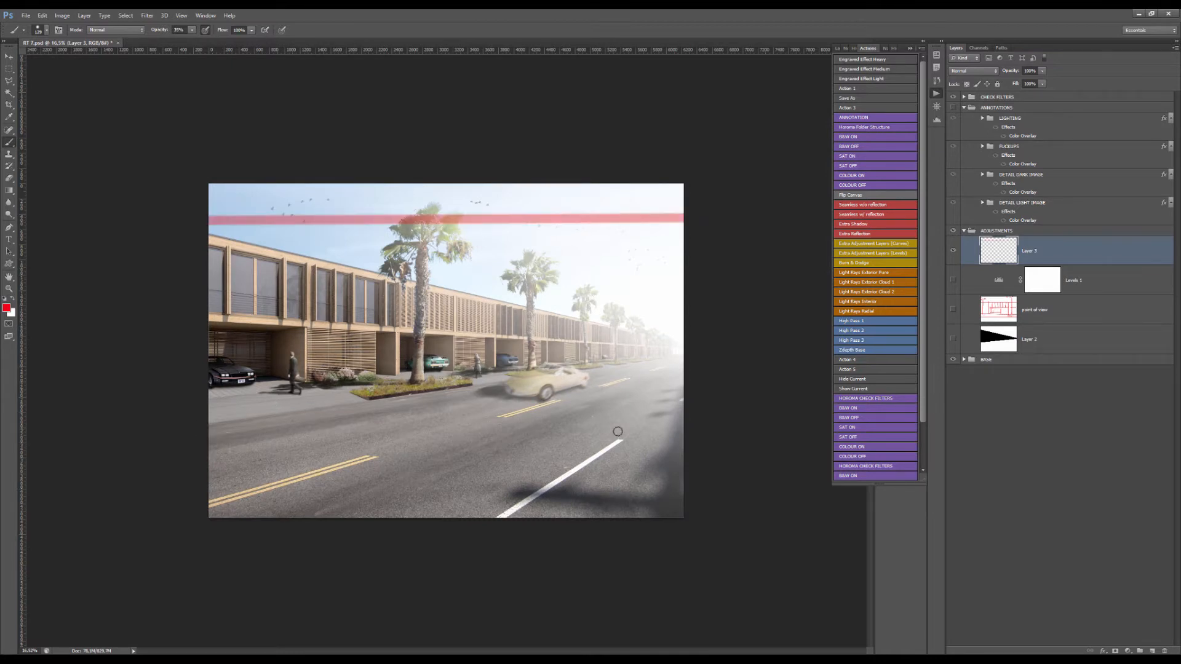
left_click(654, 437, "shift")
left_click(706, 432, "shift")
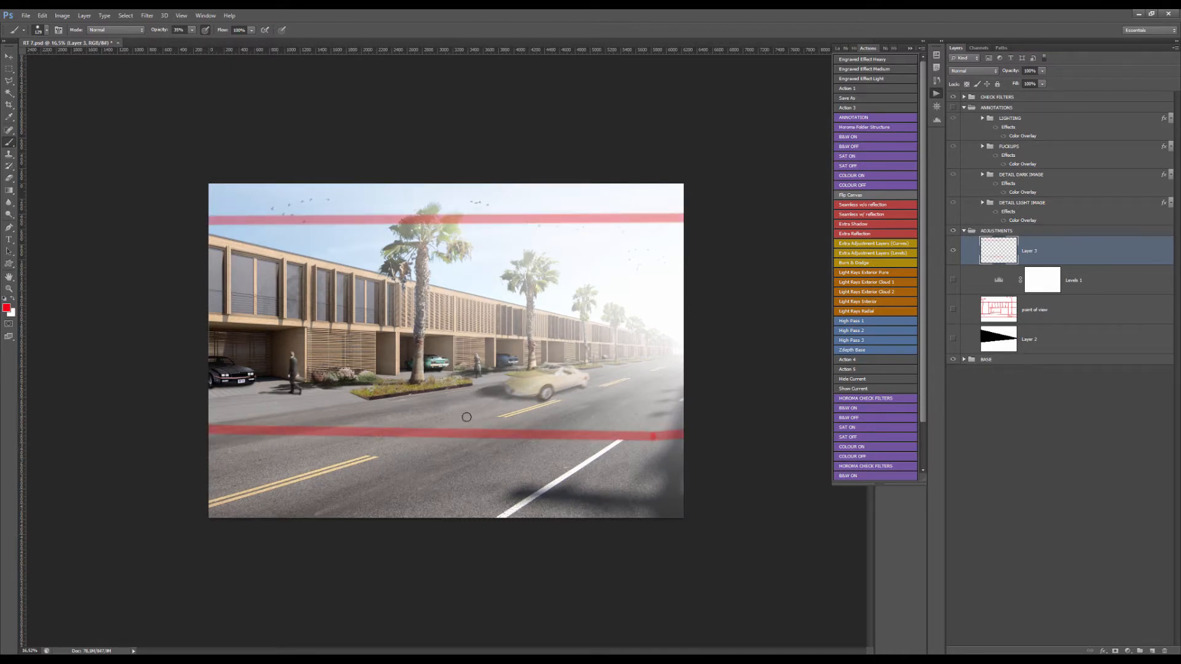
With a smaller brush, add a red arrow toward the planter and thinner strokes along the roofline and both horizontal bands
right_click(522, 417, "alt")
mouse_move(527, 416)
left_mouse_down()
mouse_move(465, 391)
mouse_move(482, 391)
left_mouse_up()
left_click_drag(219, 217, 701, 229)
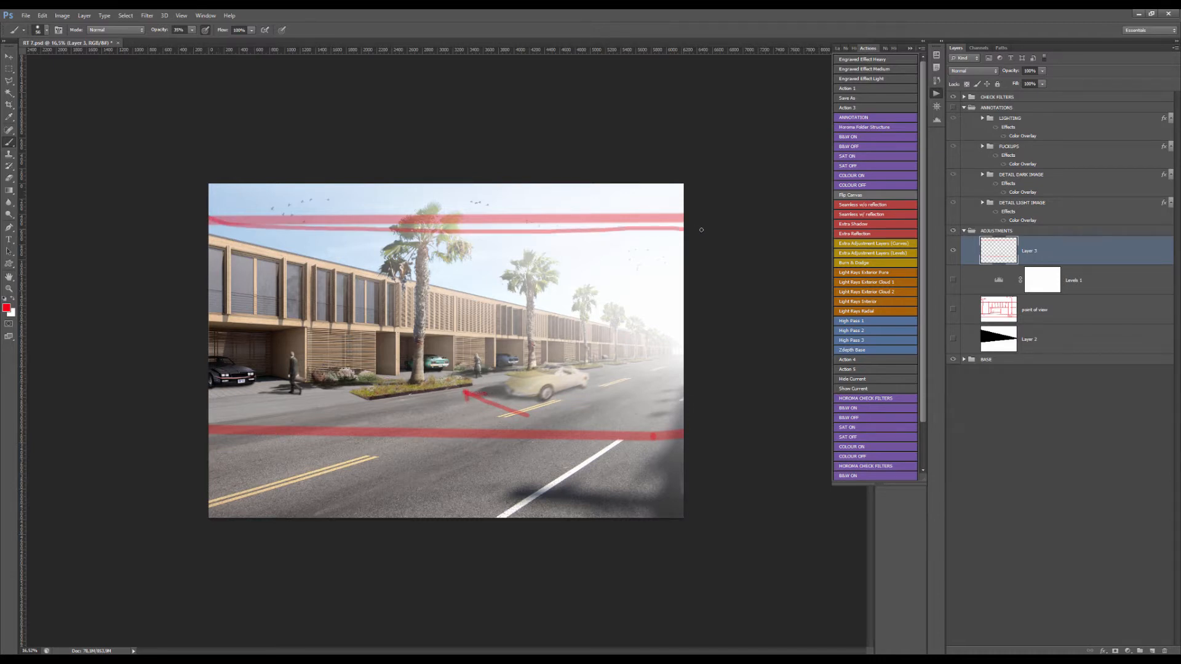
left_click(505, 301, "shift")
left_click_drag(208, 434, 679, 438)
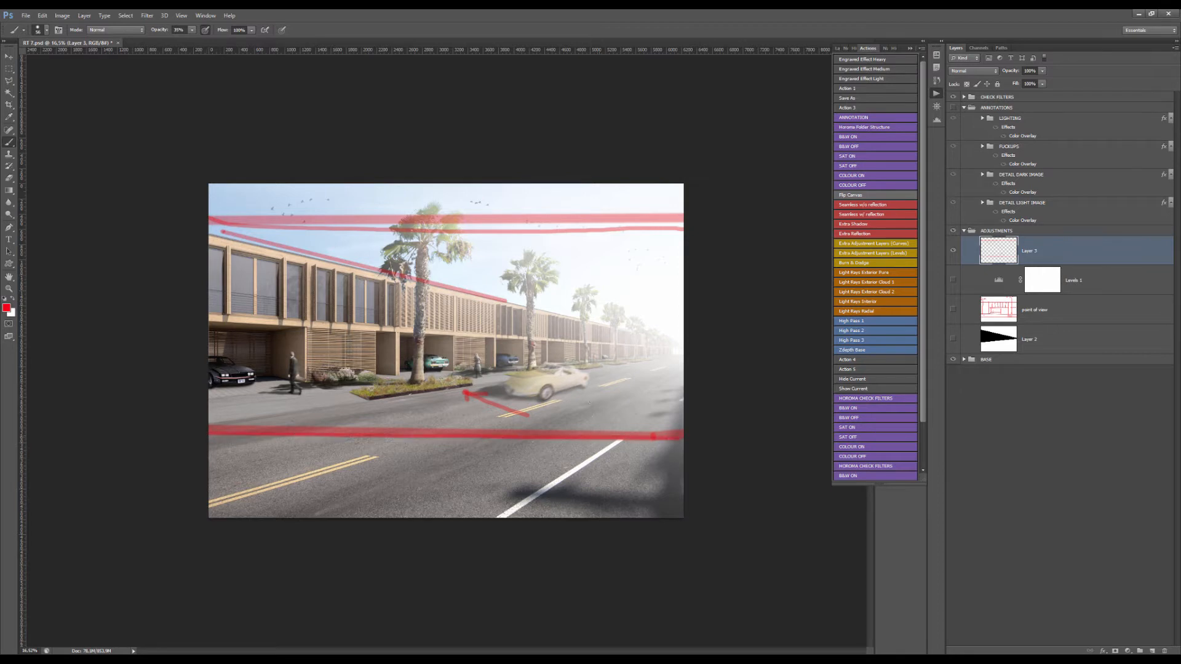
Paint red vertical strokes joining the two horizontal bands on Layer 3 and hatch a low block over the ground floor and planter
left_click(281, 419, "shift")
left_click_drag(564, 222, 571, 436)
mouse_move(663, 219)
left_mouse_down()
mouse_move(584, 218)
mouse_move(594, 430)
left_mouse_up()
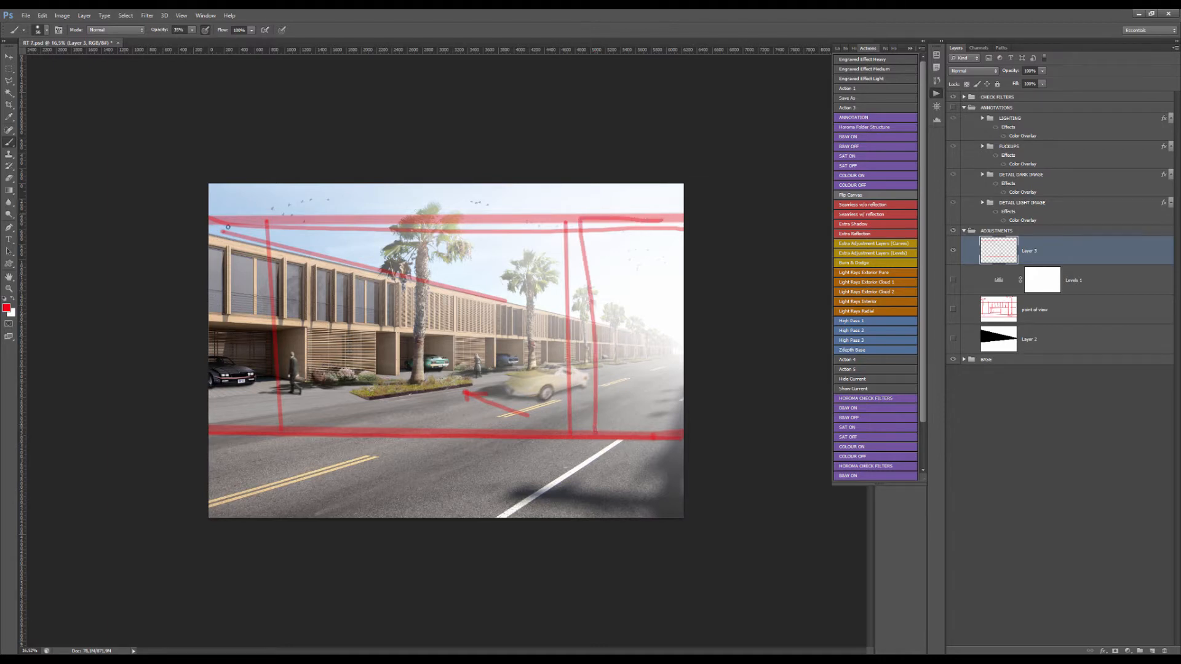
mouse_move(228, 227)
left_mouse_down()
mouse_move(268, 223)
mouse_move(241, 420)
left_mouse_up()
mouse_move(268, 219)
left_mouse_down()
mouse_move(282, 326)
mouse_move(421, 229)
mouse_move(579, 243)
mouse_move(578, 426)
left_mouse_up()
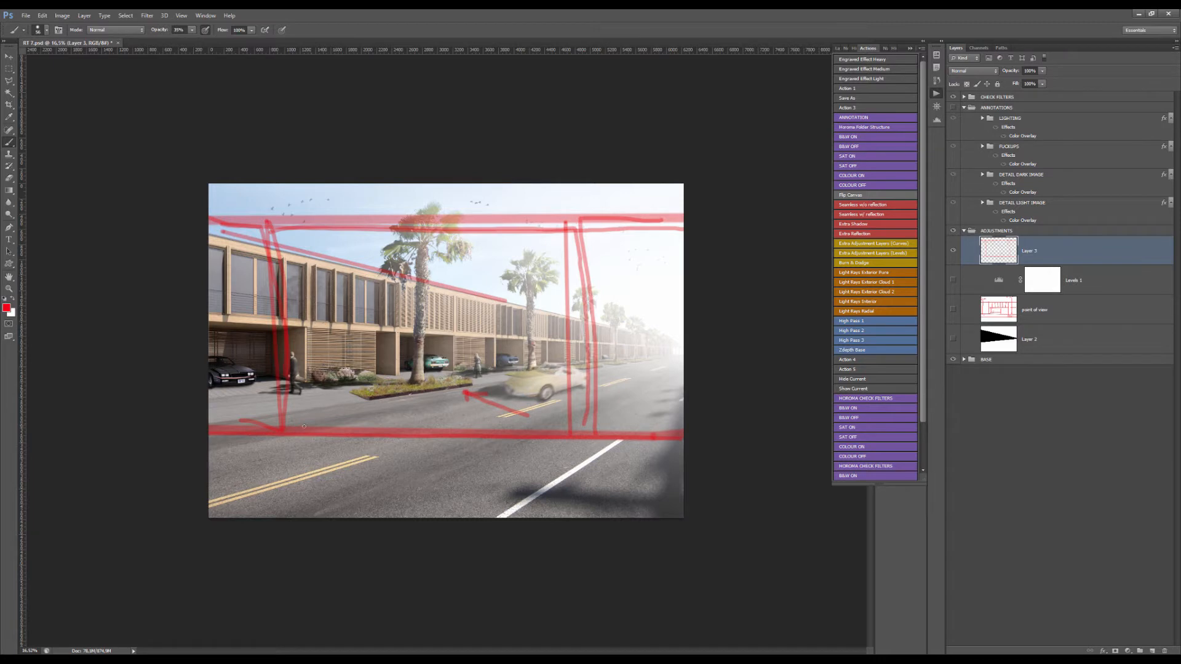
left_click_drag(304, 426, 578, 435)
mouse_move(285, 359)
left_mouse_down()
mouse_move(473, 371)
mouse_move(315, 353)
mouse_move(468, 352)
mouse_move(294, 339)
mouse_move(461, 350)
mouse_move(469, 415)
mouse_move(462, 371)
mouse_move(347, 337)
mouse_move(406, 345)
mouse_move(462, 396)
left_mouse_up()
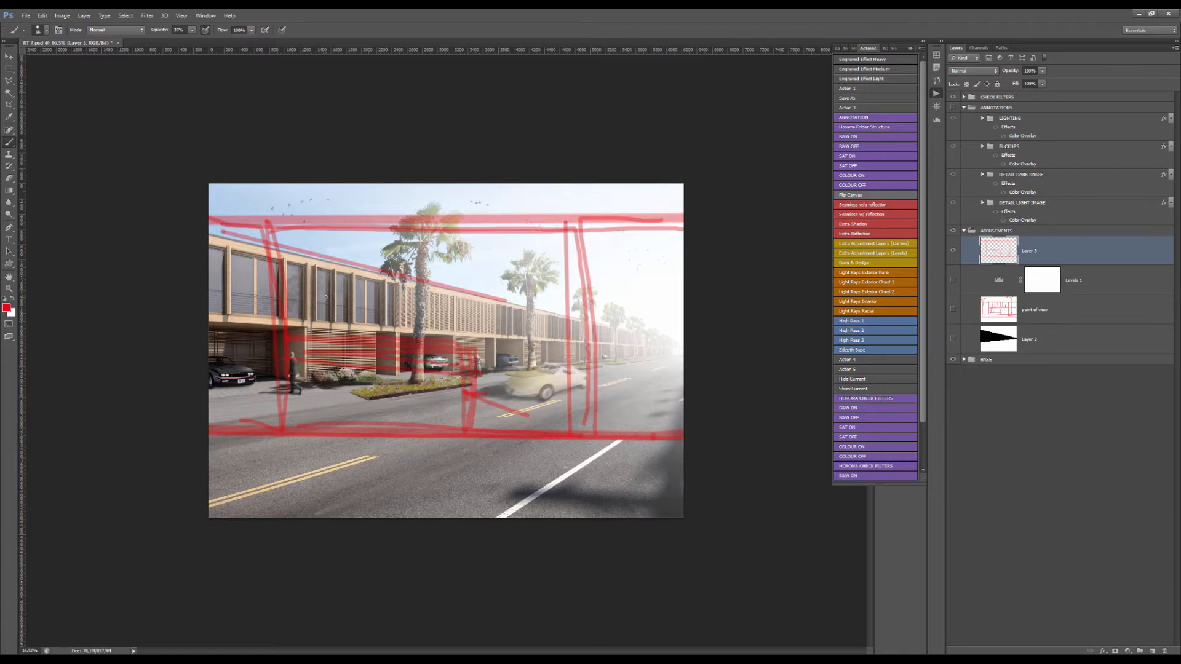
scroll(228, 190, "down", 2)
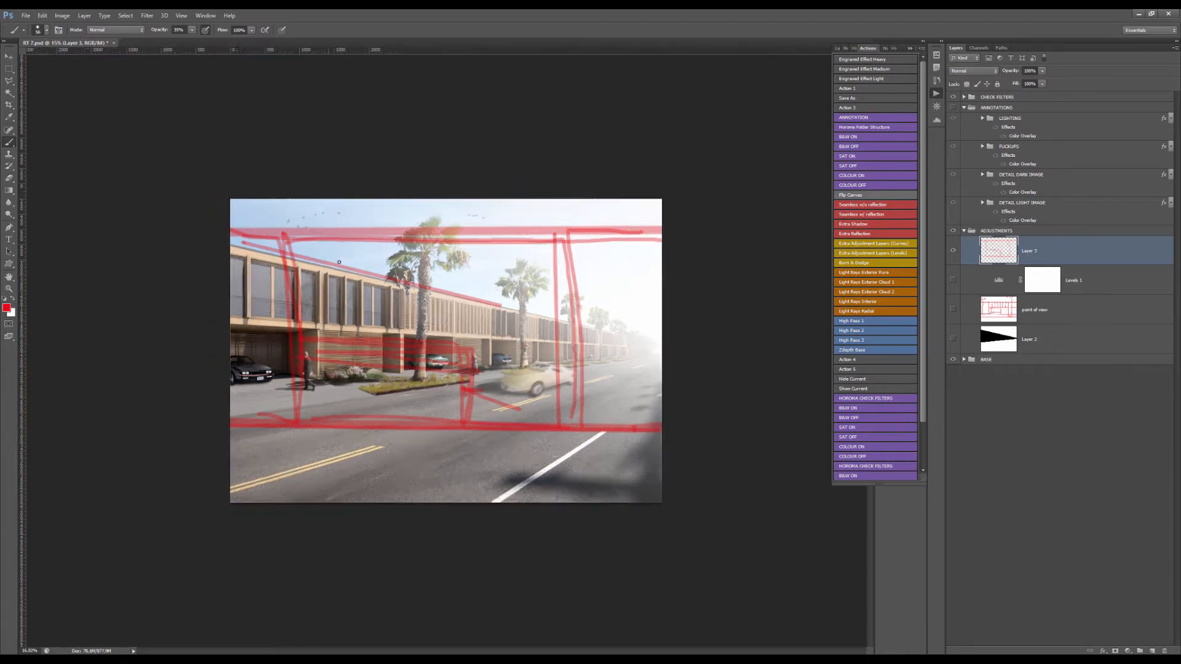
key("c")
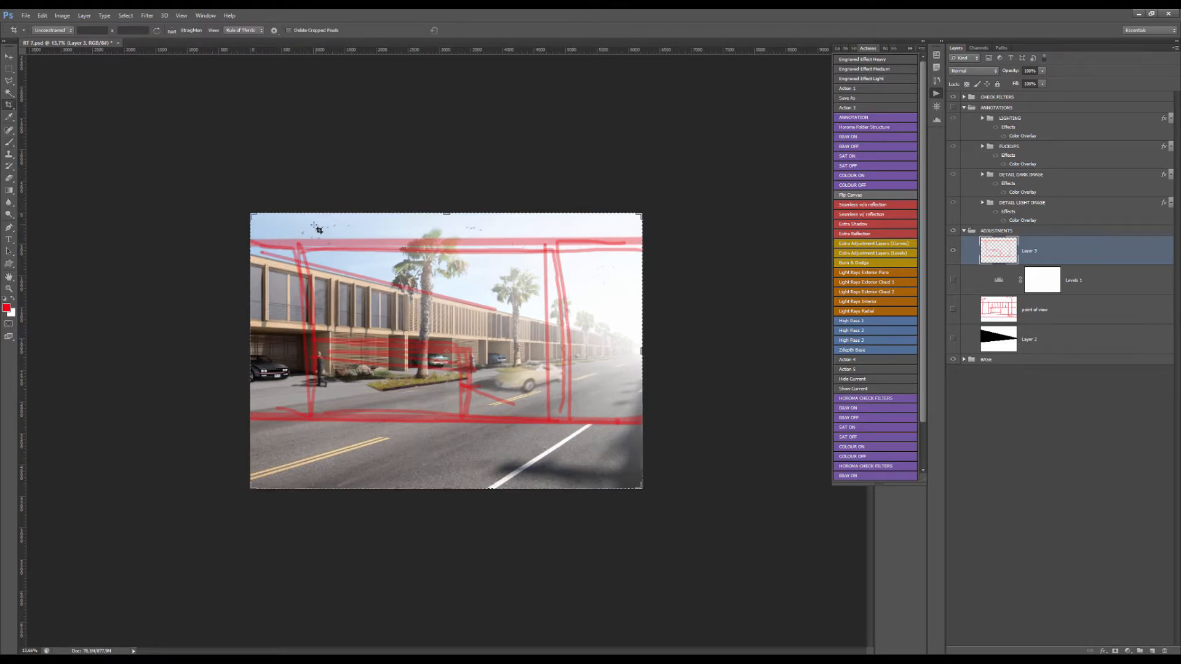
left_click_drag(446, 211, 446, 147)
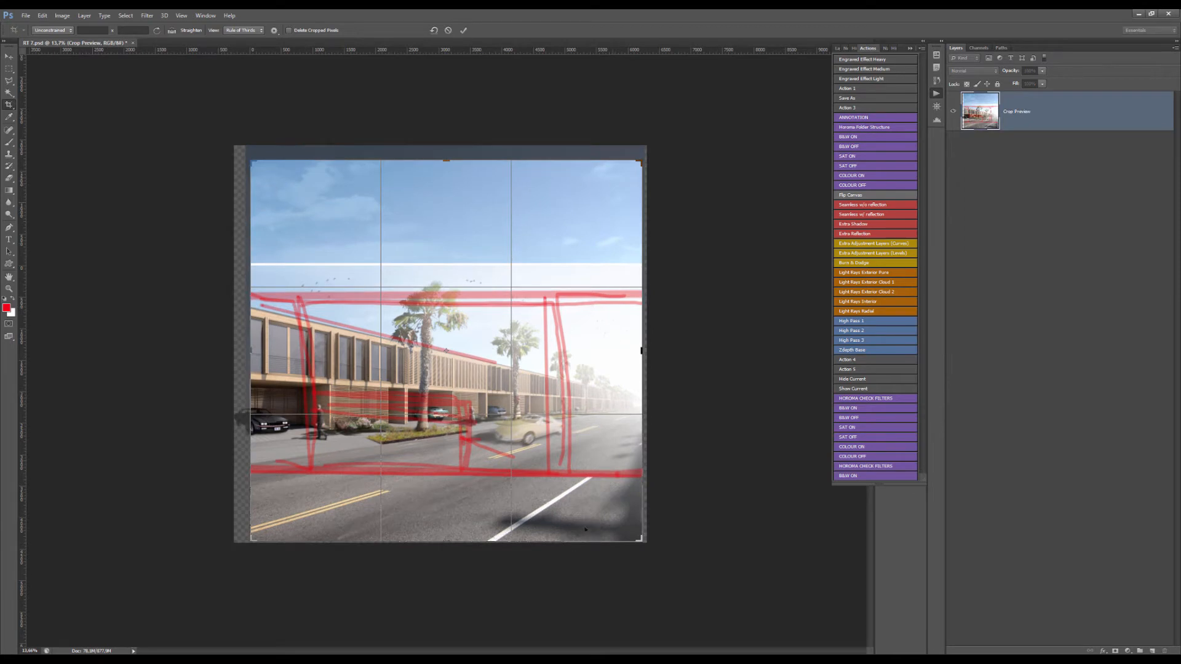
key("Escape")
key("b")
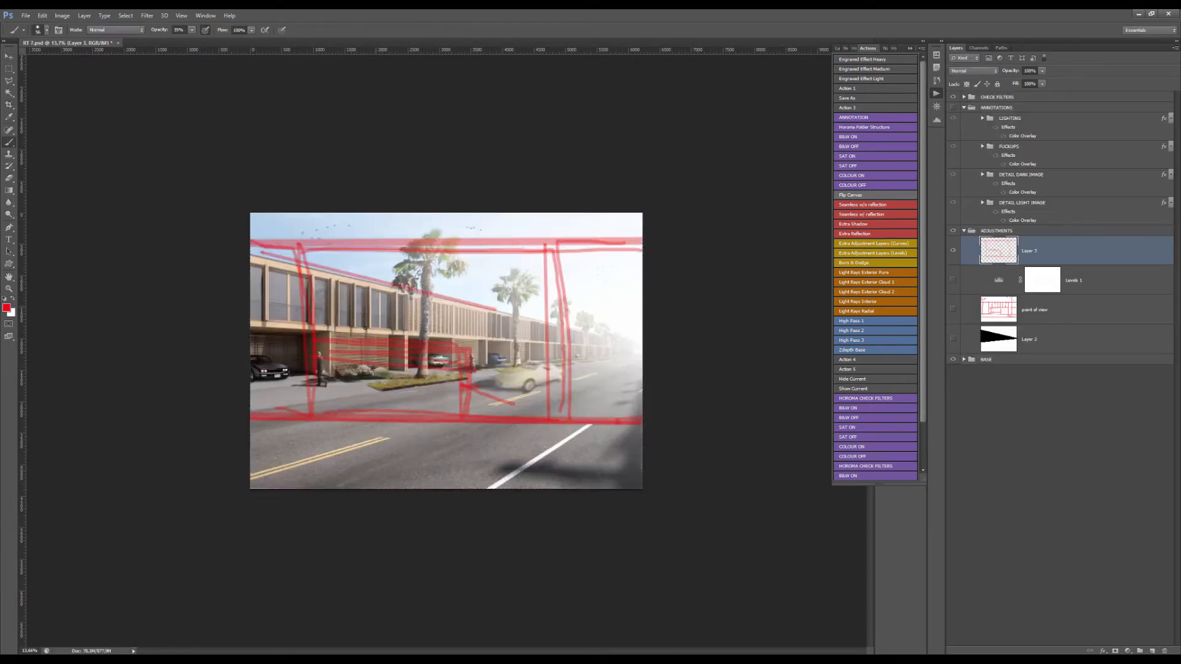
Reinforce the red vertical posts on Layer 3 and outline low frontal forms between the hatched block and the lower band
mouse_move(606, 241)
left_mouse_down()
mouse_move(566, 243)
mouse_move(551, 368)
mouse_move(558, 437)
mouse_move(618, 426)
left_mouse_up()
left_click_drag(649, 309, 644, 438)
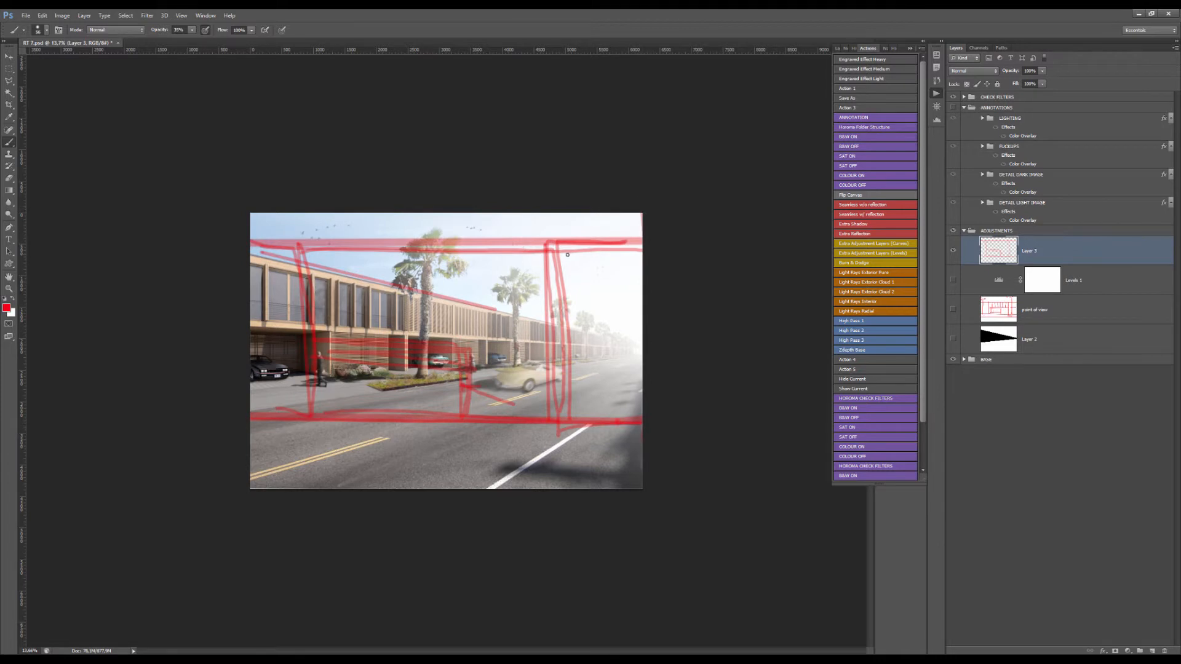
mouse_move(608, 241)
left_mouse_down()
mouse_move(569, 239)
mouse_move(554, 419)
mouse_move(617, 426)
left_mouse_up()
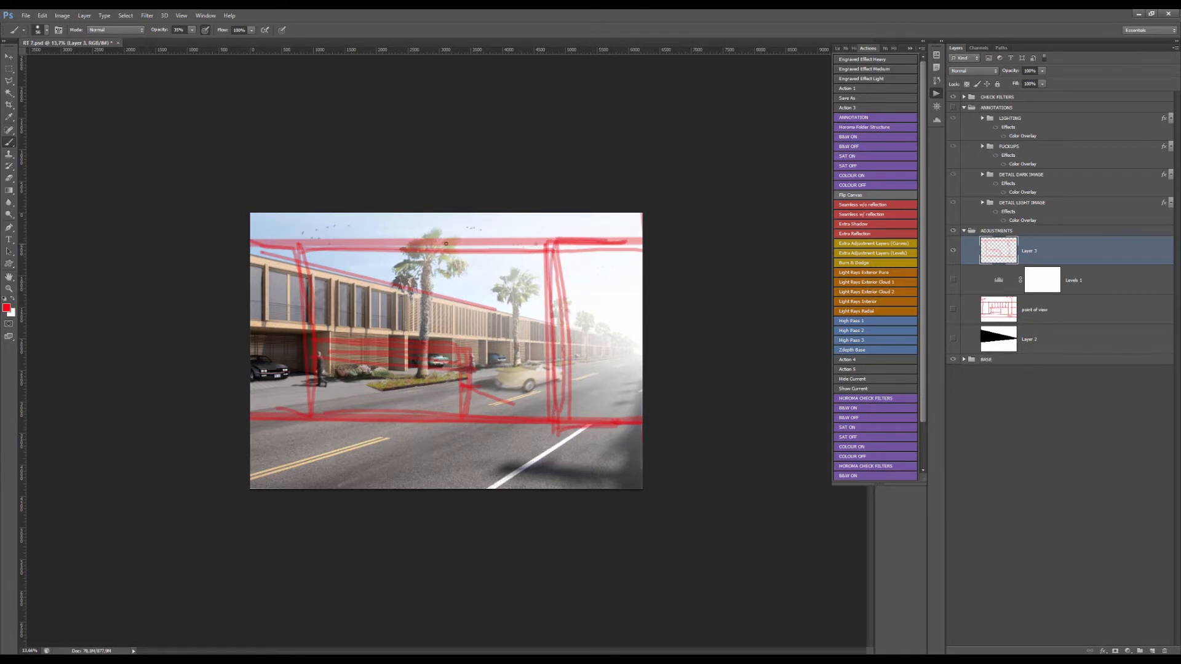
mouse_move(446, 244)
left_mouse_down()
mouse_move(309, 246)
mouse_move(315, 419)
left_mouse_up()
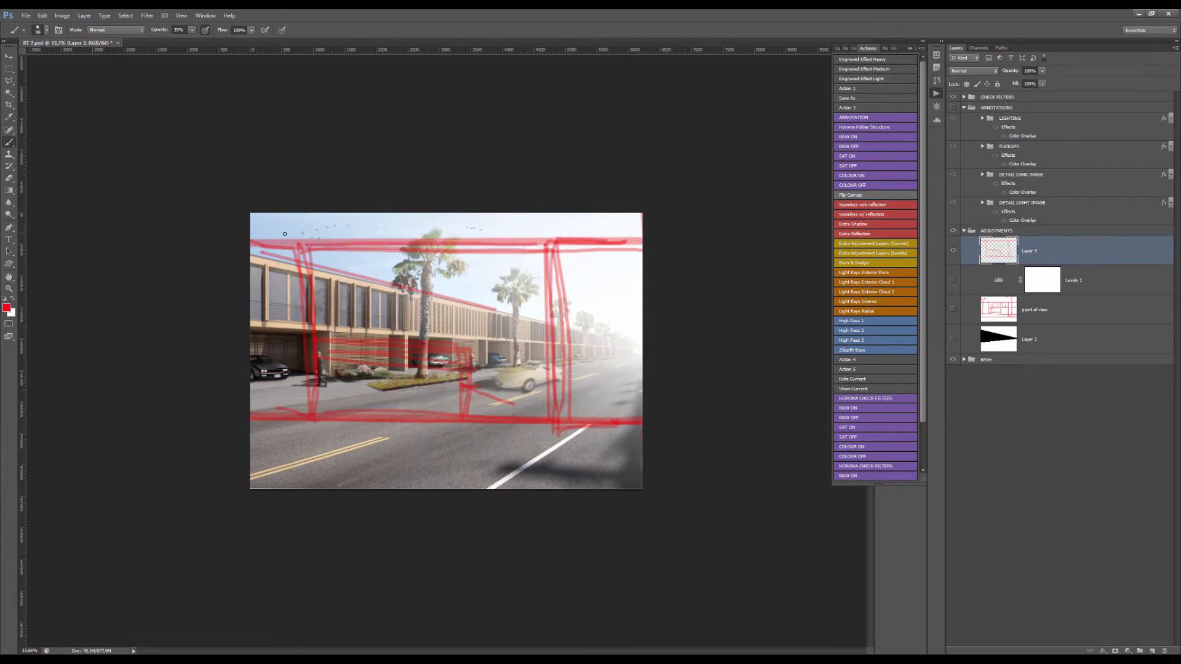
mouse_move(323, 345)
left_mouse_down()
mouse_move(475, 349)
mouse_move(479, 421)
left_mouse_up()
mouse_move(337, 407)
left_mouse_down()
mouse_move(356, 382)
mouse_move(410, 381)
mouse_move(421, 405)
left_mouse_up()
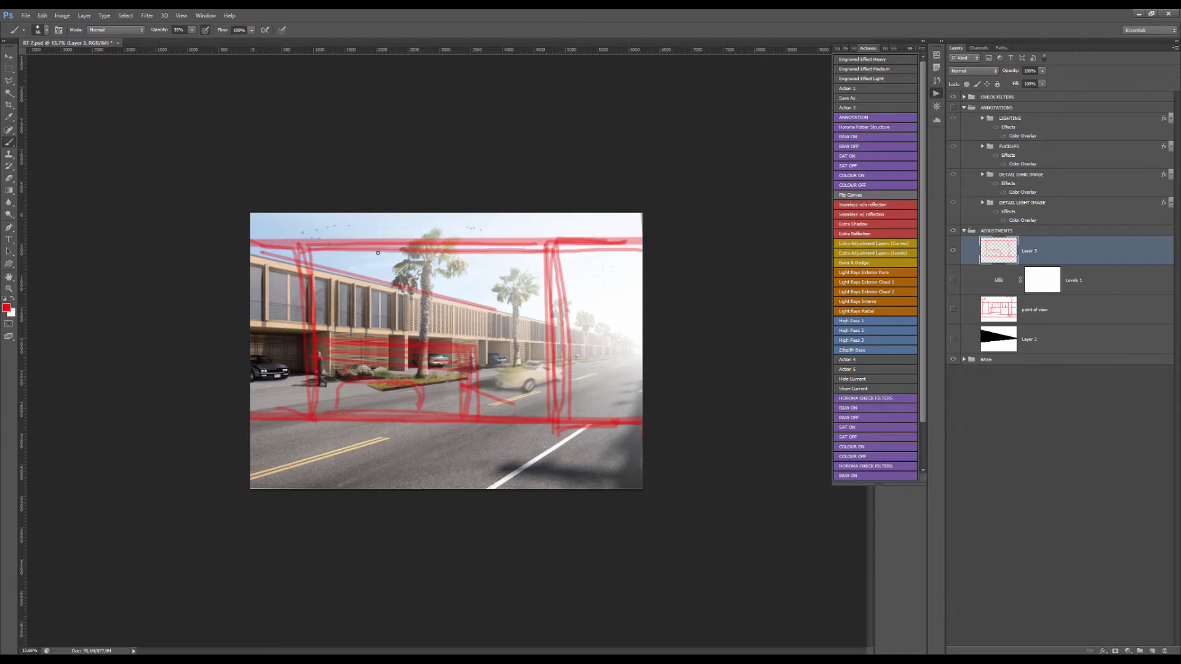
Clear all red strokes from Layer 3 and trace the building's roofline with one straight red stroke
key("ctrl+a")
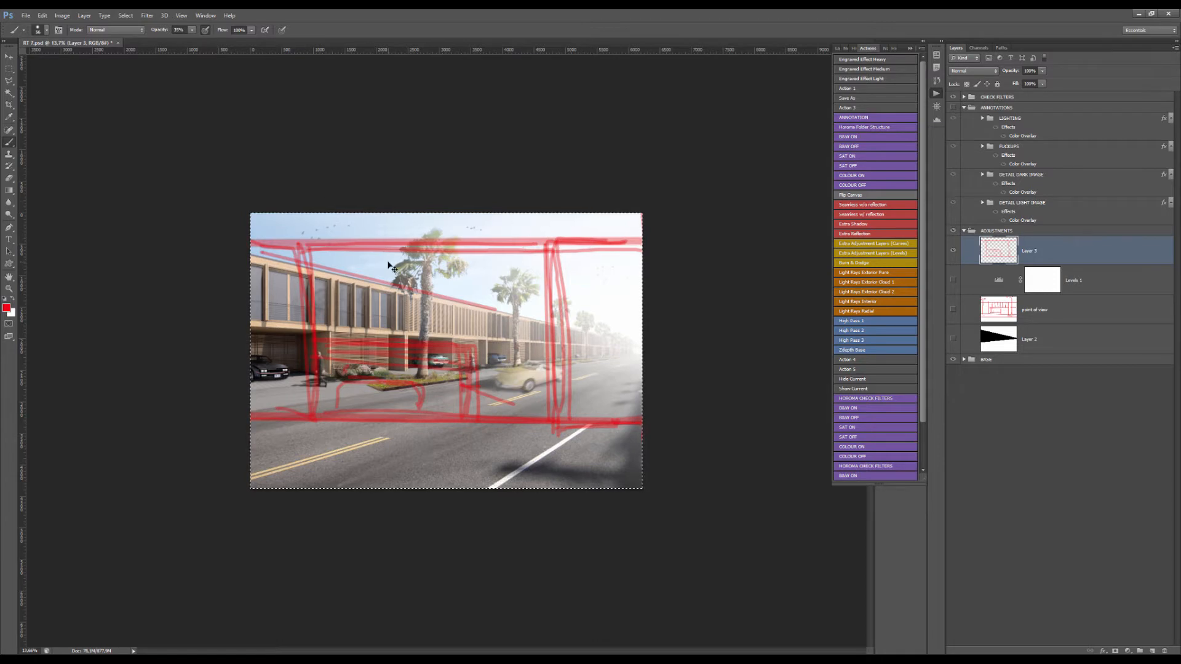
key("Delete")
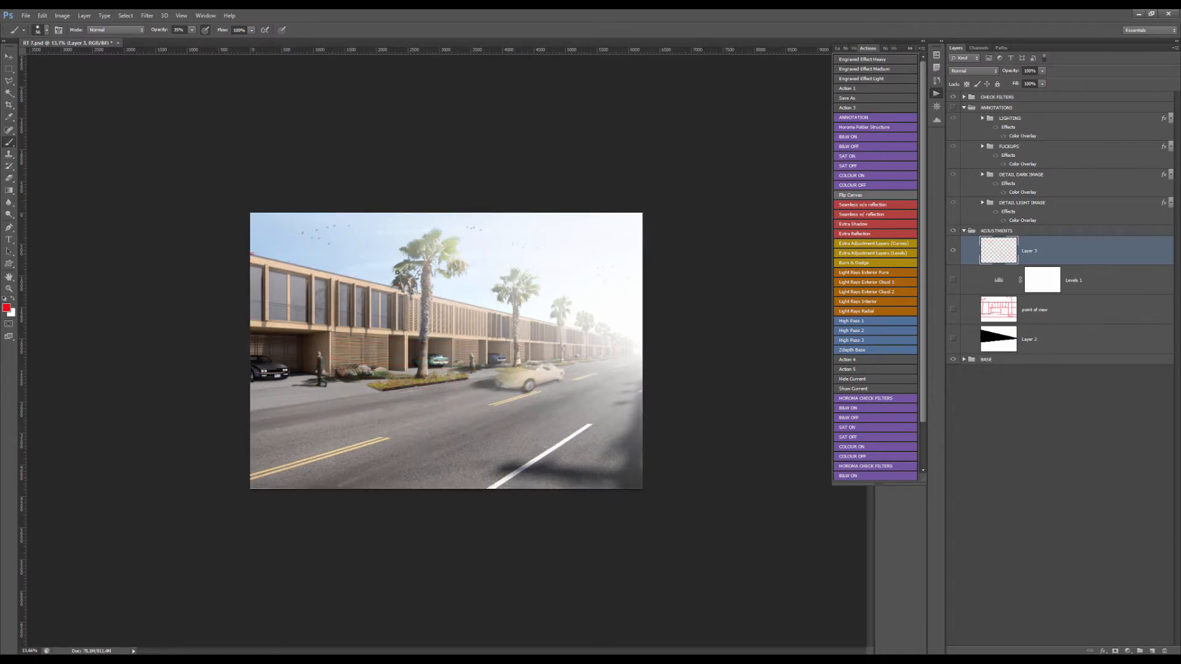
left_click(513, 313, "shift")
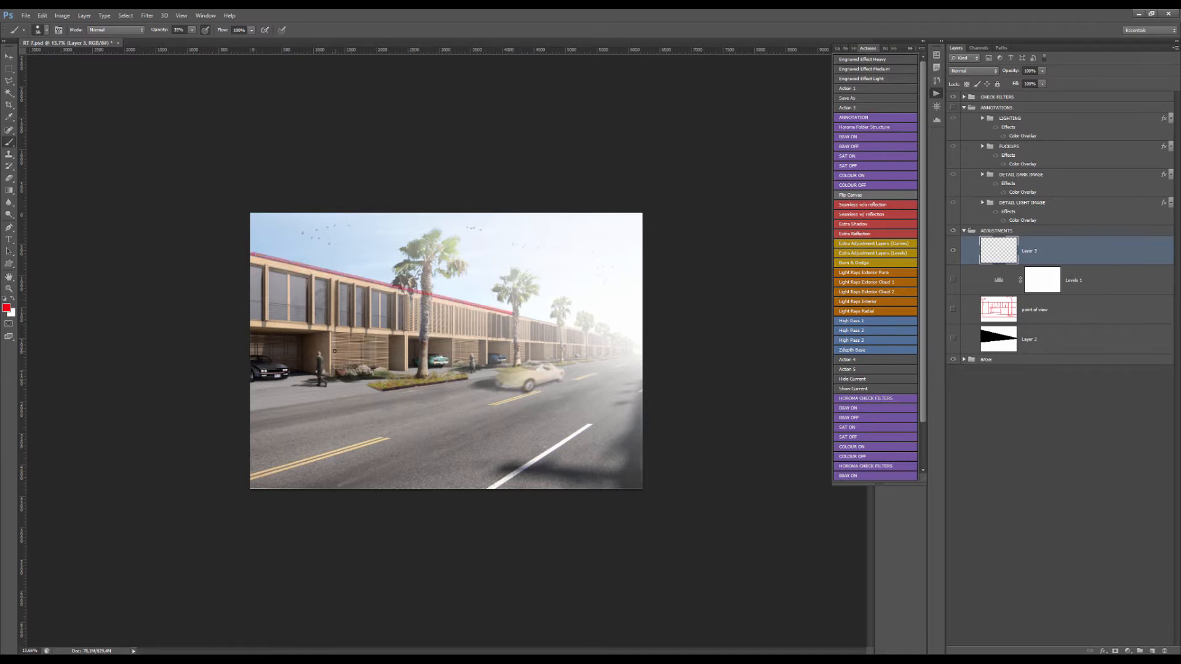
Remove the roofline stroke from Layer 3 and deselect
scroll(334, 352, "up", 4)
scroll(407, 352, "down", 5)
key("ctrl+a")
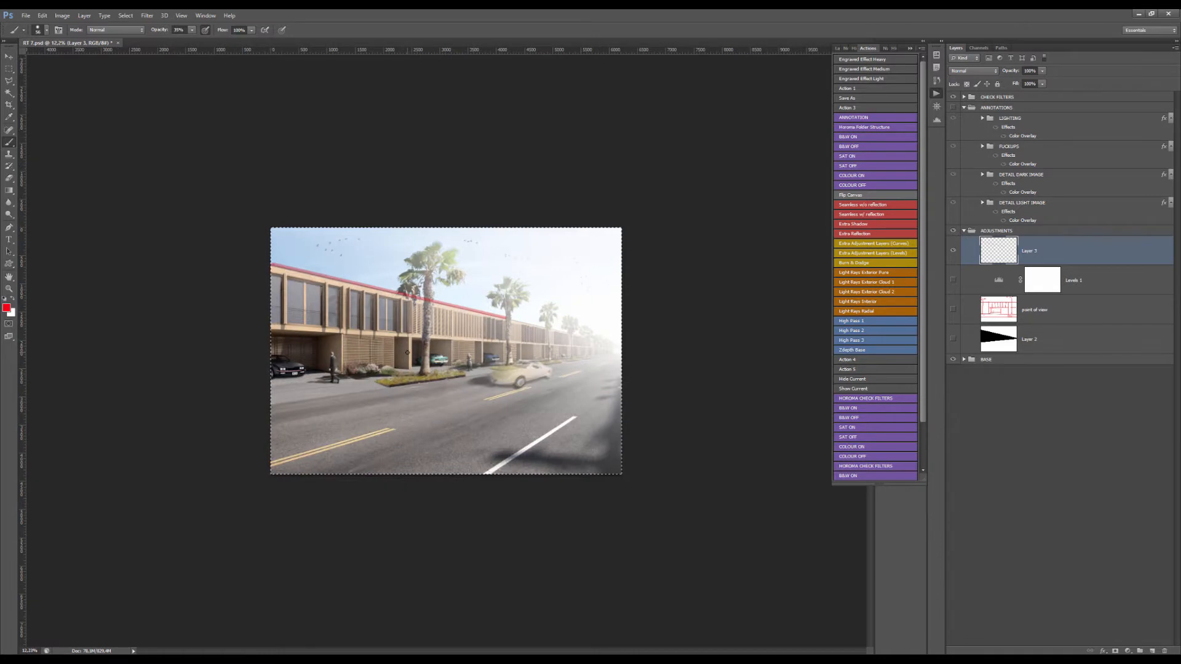
key("Delete")
key("ctrl+d")
Paint a straight red horizontal line across the full sky at the height of the nearest roof corner
scroll(406, 361, "up", 3)
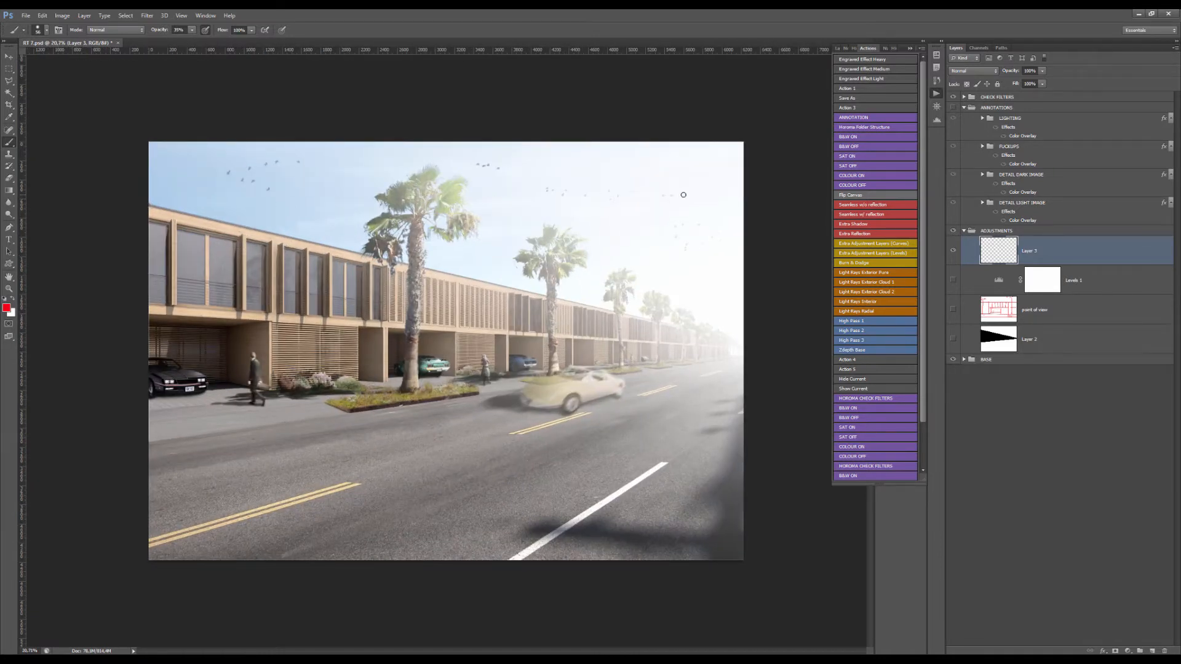
left_click(752, 203, "shift")
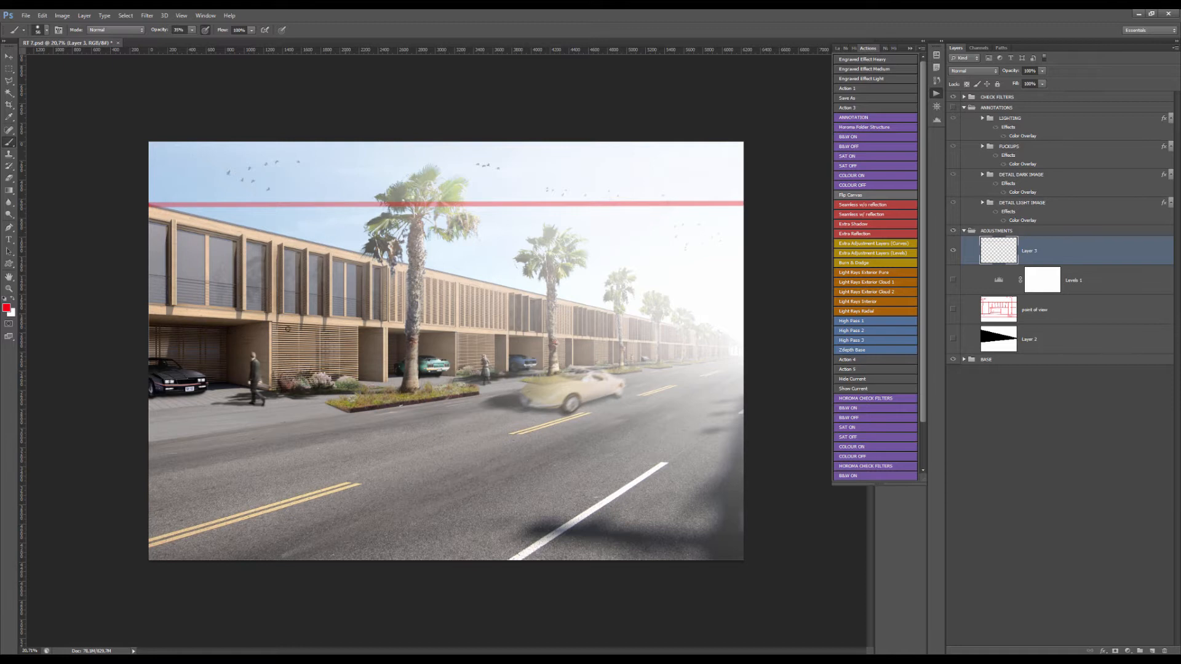
left_click(153, 452, "shift")
scroll(296, 277, "down", 2)
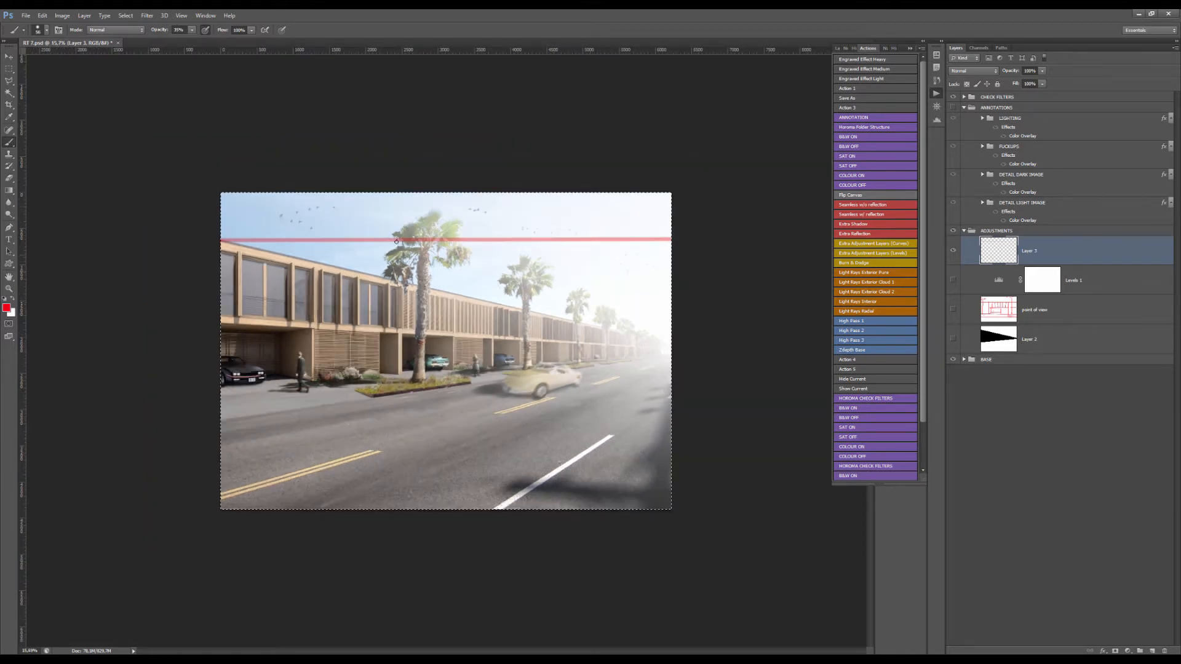
Crop the canvas to extend it upward into the blue sky and trim the foreground road
key("c")
left_click_drag(446, 193, 449, 133)
left_click_drag(447, 569, 455, 543)
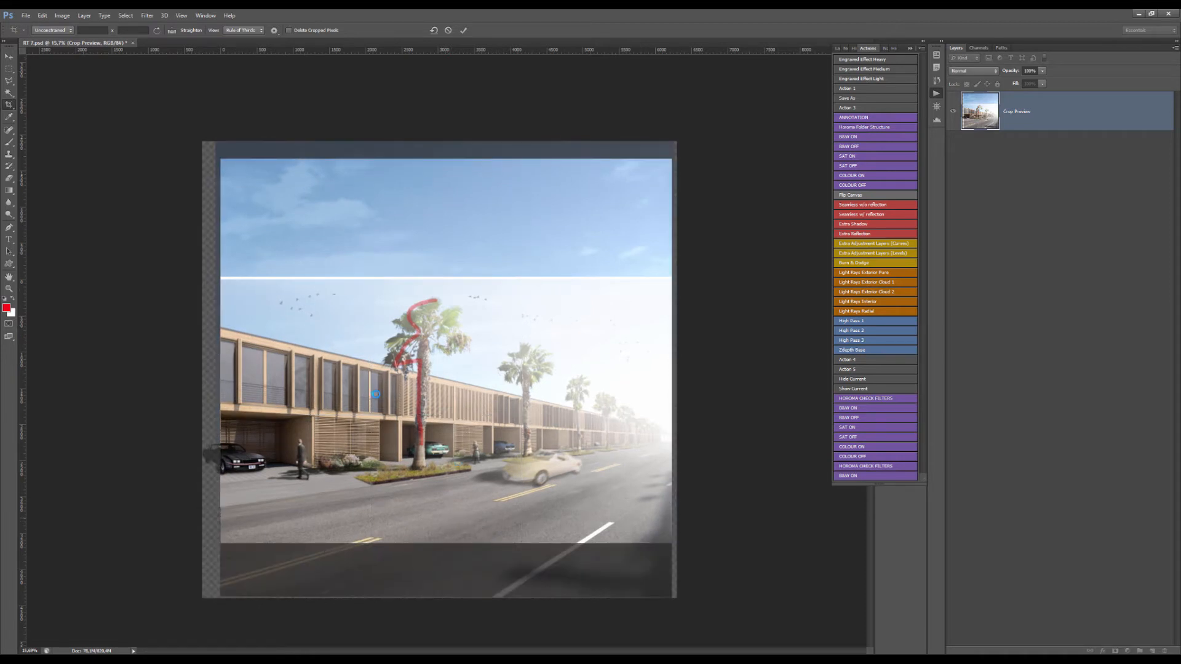
key("Return")
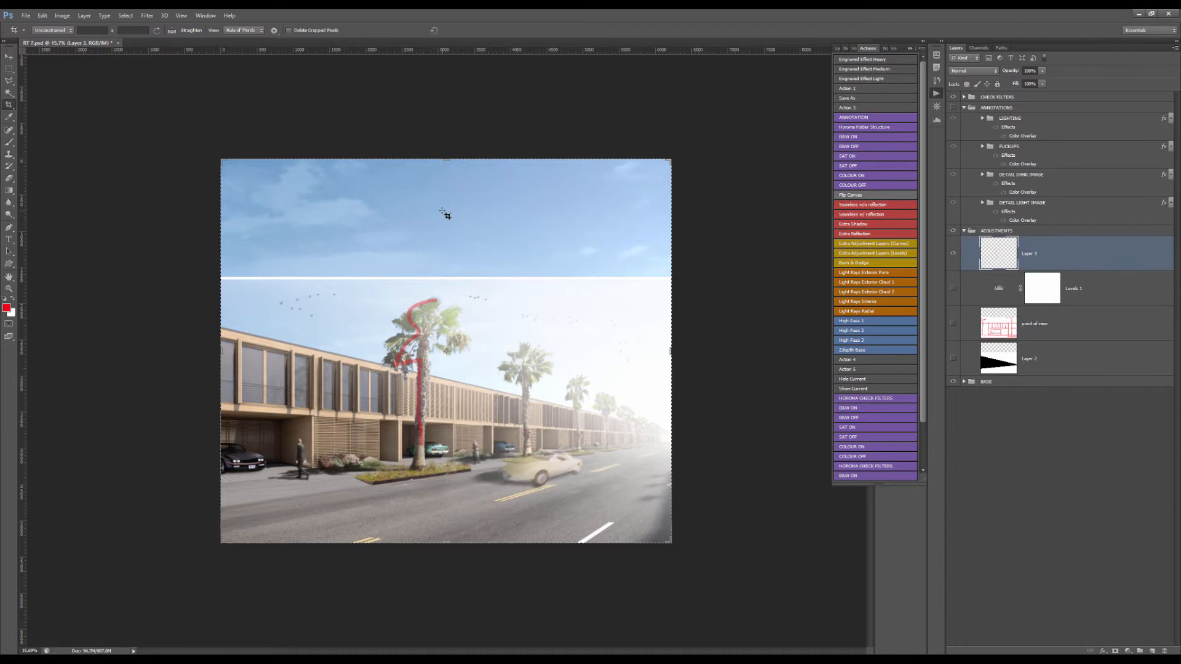
key("v")
Crop away the hazy far end of the street, ending the image at the second palm in a portrait format
scroll(438, 246, "down", 2)
scroll(407, 335, "up", 3)
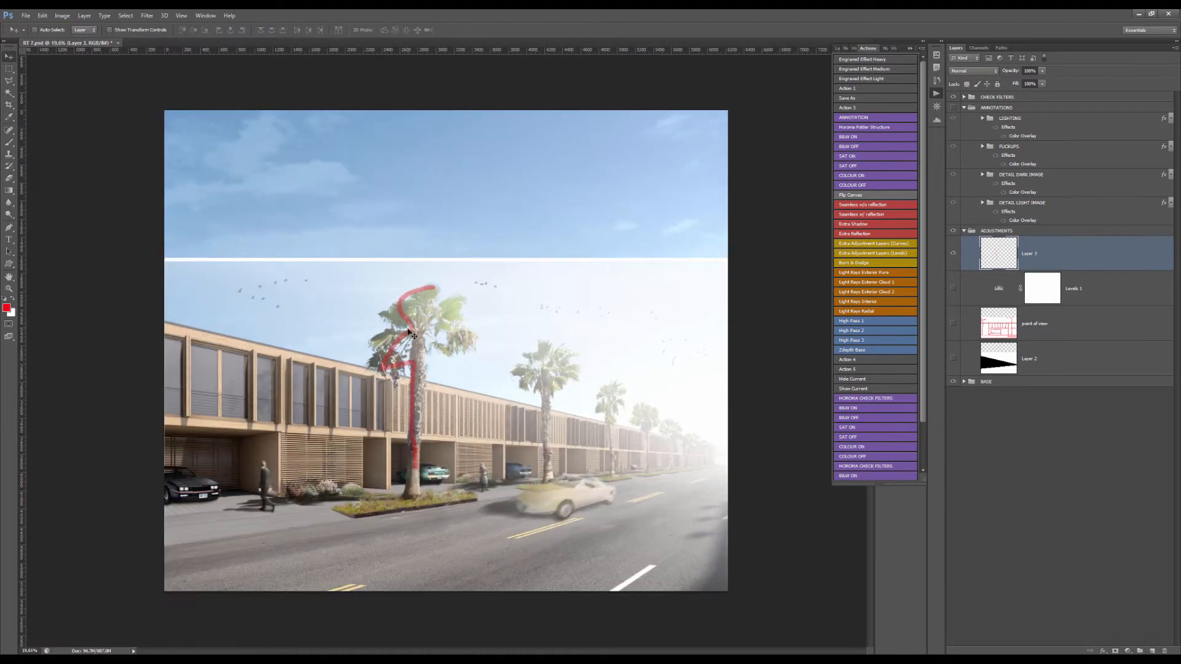
scroll(425, 339, "down", 3)
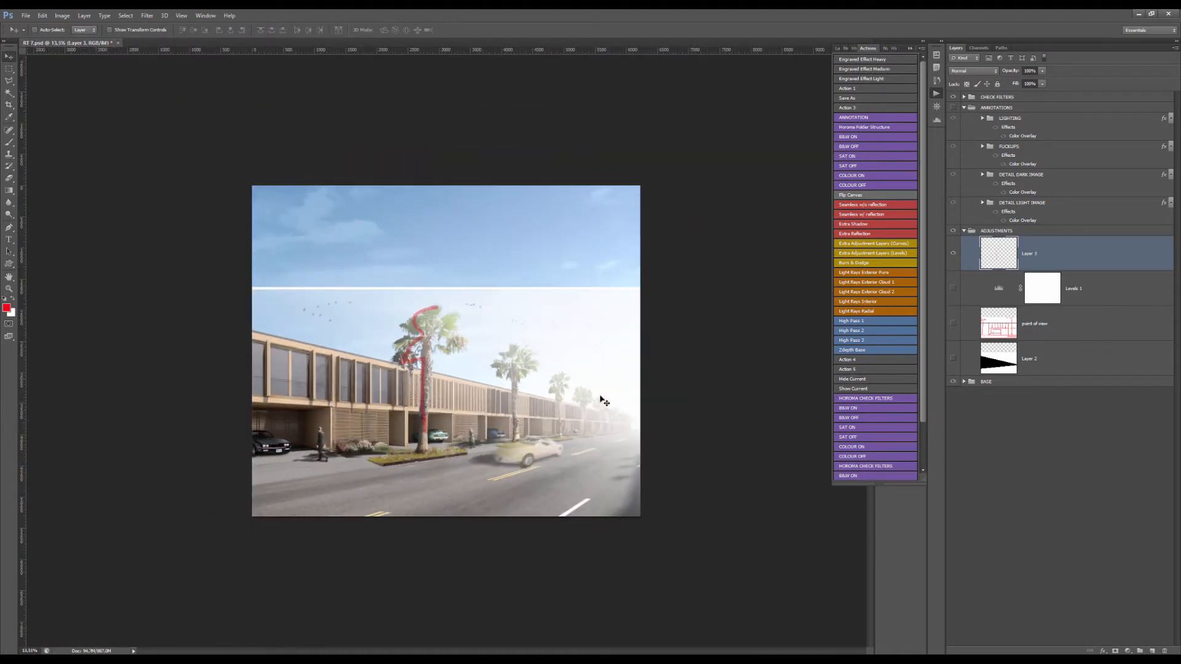
key("c")
left_click_drag(638, 352, 573, 387)
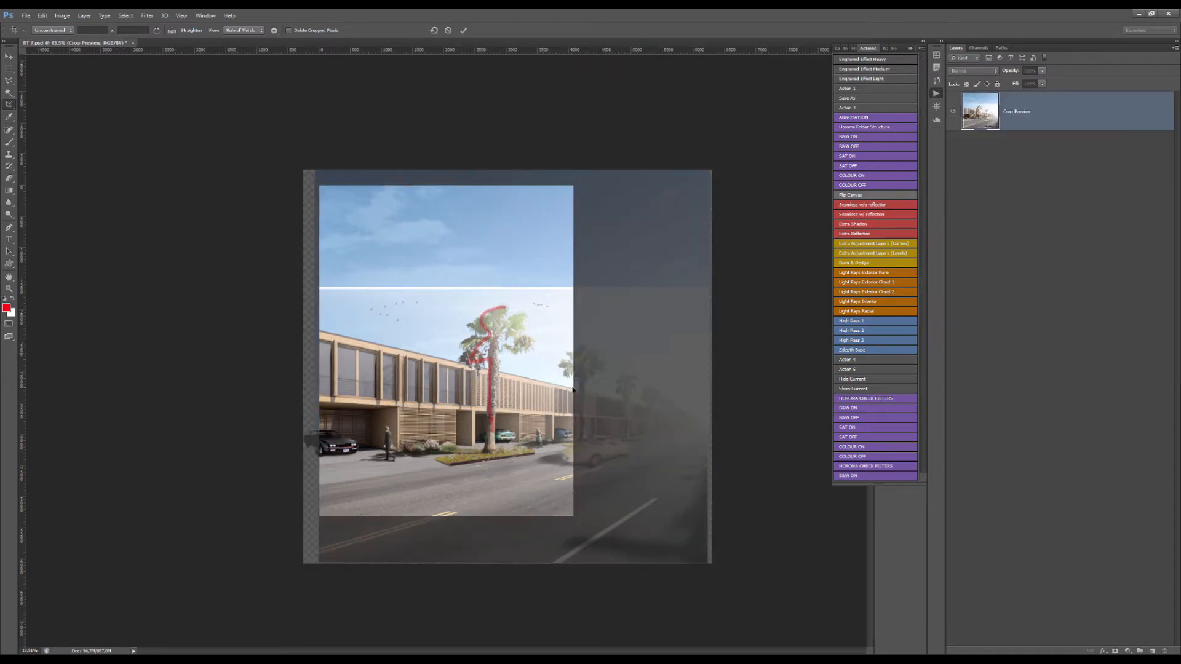
key("v")
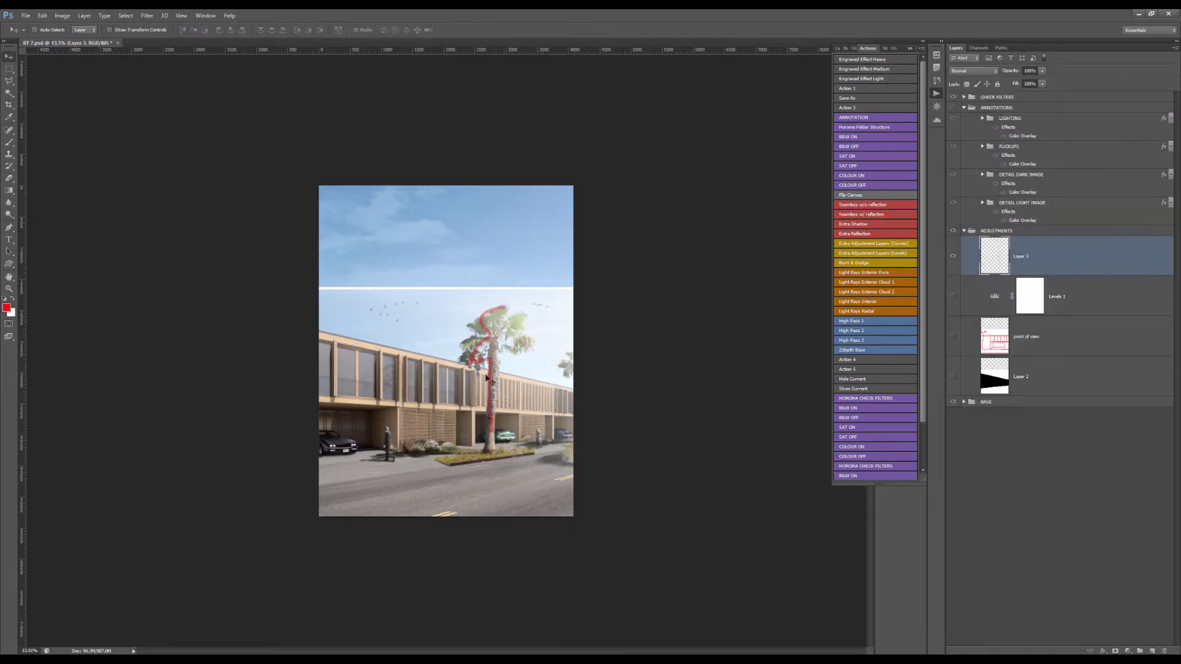
With the Clone Stamp at increased opacity, cover the white seam across the sky with cloned blue sky on Layer 3
scroll(453, 430, "up", 4)
scroll(409, 410, "down", 4)
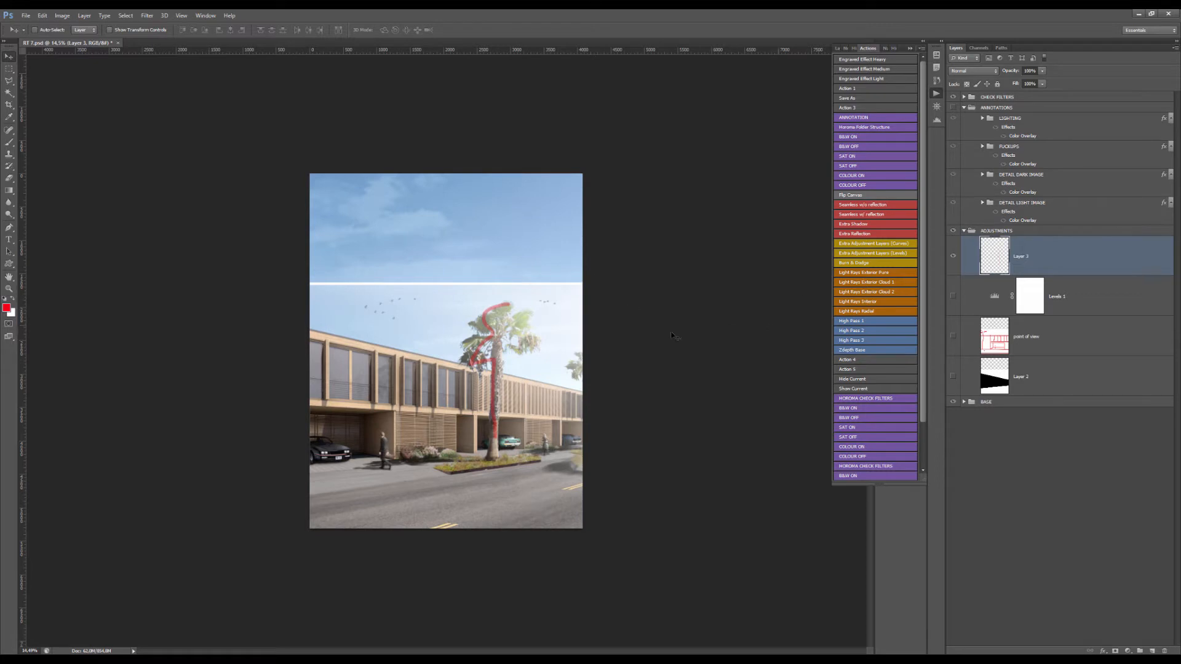
key("s")
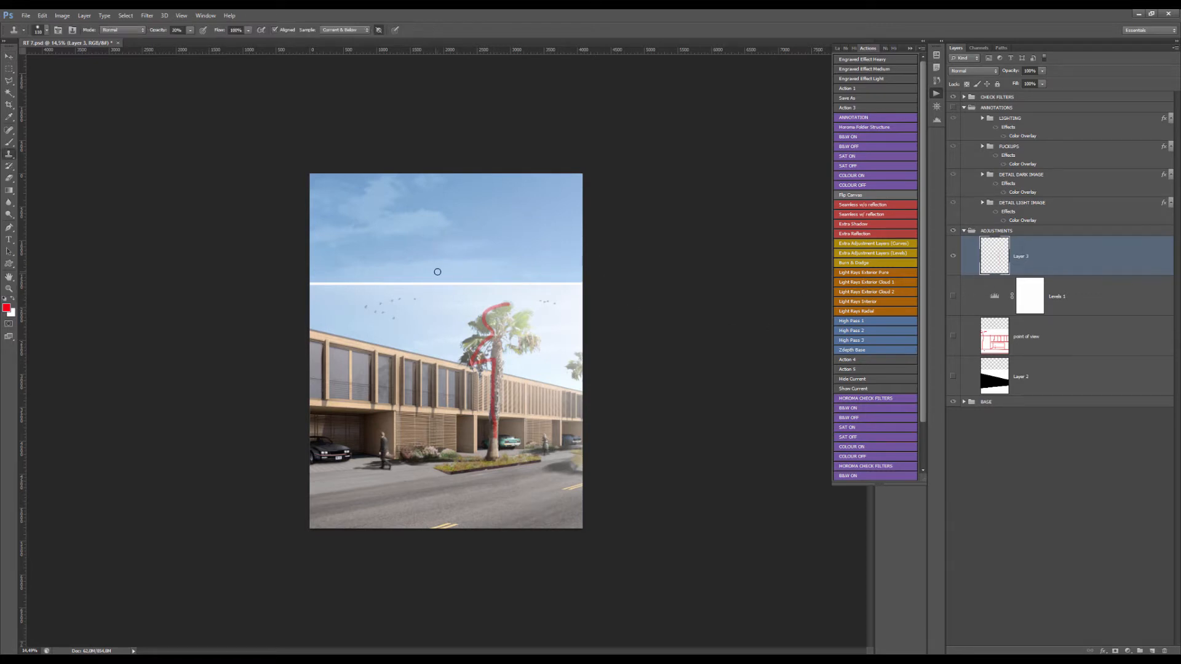
left_click_drag(300, 286, 417, 287)
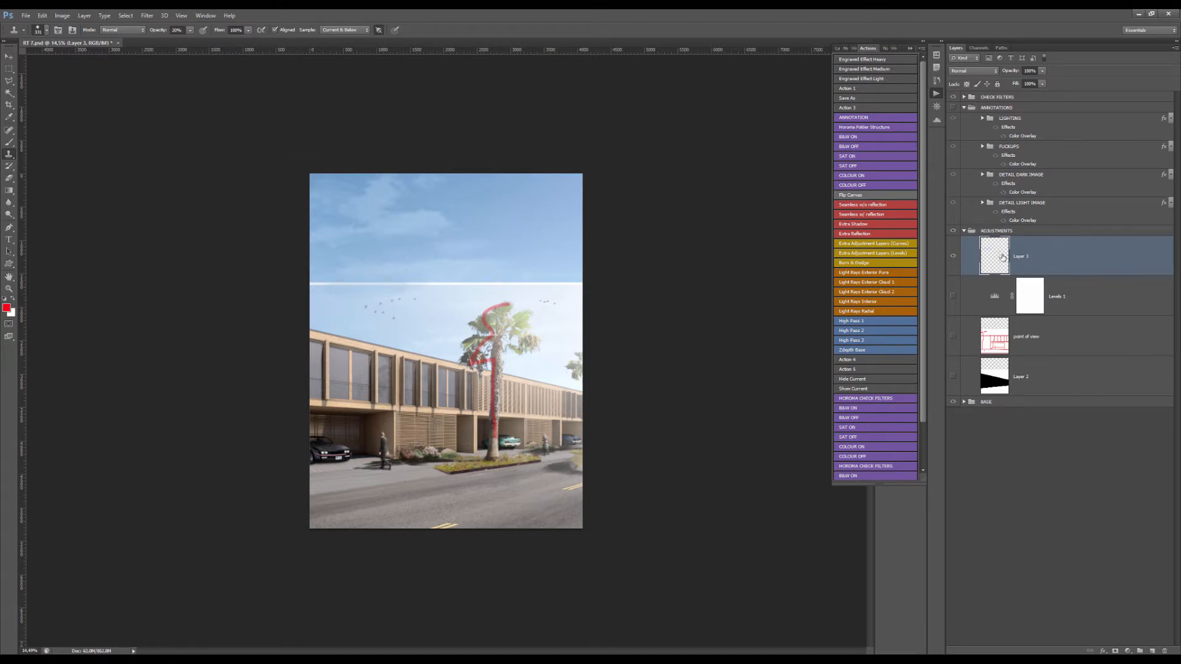
left_click(192, 33)
left_click_drag(195, 43, 236, 46)
left_click(325, 245, "alt")
mouse_move(324, 284)
left_mouse_down()
mouse_move(575, 282)
mouse_move(461, 282)
left_mouse_up()
right_click(442, 287, "alt")
key("v")
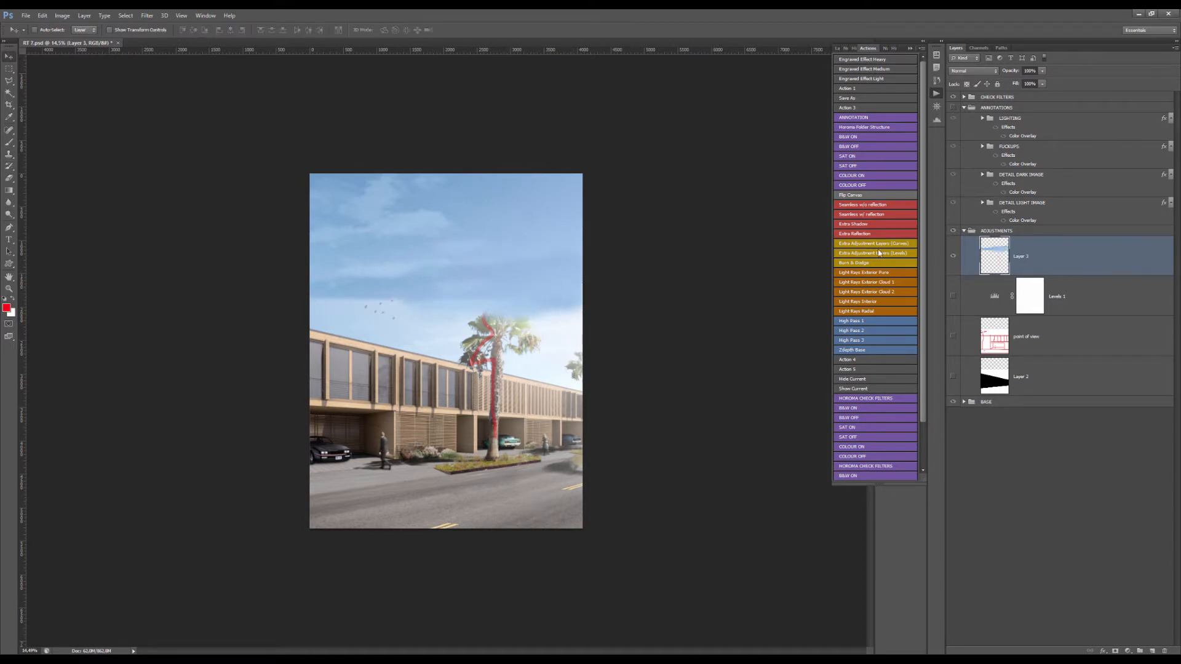
Add an empty layer above Layer 3, and erase the red scribble over the palm trunk on Layer 3
left_click(1152, 651)
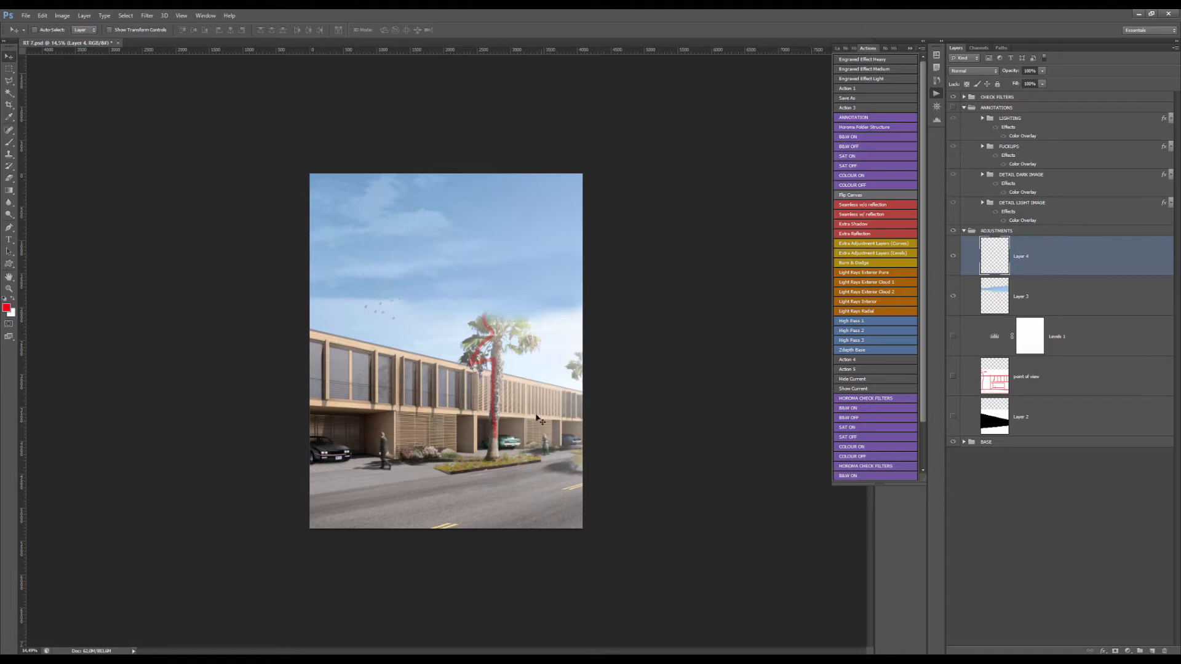
scroll(486, 346, "up", 3)
left_click(991, 294)
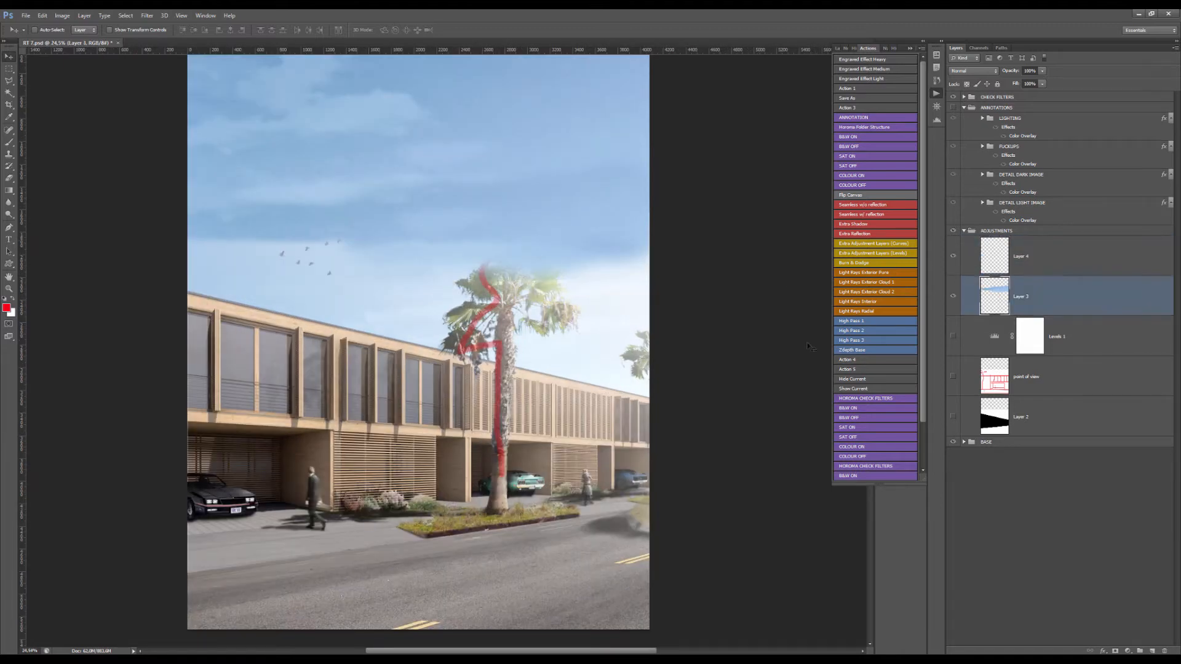
key("e")
left_click_drag(498, 361, 473, 327)
left_click_drag(499, 372, 493, 452)
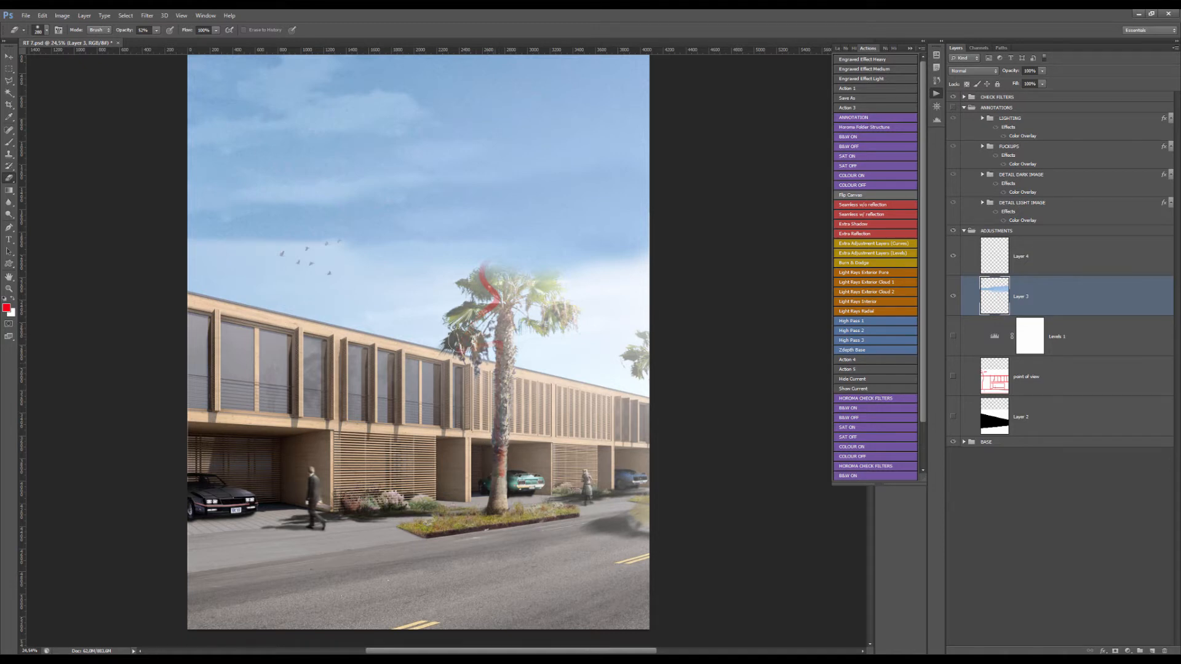
Reselect Layer 4, expand the CHECK FILTERS group and show its B&W filter
key("v")
left_click(995, 256)
scroll(623, 298, "down", 3)
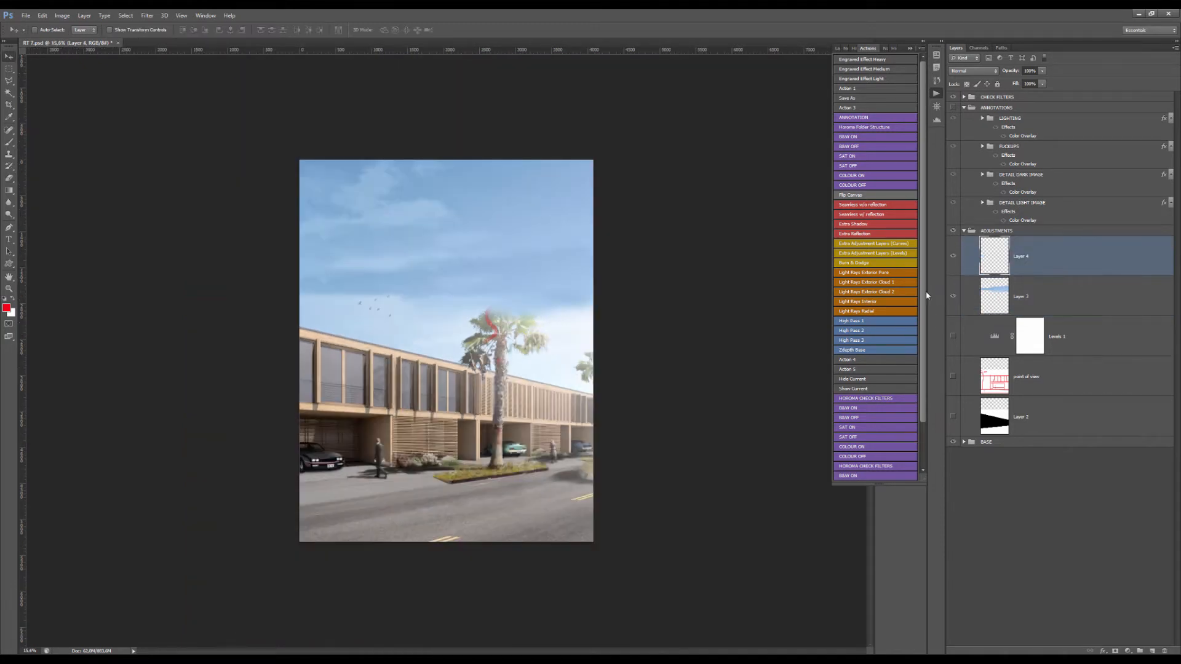
left_click(965, 97)
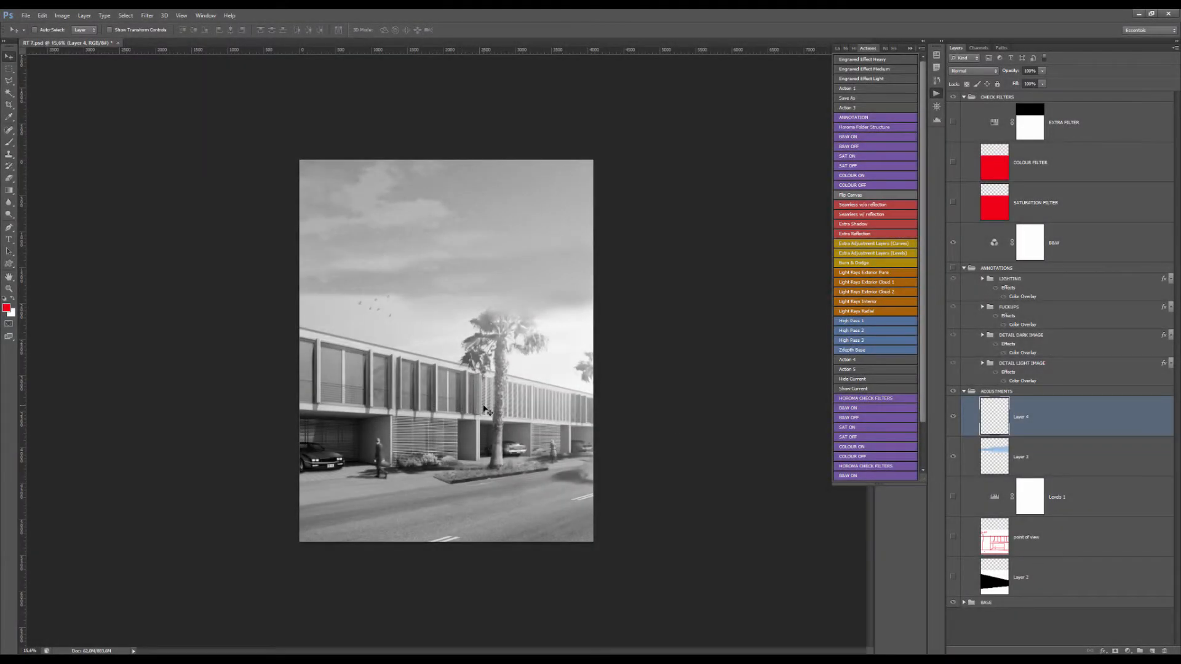
Show the Levels 1 adjustment layer, open its Levels settings and fine-tune the midtone slider
scroll(337, 351, "up", 3)
left_click(958, 496)
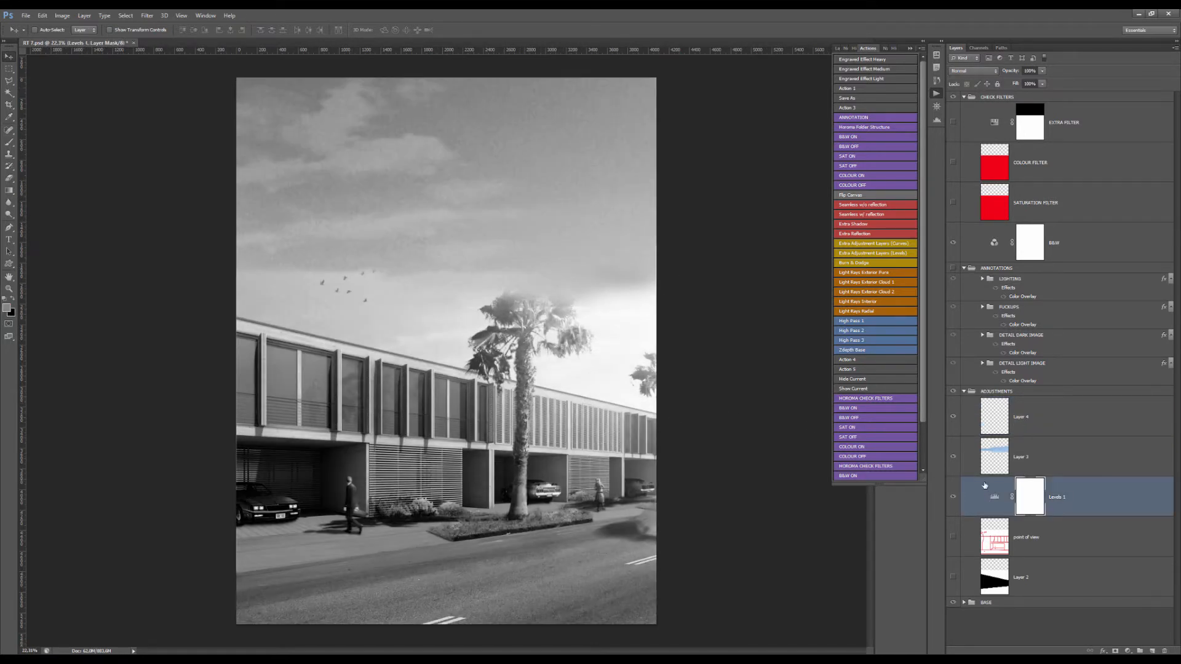
double_click(986, 486)
left_click_drag(827, 146, 828, 143)
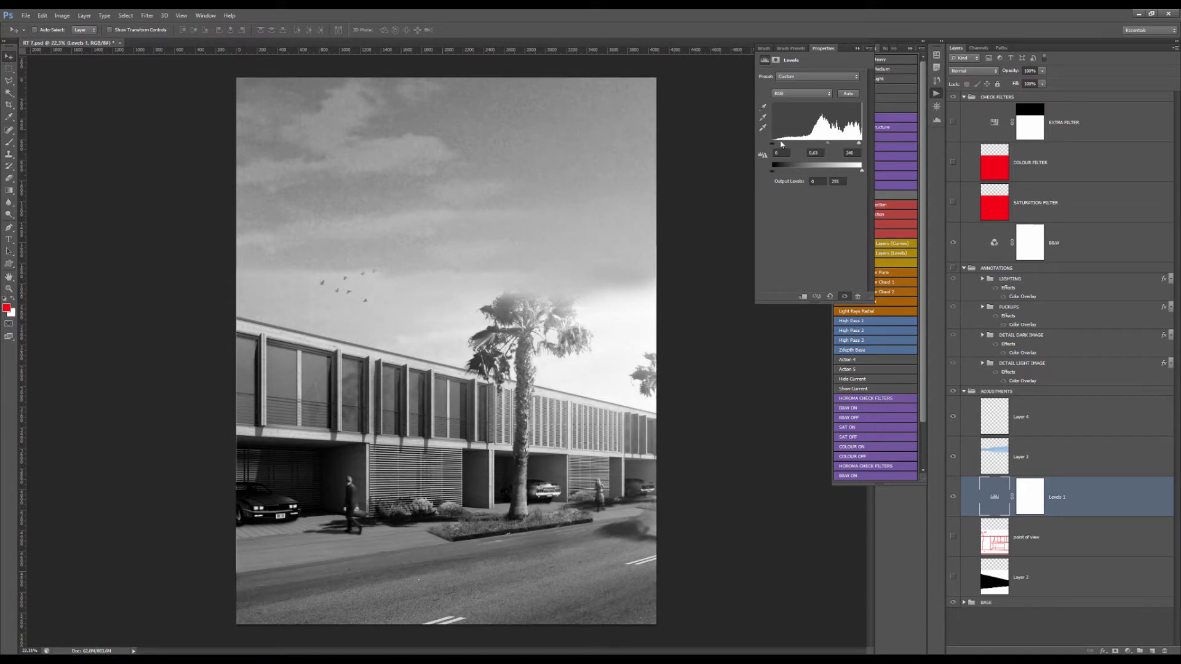
Compare the black-and-white image with and without the Levels 1 adjustment, leaving the adjustment visible
scroll(513, 299, "up", 1)
left_click(953, 497)
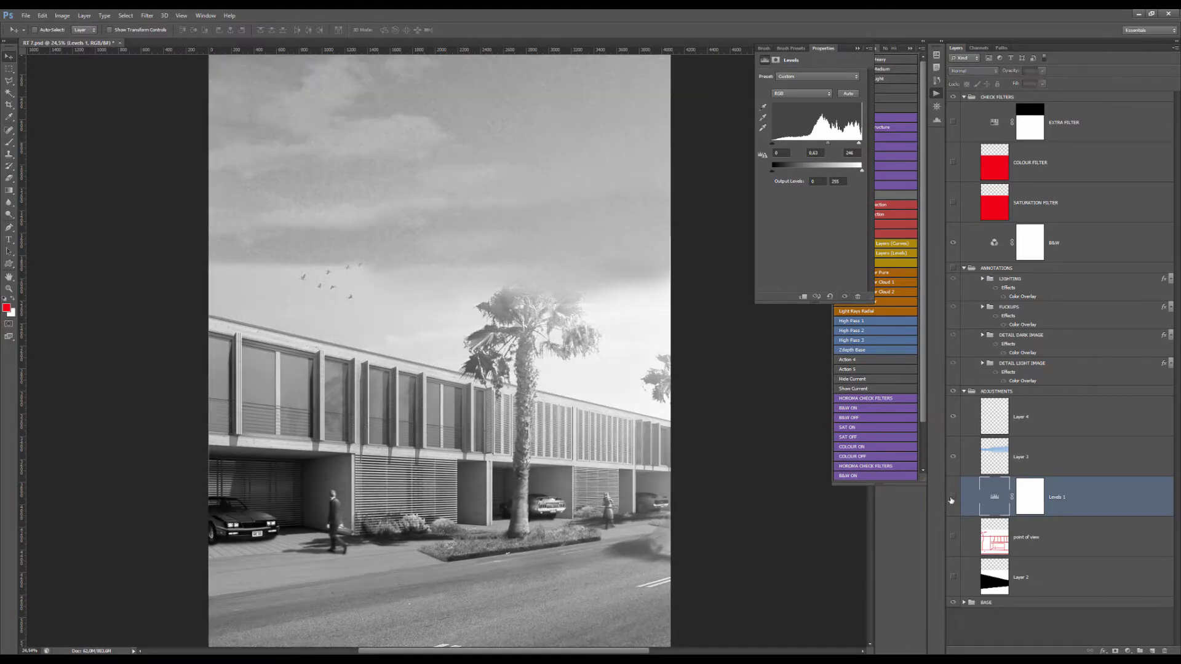
left_click(952, 497)
scroll(597, 355, "down", 2)
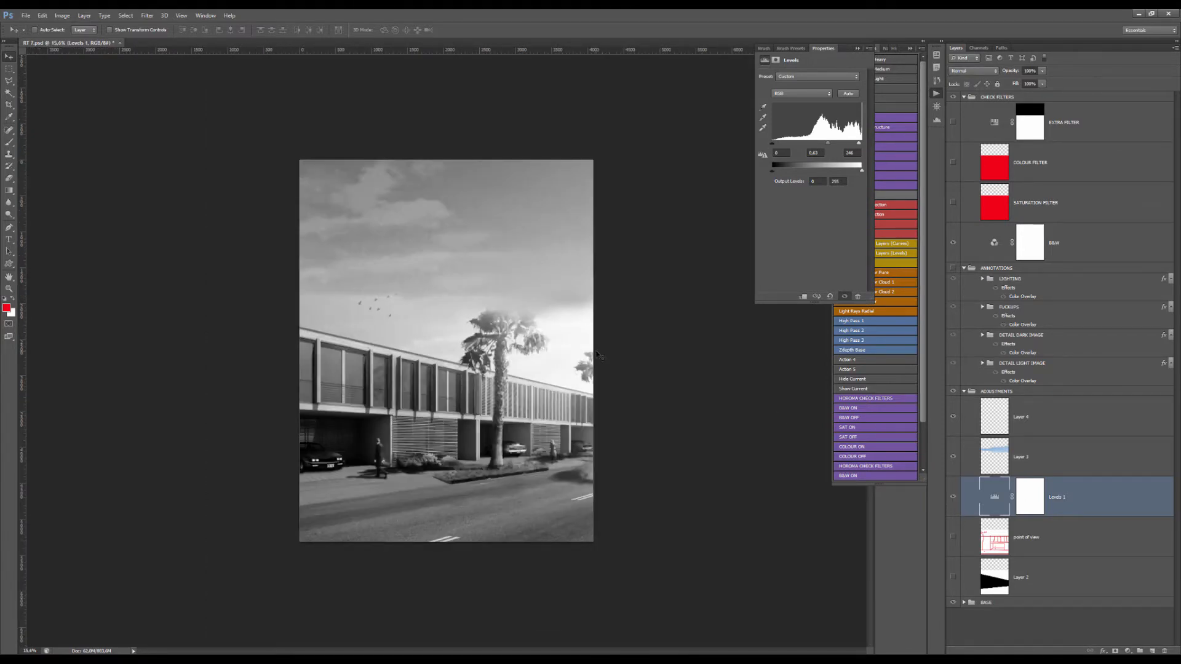
scroll(464, 433, "up", 4)
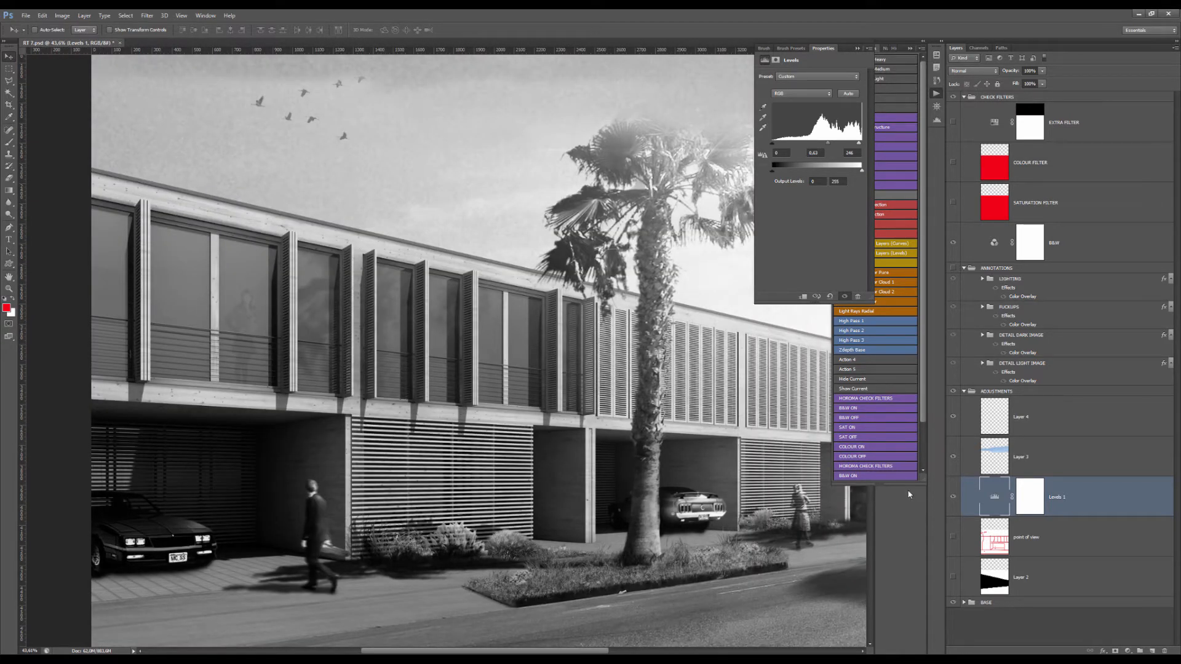
left_click(953, 500)
left_click(953, 499)
left_click(953, 499)
left_click(953, 500)
left_click(953, 500)
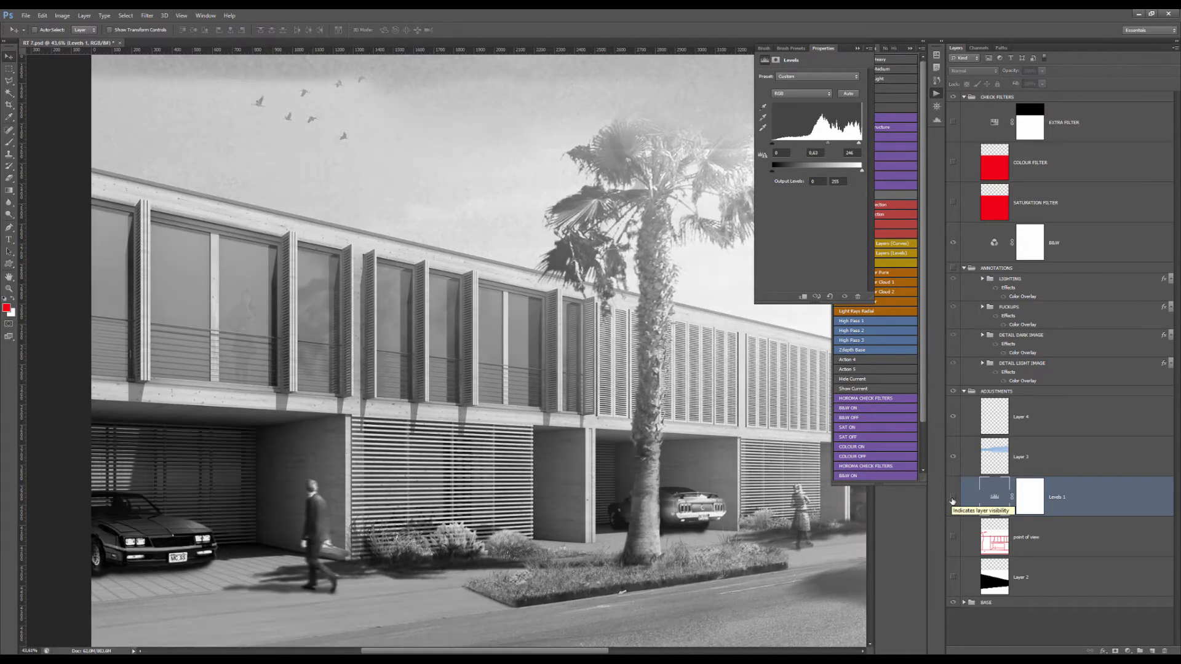
left_click(953, 500)
left_click(953, 499)
left_click(953, 497)
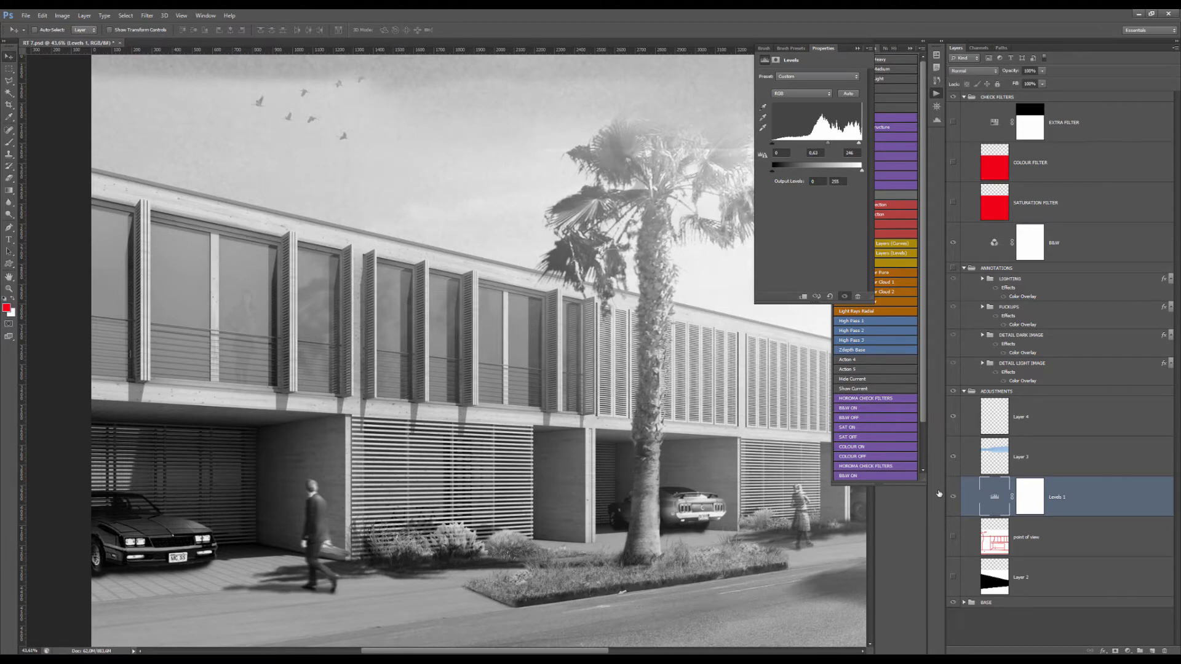
Examine the light and dark tones of the facade, carports and street, both as a whole and close up
scroll(557, 439, "down", 5)
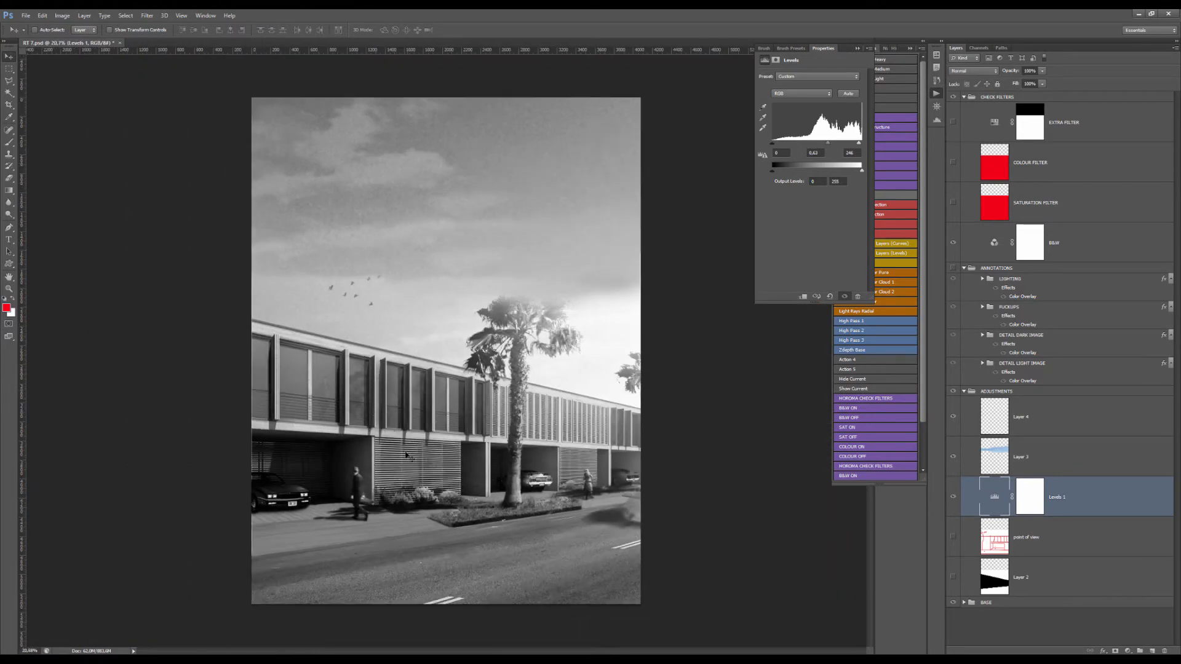
scroll(406, 456, "up", 3)
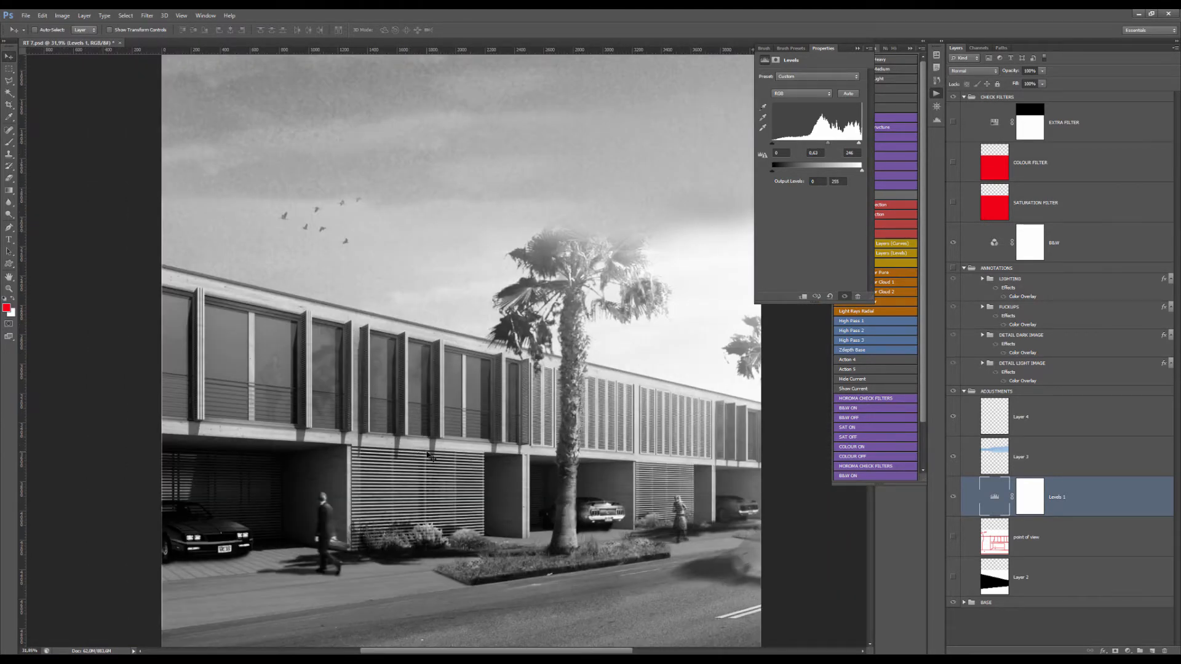
scroll(430, 456, "up", 5)
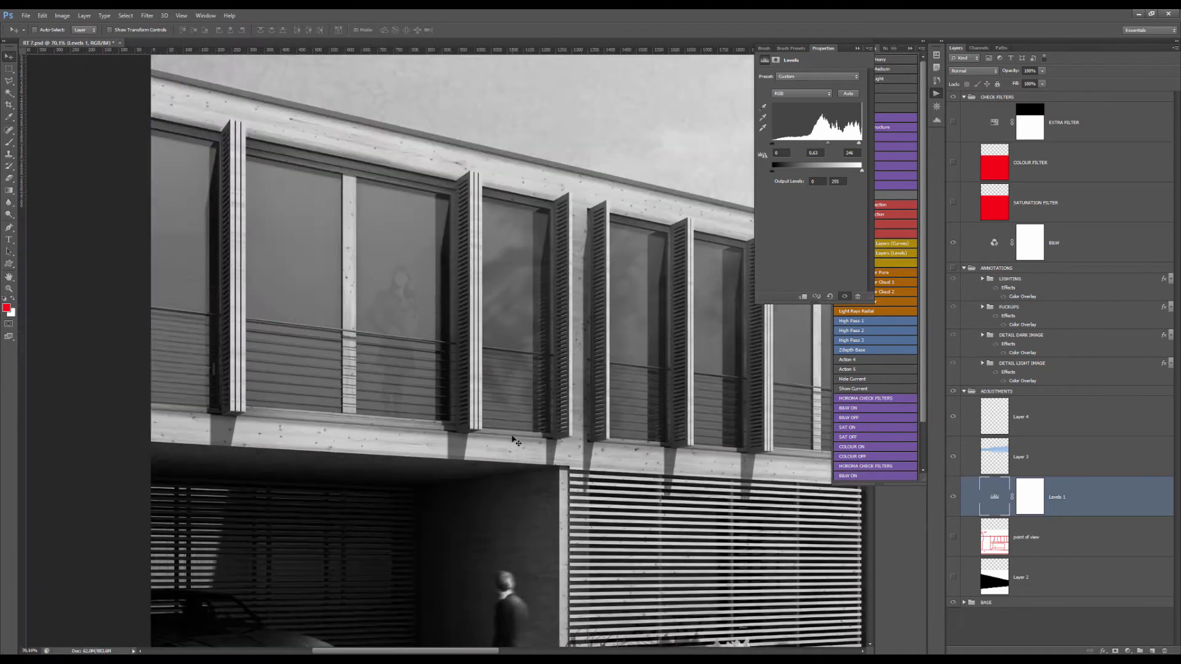
scroll(515, 441, "down", 2)
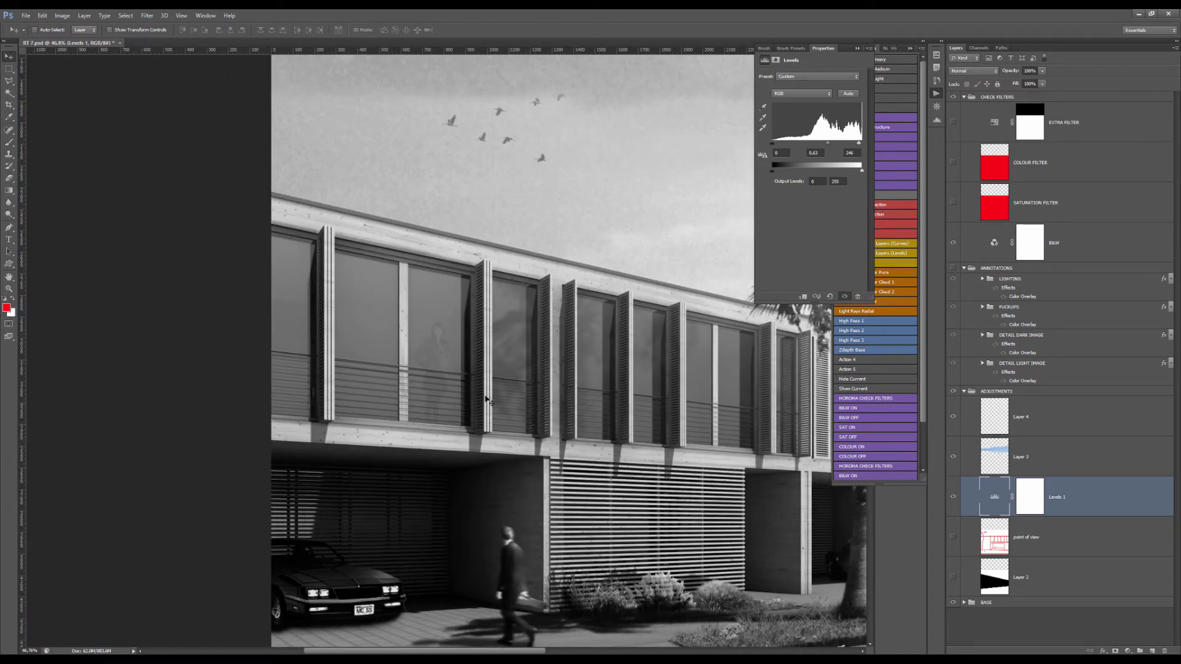
scroll(352, 231, "down", 3)
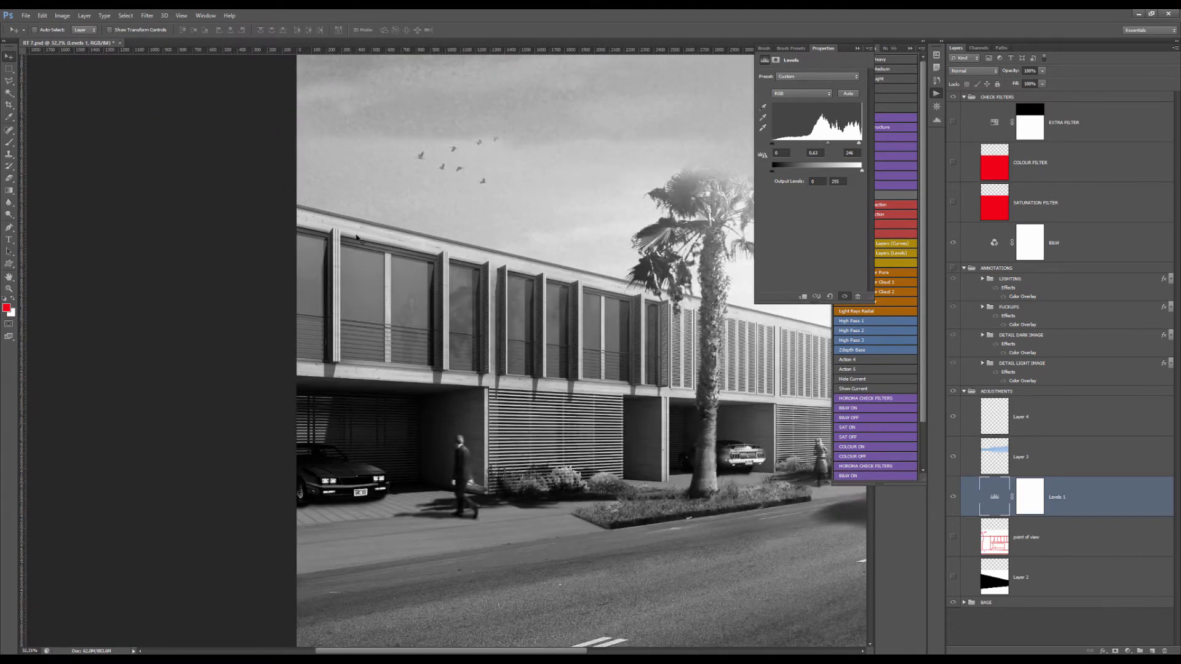
scroll(714, 312, "up", 2)
Close the adjustment properties and run the Burn & Dodge action above Layer 4
left_click(999, 434)
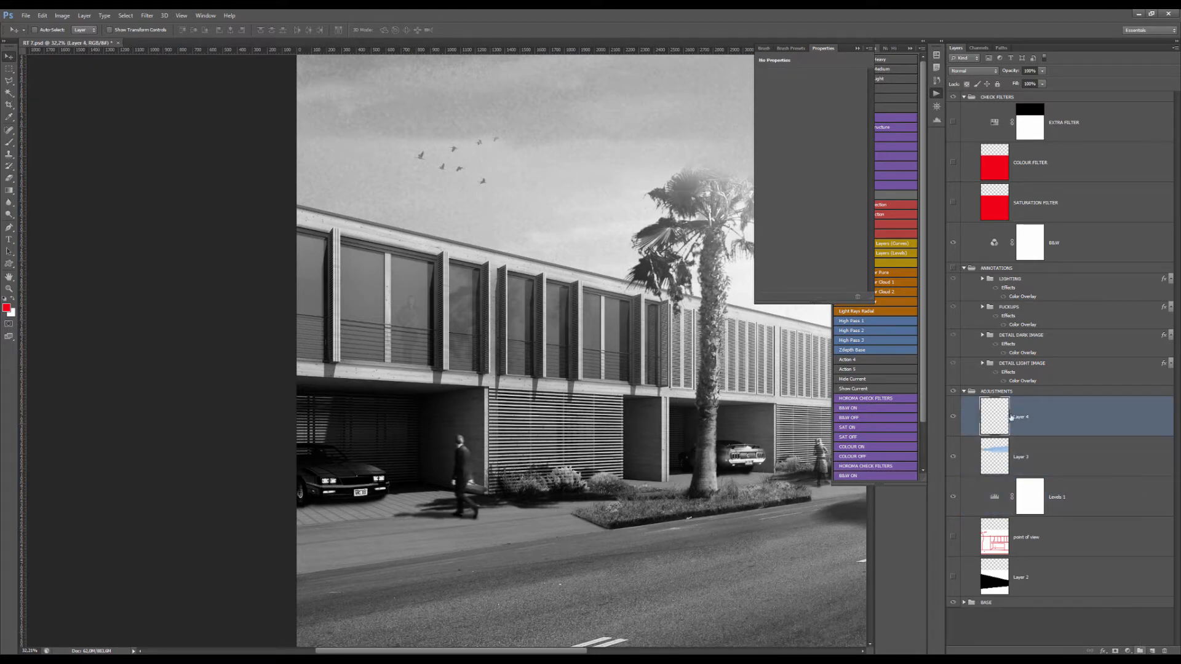
left_click(857, 48)
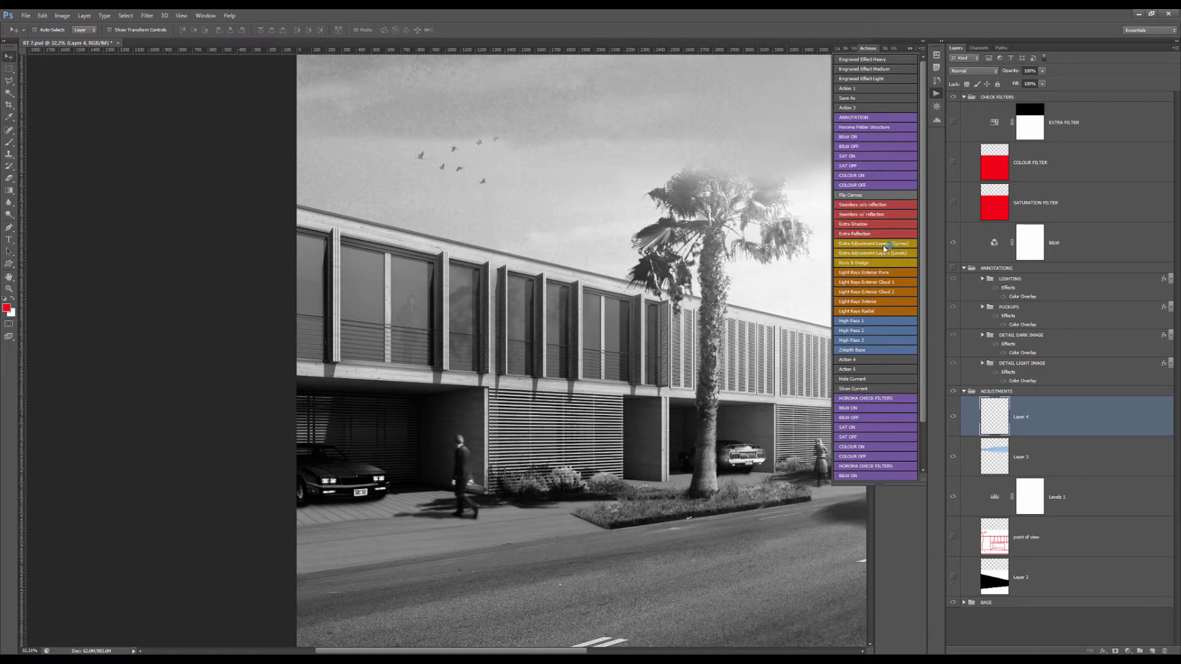
left_click(855, 265)
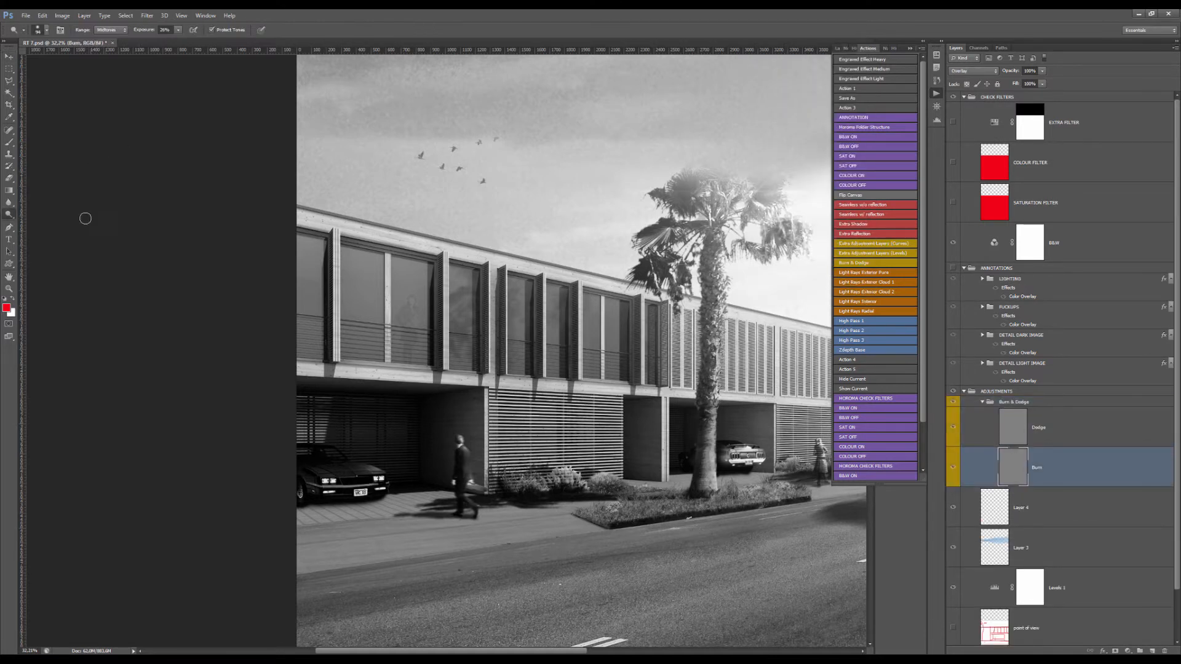
Activate the Burn tool, and outline the building's upper floor and slatted ground-floor wall with a polygonal lasso selection
left_click_drag(8, 215, 42, 214)
left_click(42, 224)
scroll(459, 373, "down", 4)
scroll(363, 426, "up", 3)
key("l")
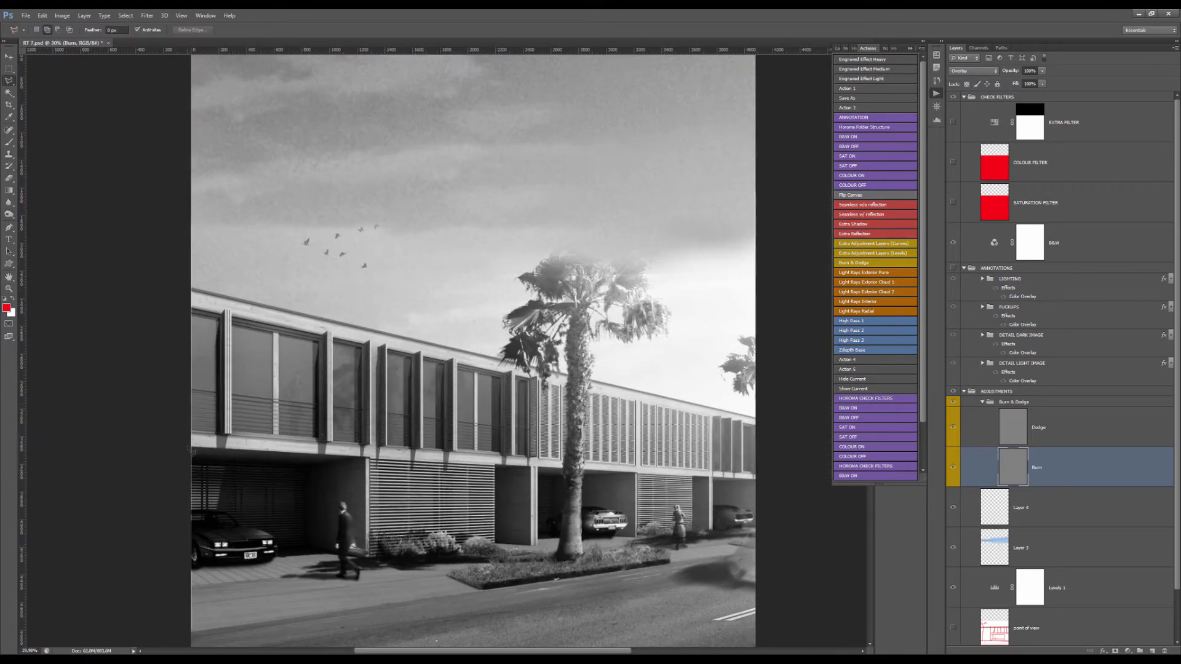
left_click(190, 450)
left_click(367, 459)
left_click(369, 554)
left_click(770, 476)
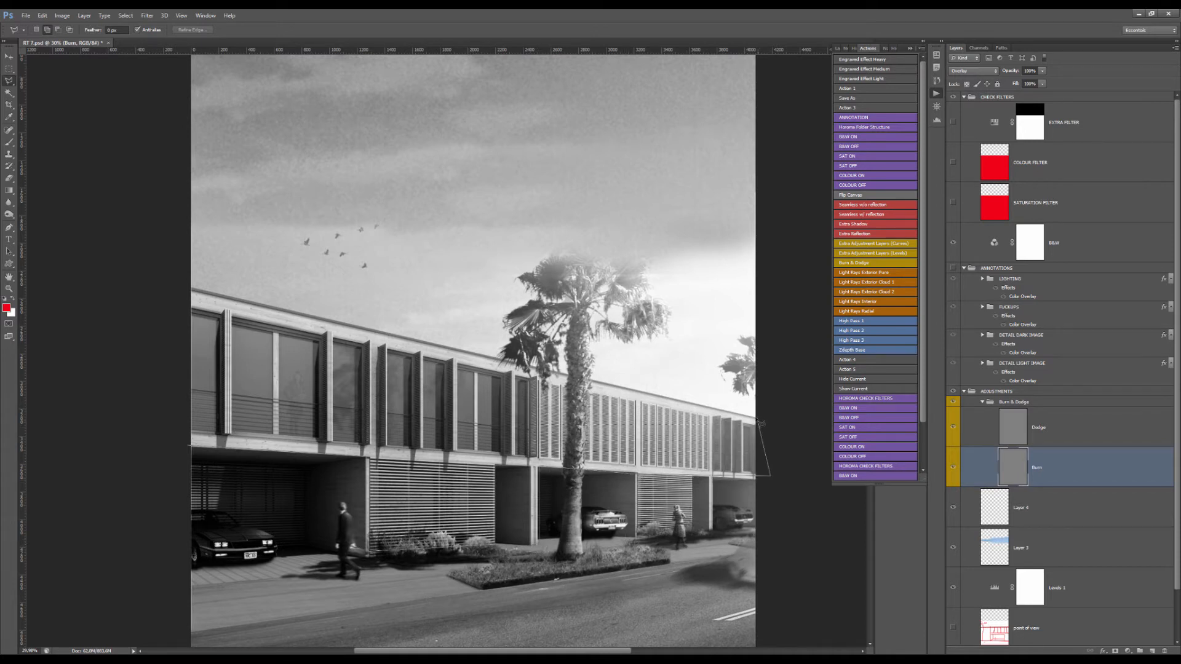
left_click(756, 419)
left_click(186, 289)
With the Burn tool on Shadows at a lower exposure, darken the selected facade on the Burn layer, and deselect
key("o")
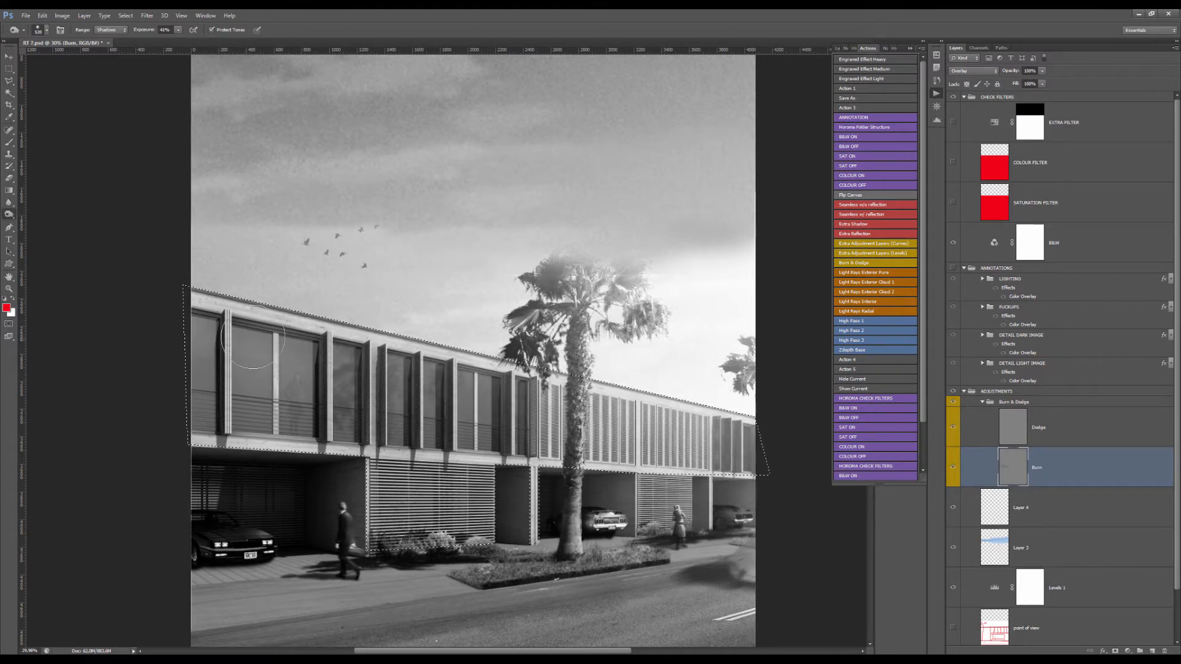
left_click(178, 30)
left_click(174, 41)
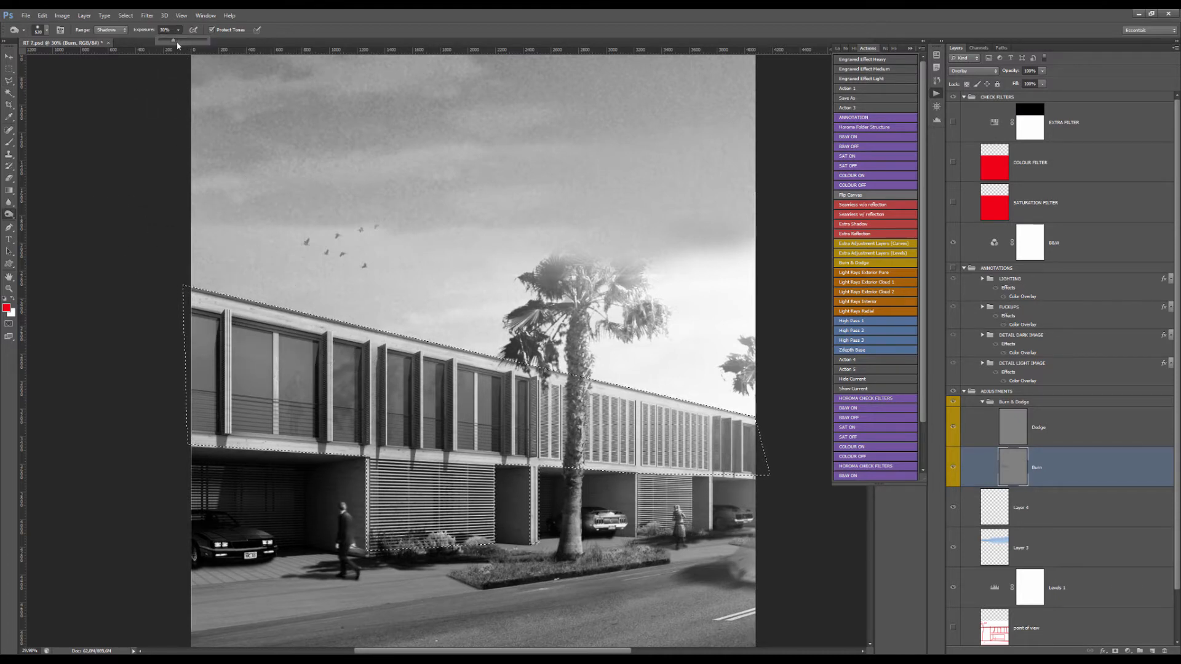
mouse_move(202, 283)
left_mouse_down()
mouse_move(461, 382)
mouse_move(554, 397)
mouse_move(588, 446)
mouse_move(667, 446)
left_mouse_up()
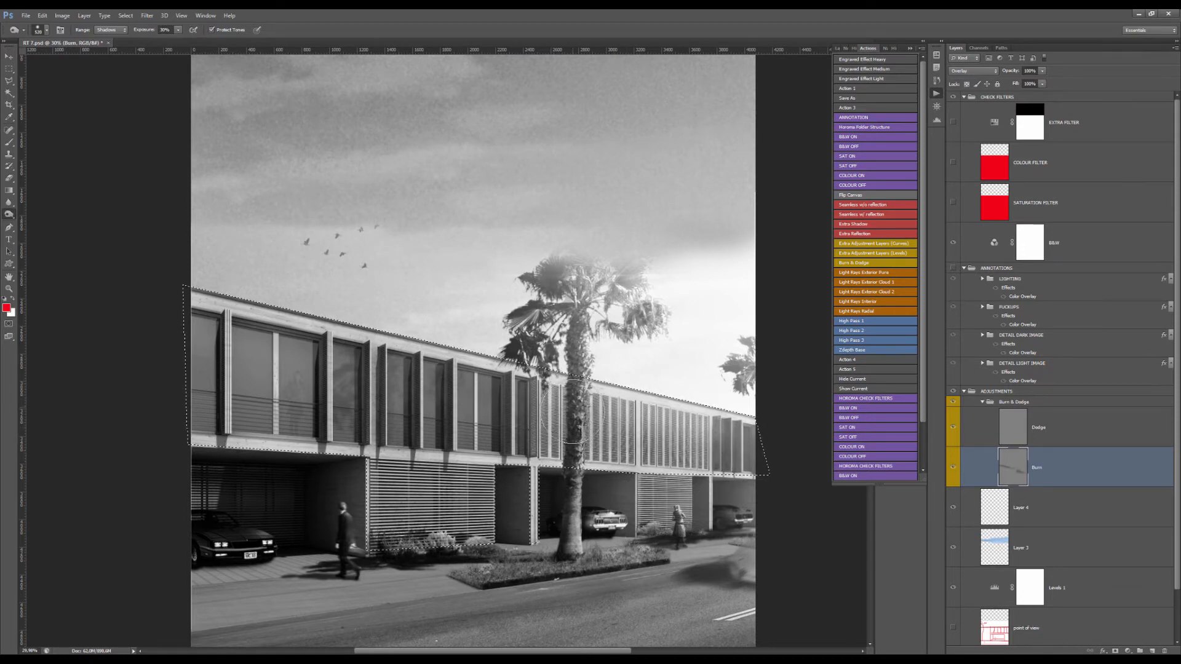
mouse_move(288, 489)
left_mouse_down()
mouse_move(417, 518)
mouse_move(424, 542)
mouse_move(540, 487)
left_mouse_up()
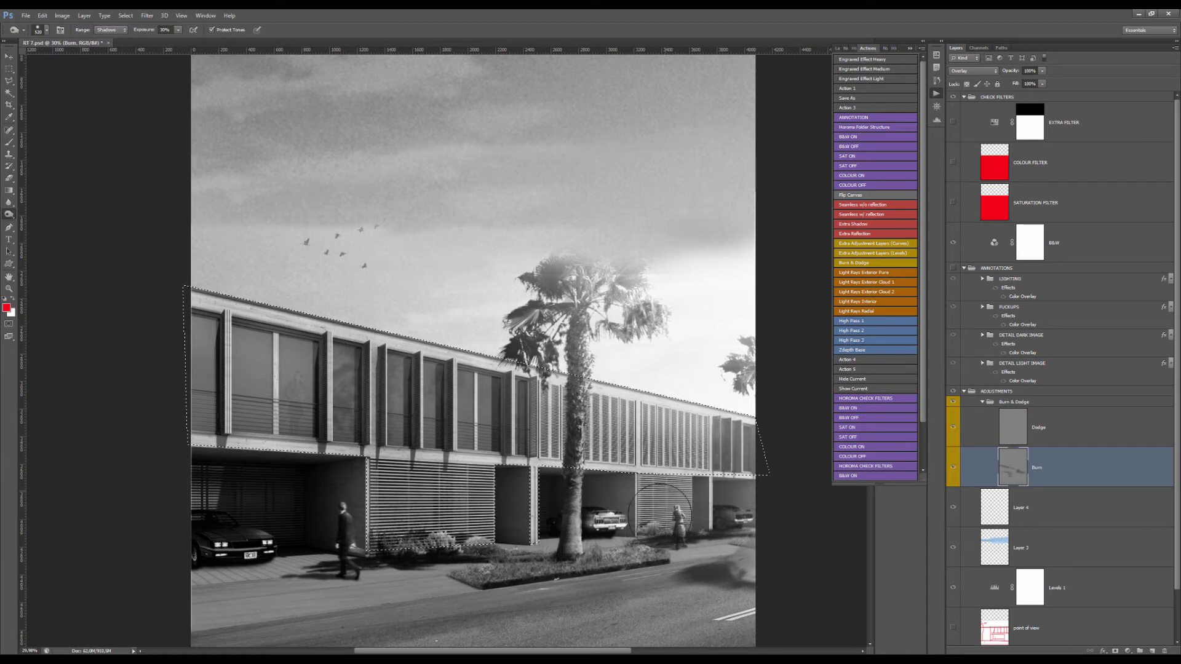
key("ctrl+d")
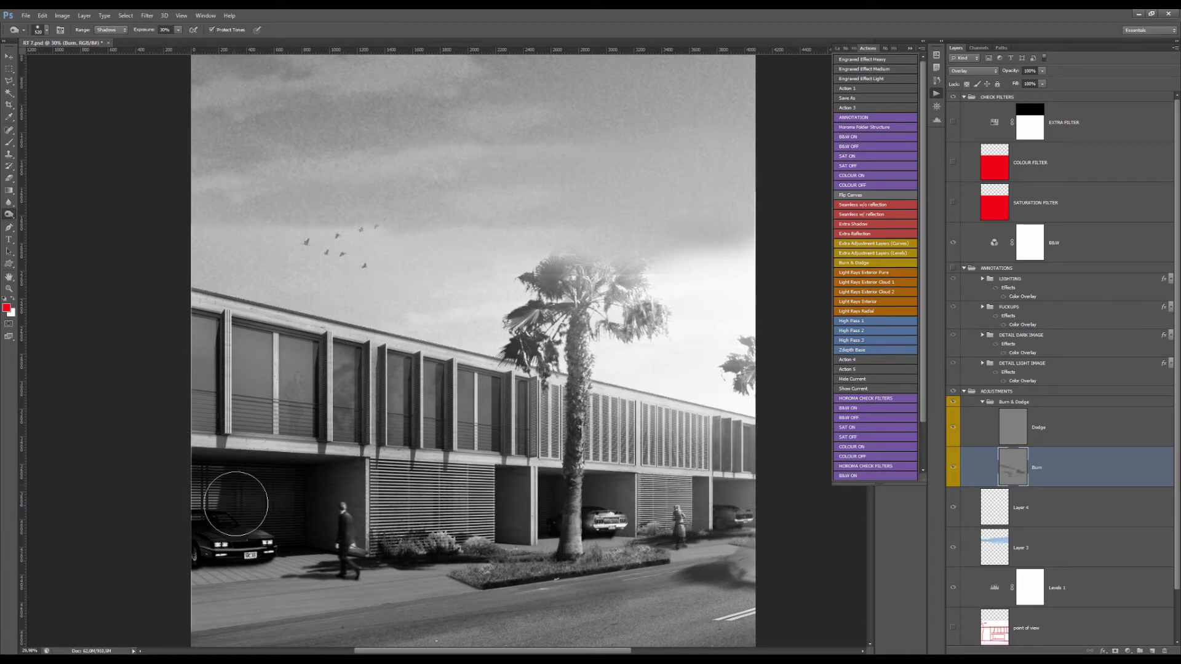
Burn the carport interior, the slatted wall and the foreground road on the Burn layer, undoing the stroke at the roof corner
left_click_drag(236, 504, 335, 489)
left_click_drag(459, 474, 452, 475)
scroll(591, 497, "down", 2)
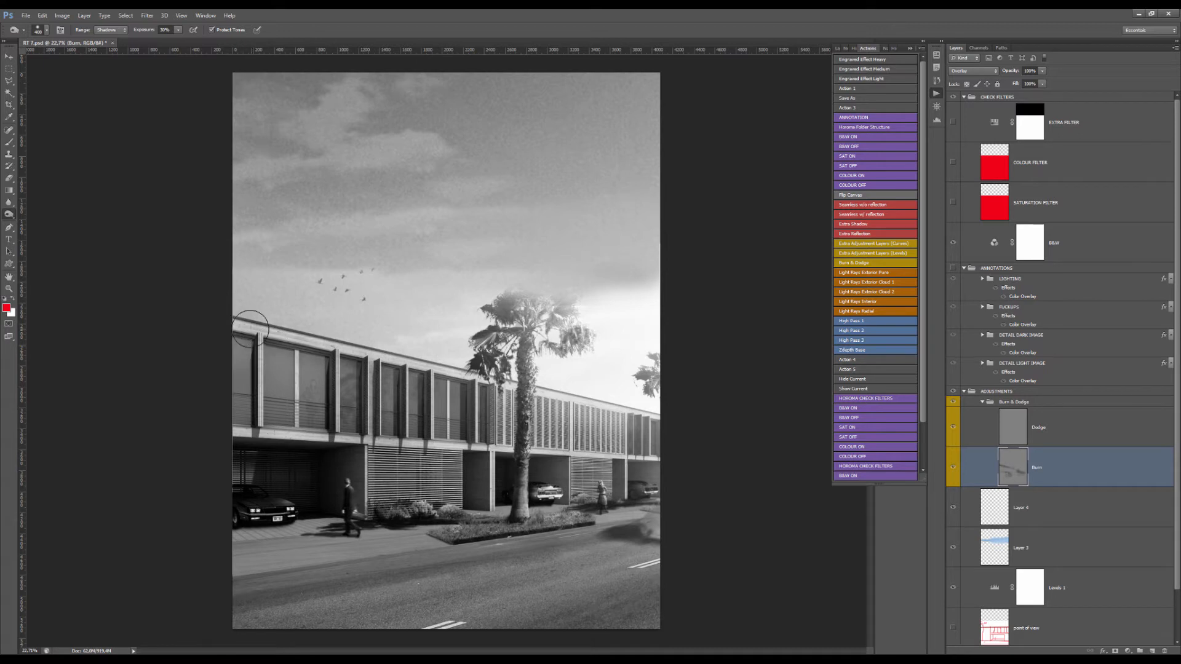
left_click_drag(238, 325, 236, 326)
key("ctrl+z")
left_click_drag(463, 568, 494, 566)
scroll(493, 557, "down", 2)
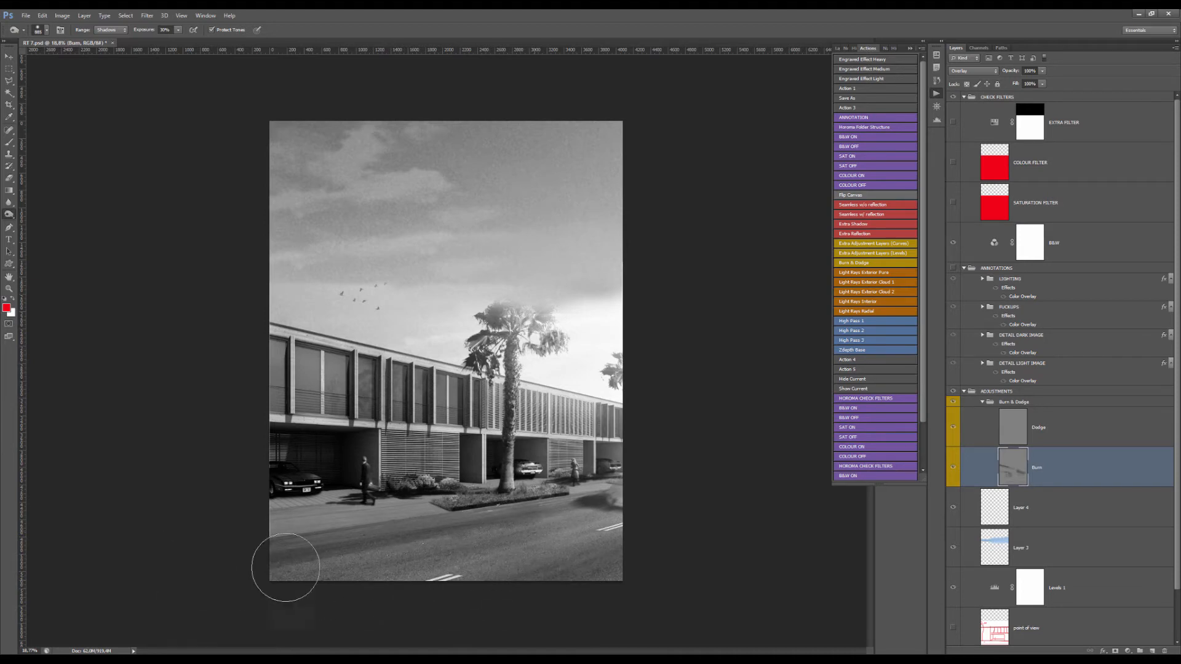
With the Dodge tool on Midtones, lighten the middle of the street scene and the upper-floor windows on the Dodge layer
left_click(1017, 423)
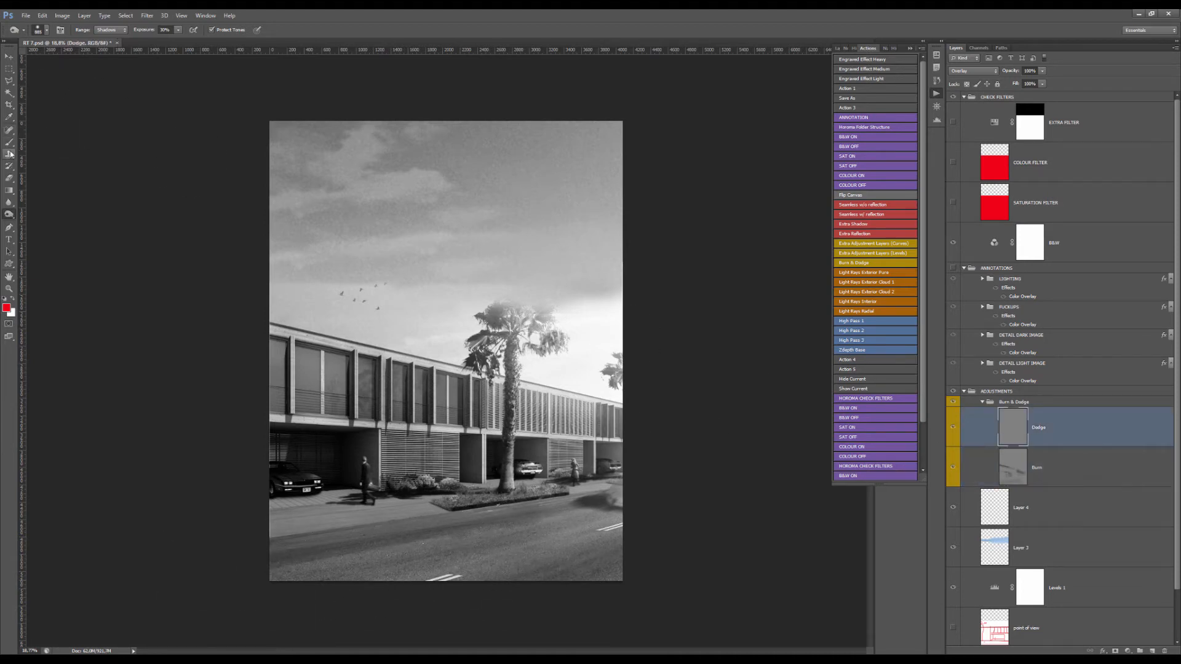
left_click_drag(8, 215, 25, 216)
left_click(49, 212)
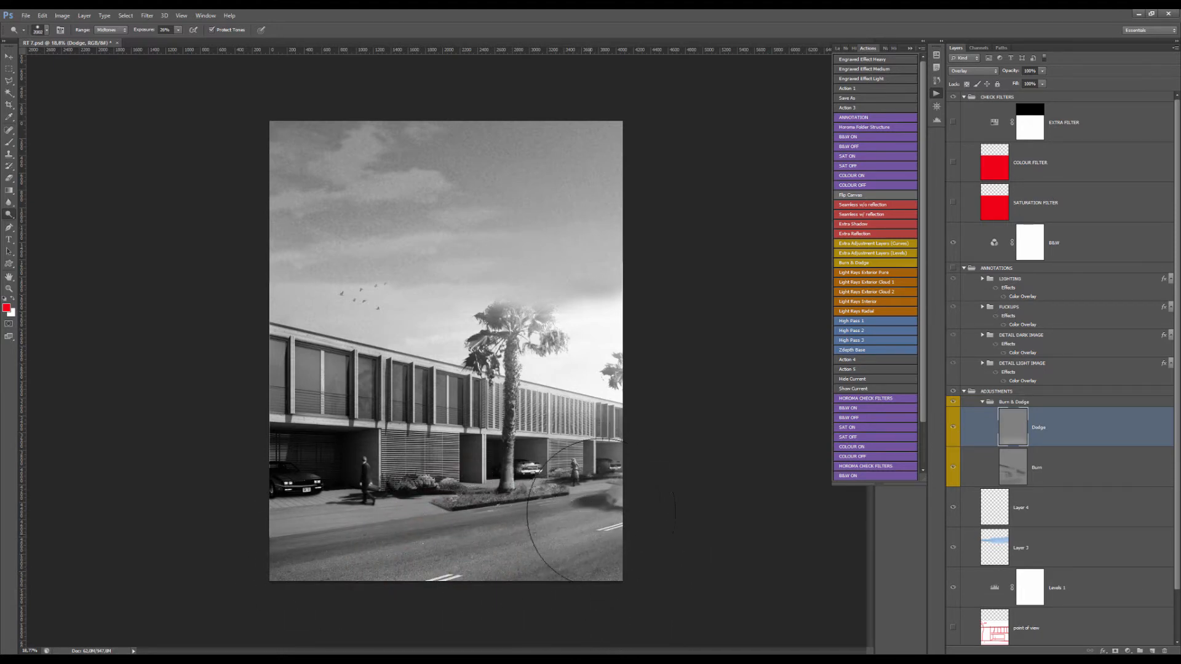
left_click_drag(490, 473, 435, 473)
scroll(332, 359, "up", 3)
mouse_move(302, 387)
left_mouse_down()
mouse_move(277, 387)
mouse_move(382, 388)
mouse_move(531, 413)
left_mouse_up()
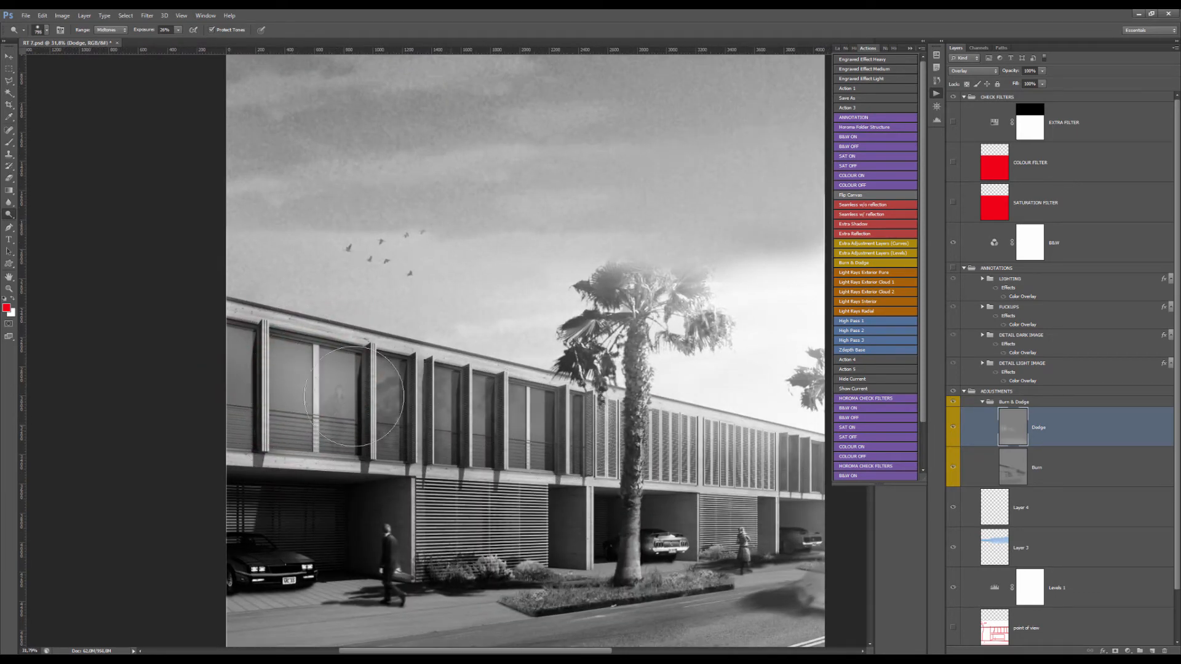
key("ctrl+0")
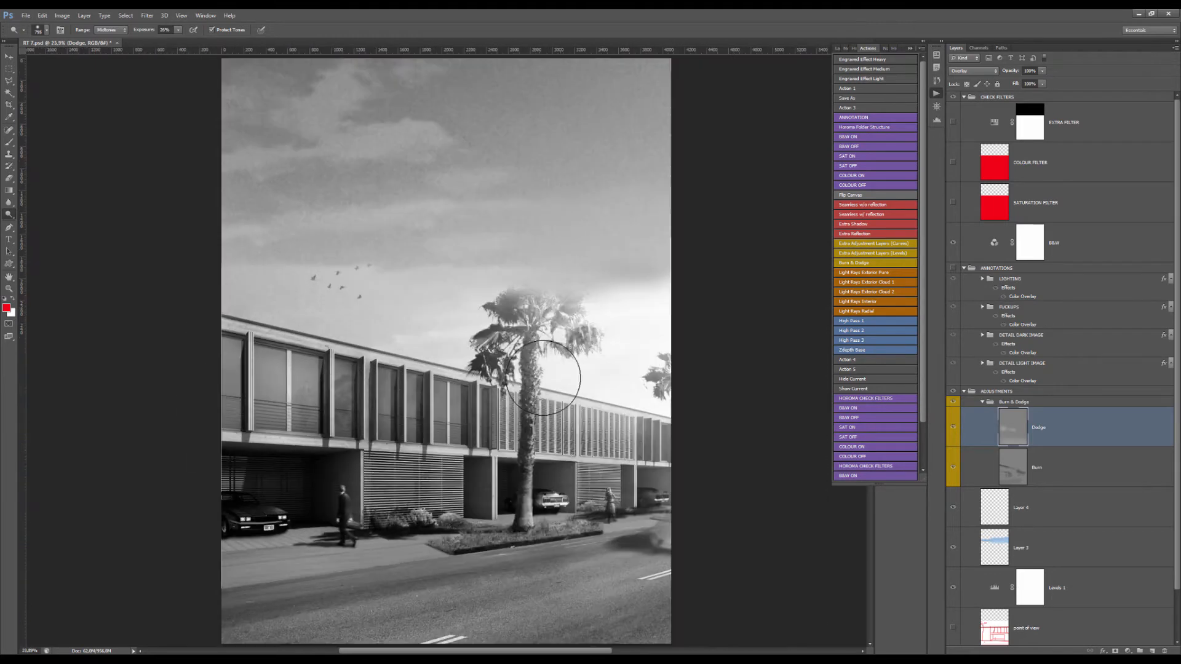
Examine the balance of lights and darks in the burned and dodged image from overview and close up
key("v")
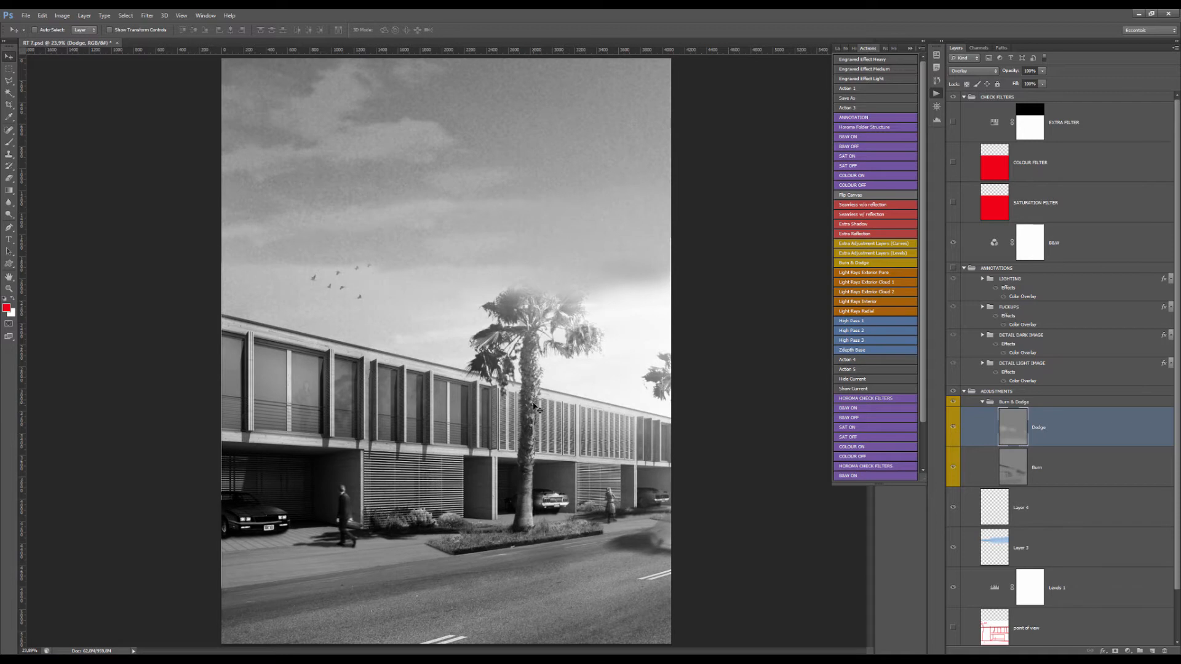
key("ctrl+minus")
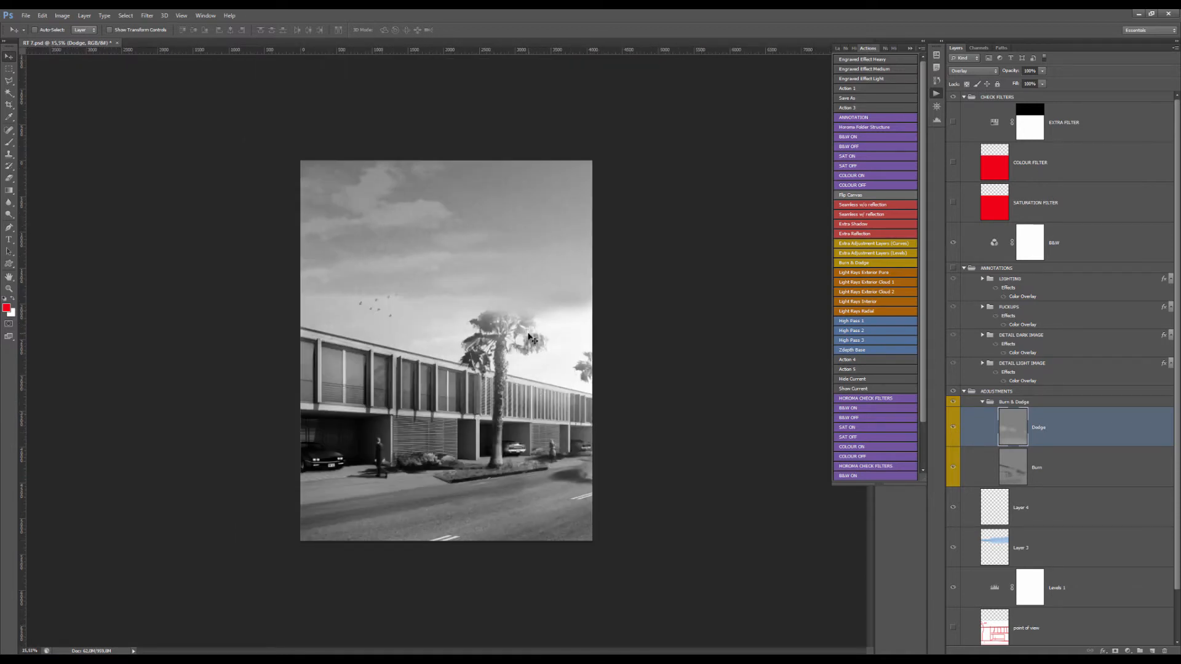
scroll(442, 464, "up", 3)
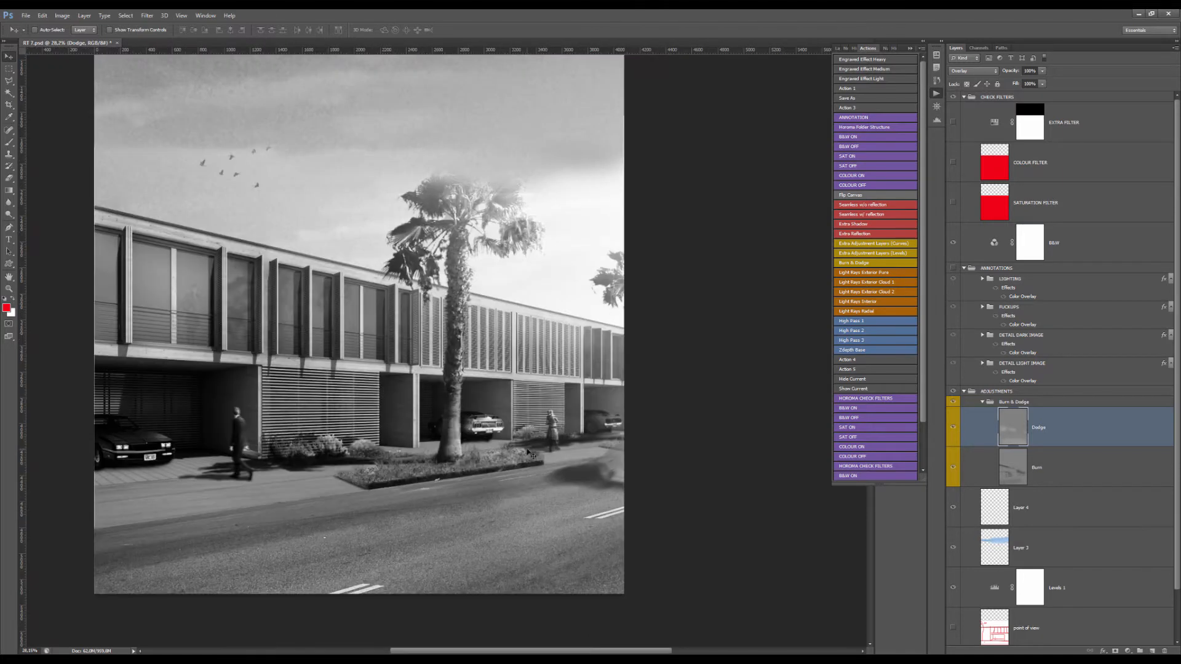
scroll(497, 427, "down", 3)
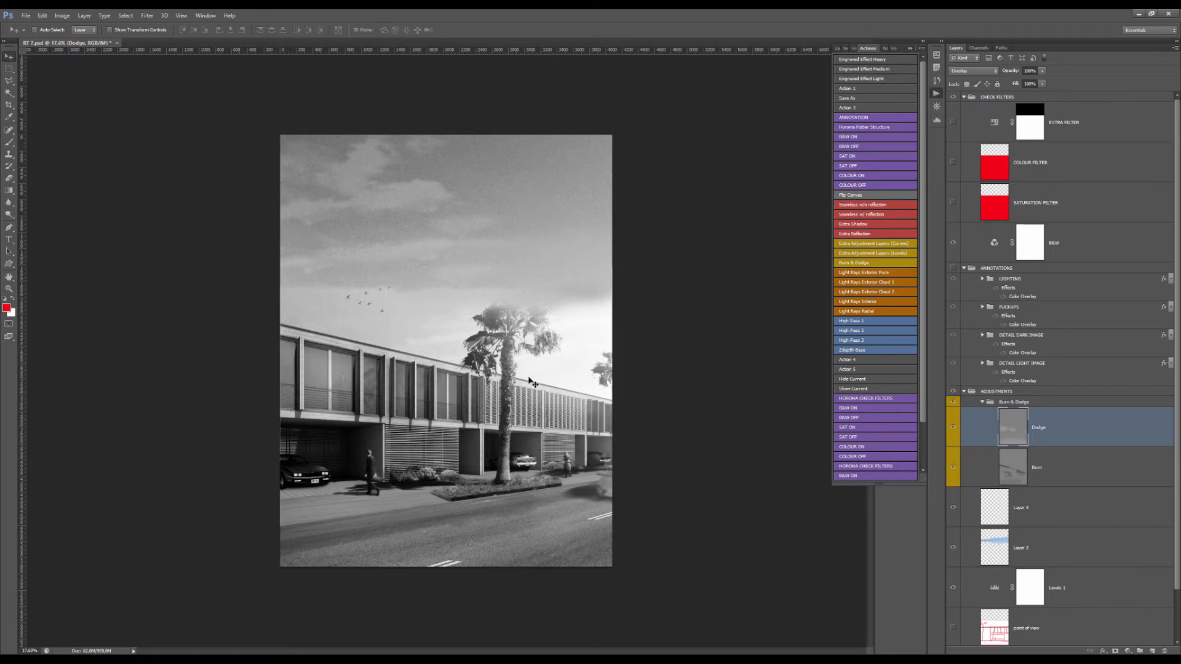
scroll(351, 475, "up", 2)
scroll(359, 474, "down", 1)
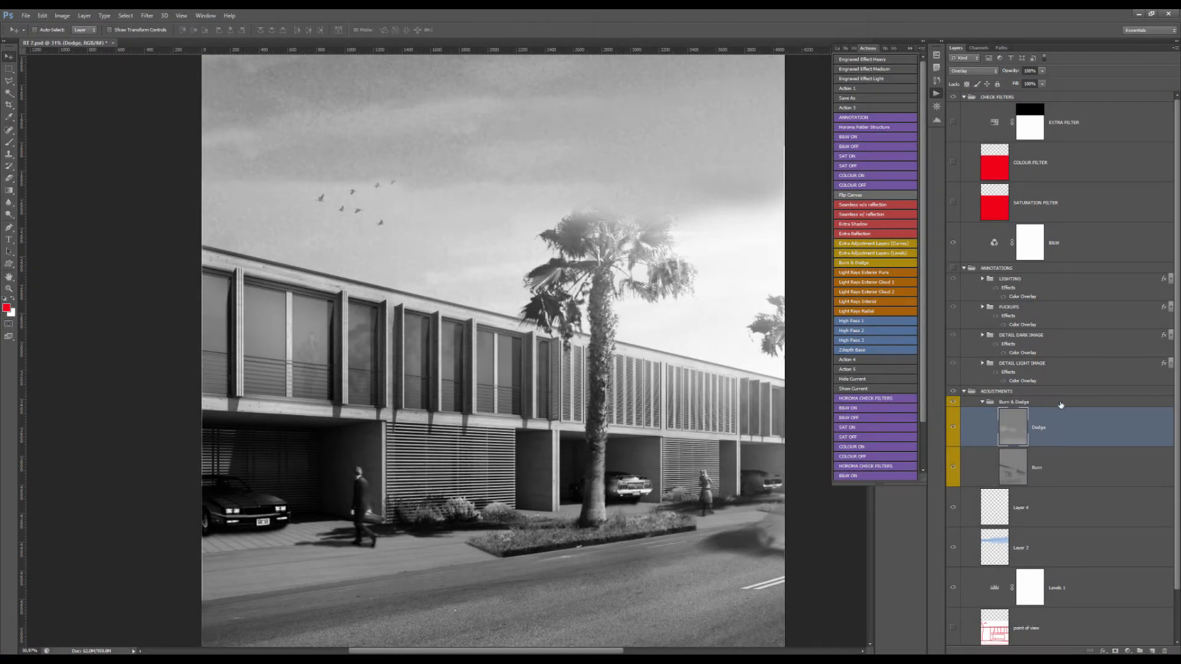
Add an empty layer, place it above the Burn & Dodge group and activate the Brush tool with red
key("alt+]")
left_click(1153, 651)
key("b")
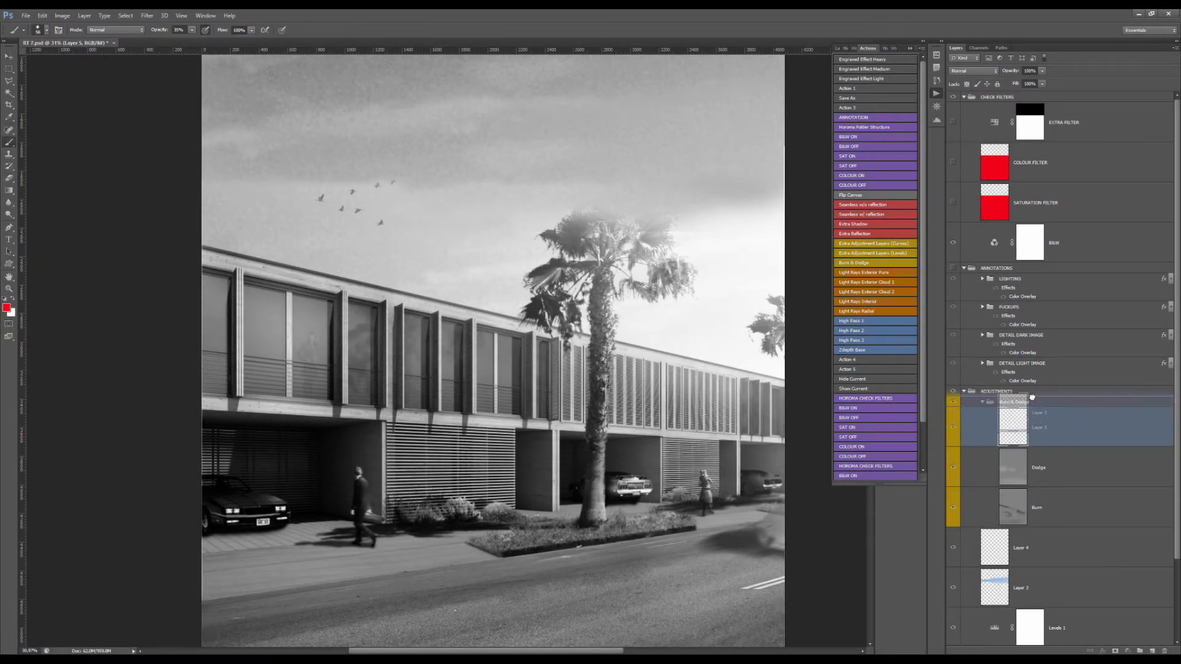
left_click_drag(1032, 397, 1033, 398)
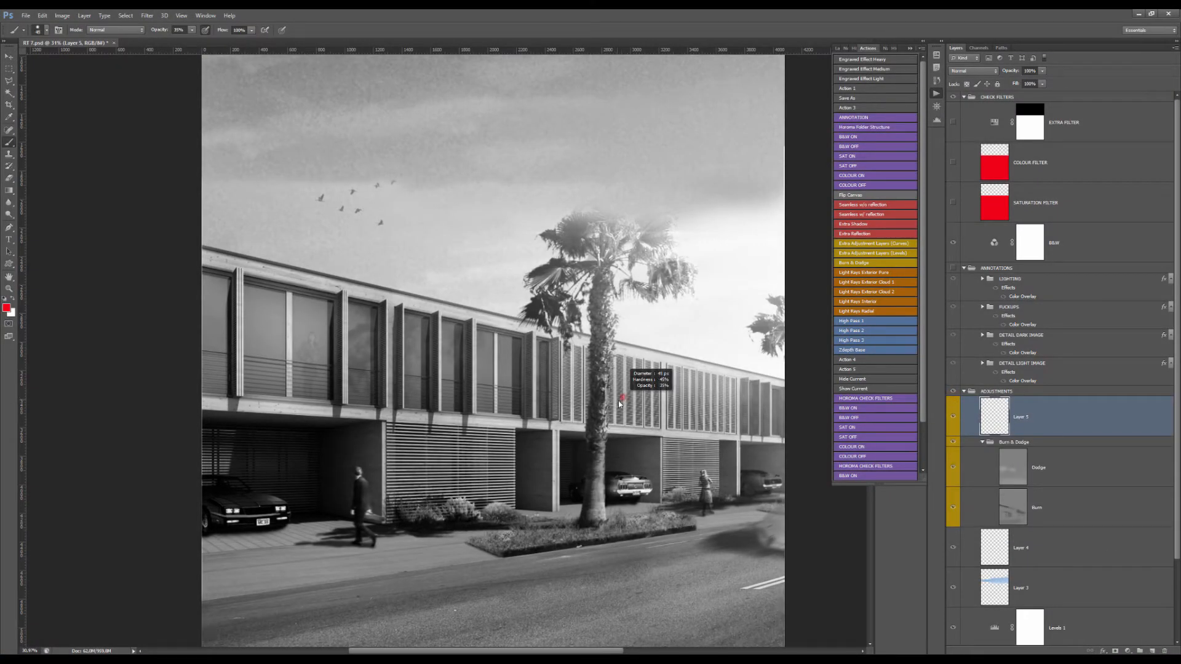
Move the empty layer to the top of the layer stack and circle the cars and pedestrians along the street in red
scroll(140, 358, "down", 2)
left_click_drag(992, 410, 1011, 92)
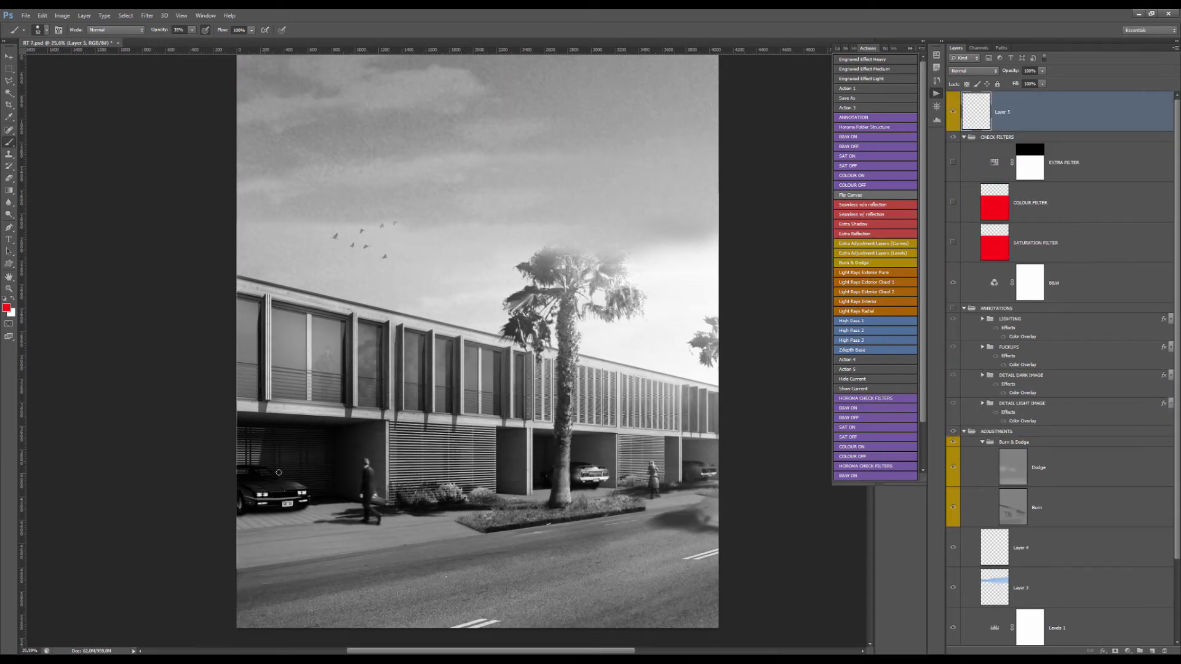
mouse_move(332, 483)
left_mouse_down()
mouse_move(212, 515)
mouse_move(351, 503)
left_mouse_up()
mouse_move(363, 454)
left_mouse_down()
mouse_move(387, 521)
mouse_move(365, 456)
left_mouse_up()
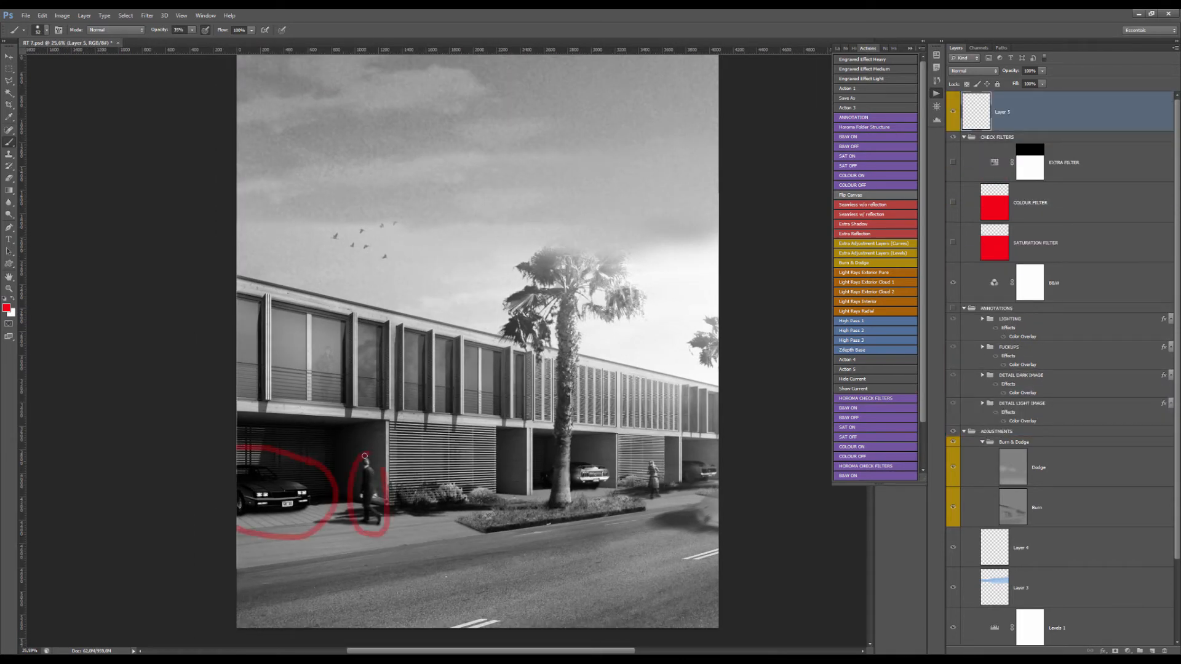
mouse_move(656, 455)
left_mouse_down()
mouse_move(638, 497)
mouse_move(680, 466)
left_mouse_up()
mouse_move(543, 484)
left_mouse_down()
mouse_move(597, 453)
mouse_move(703, 494)
mouse_move(712, 454)
left_mouse_up()
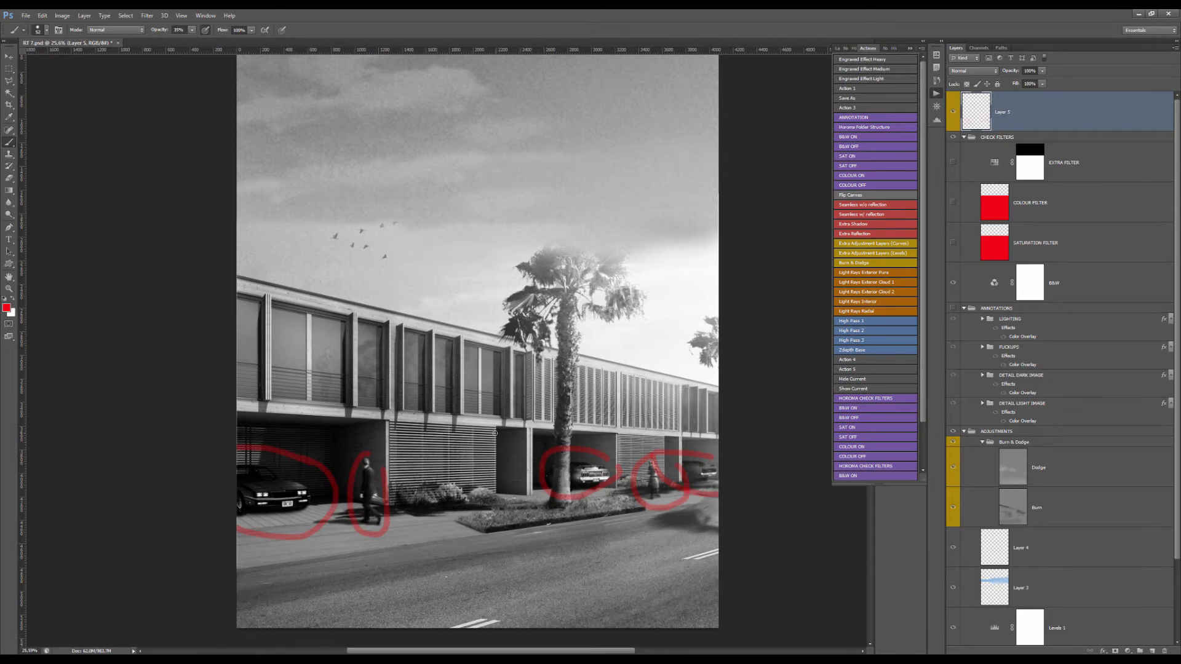
Outline the upper-floor window panes above the first carport in red and sketch interior elements around the faint figure
scroll(495, 433, "down", 3)
scroll(406, 474, "up", 6)
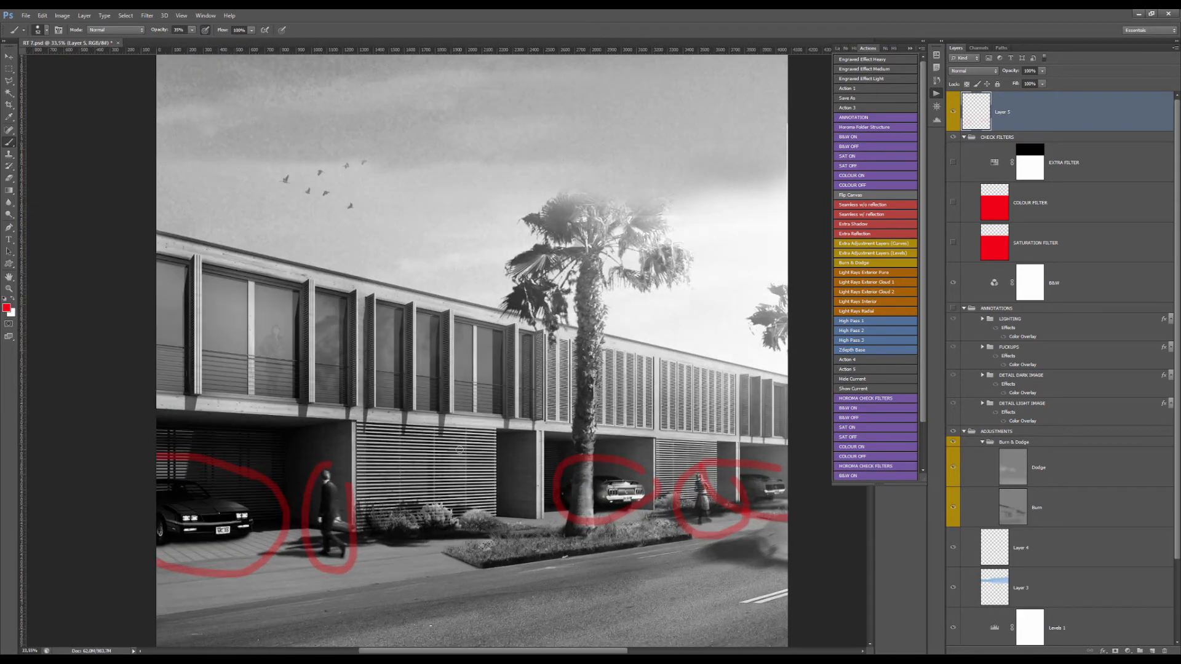
scroll(385, 455, "down", 2)
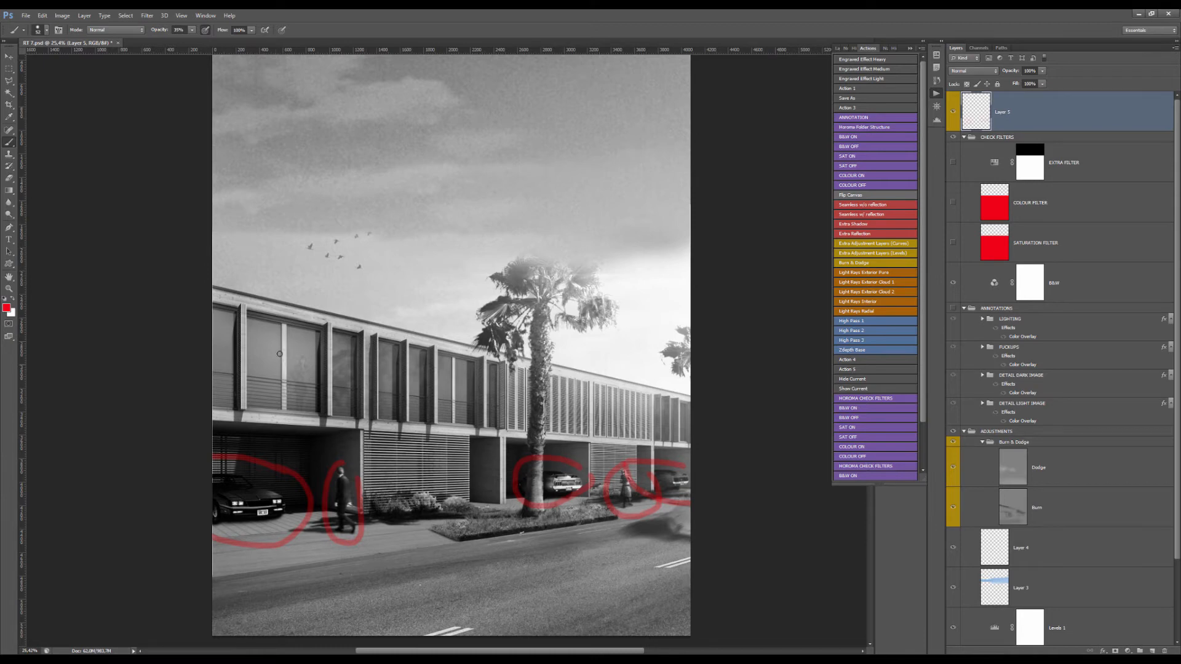
scroll(279, 353, "up", 3)
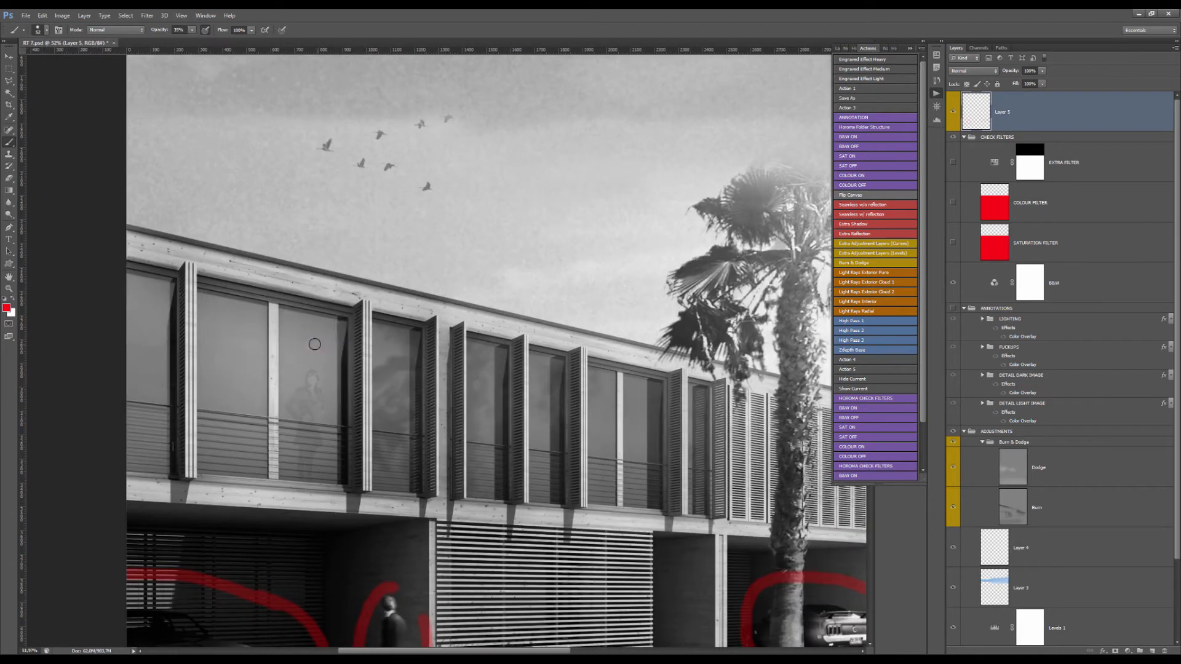
scroll(320, 341, "down", 3)
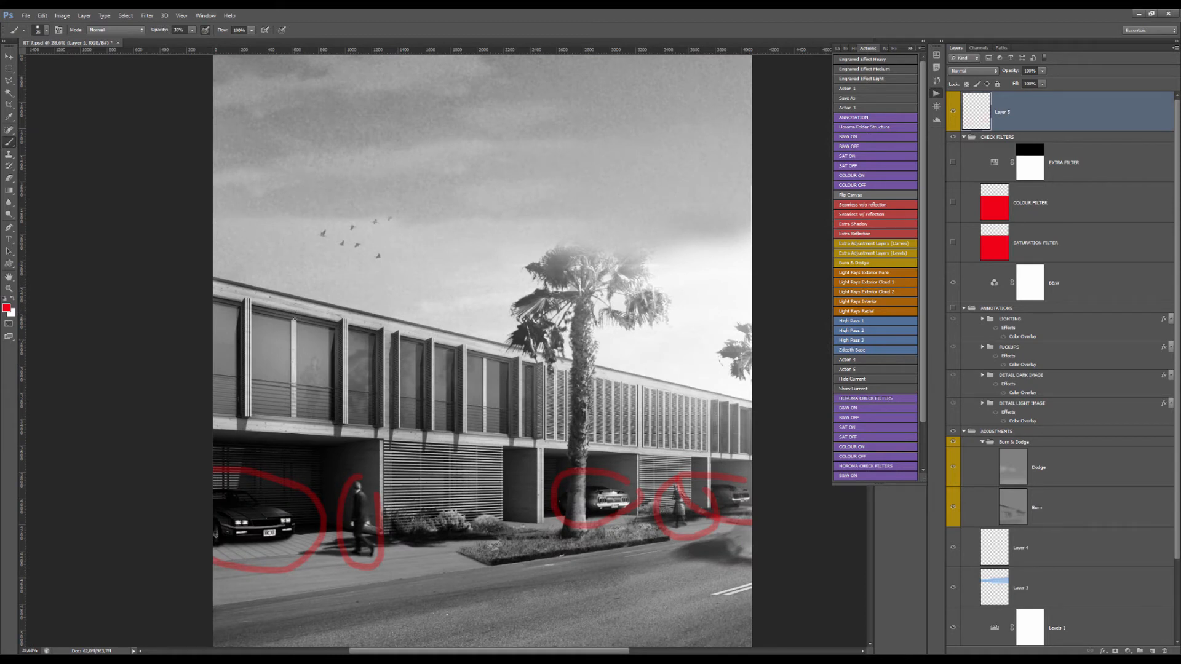
left_click_drag(294, 319, 341, 421)
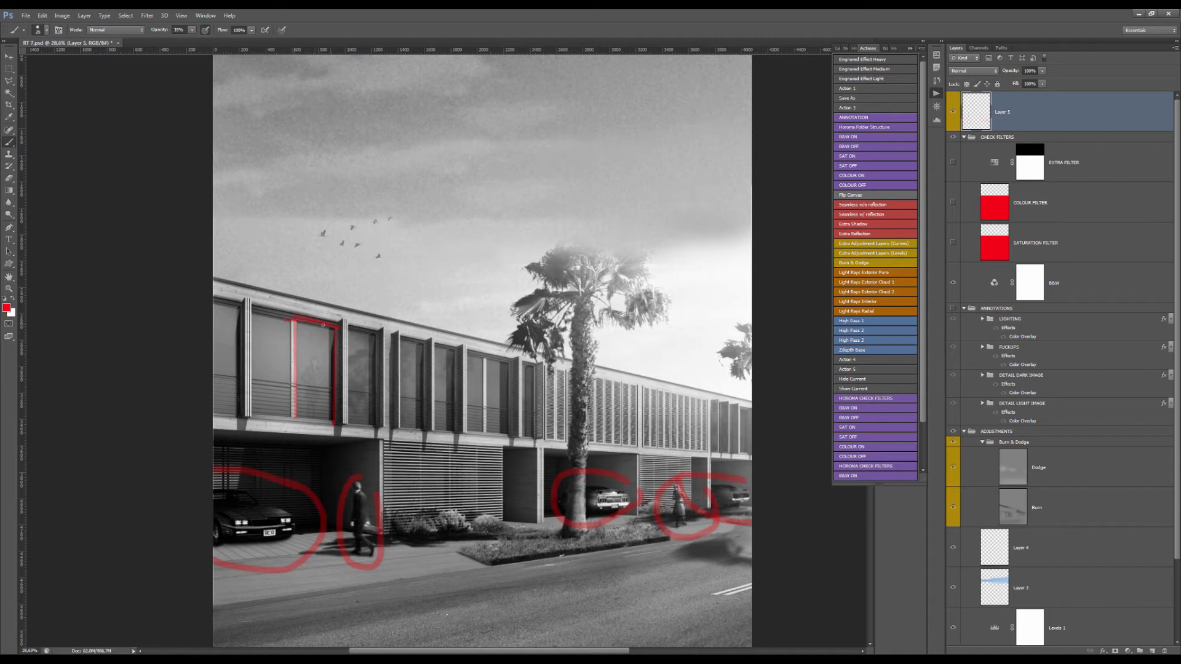
mouse_move(314, 321)
left_mouse_down()
mouse_move(319, 430)
mouse_move(315, 345)
mouse_move(317, 403)
left_mouse_up()
mouse_move(304, 346)
left_mouse_down()
mouse_move(305, 376)
mouse_move(330, 343)
mouse_move(308, 393)
left_mouse_up()
left_click_drag(311, 376, 329, 376)
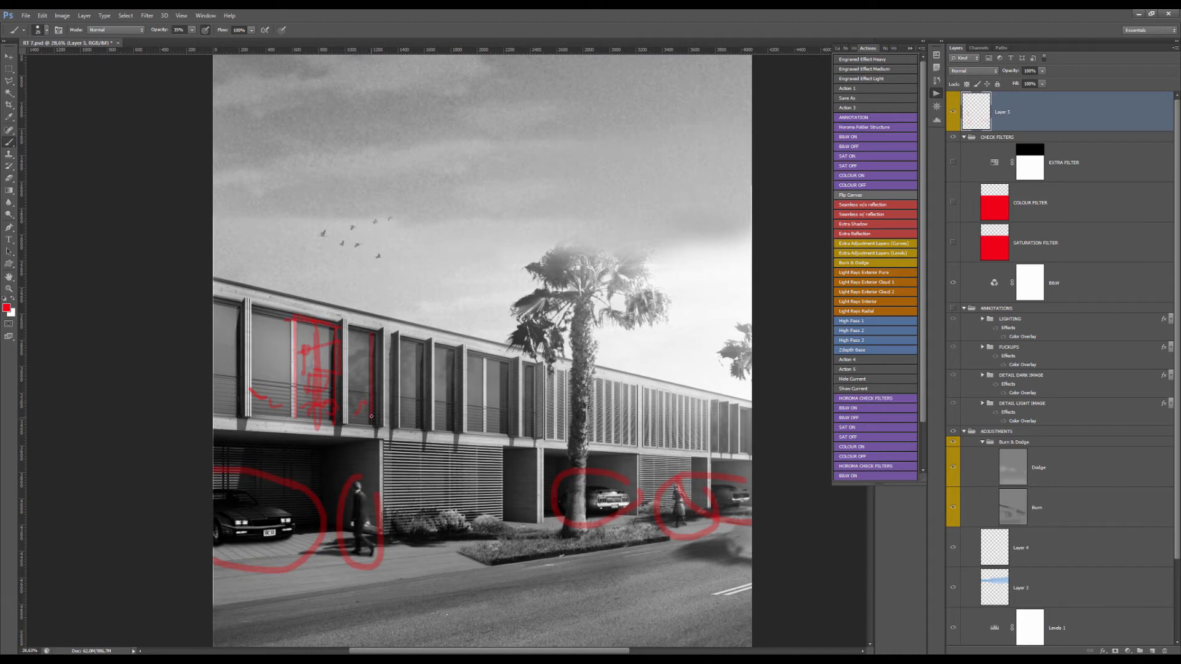
Add more red strokes over the outlined window and draw vertical strokes in the narrower pane next to it
scroll(316, 368, "up", 2)
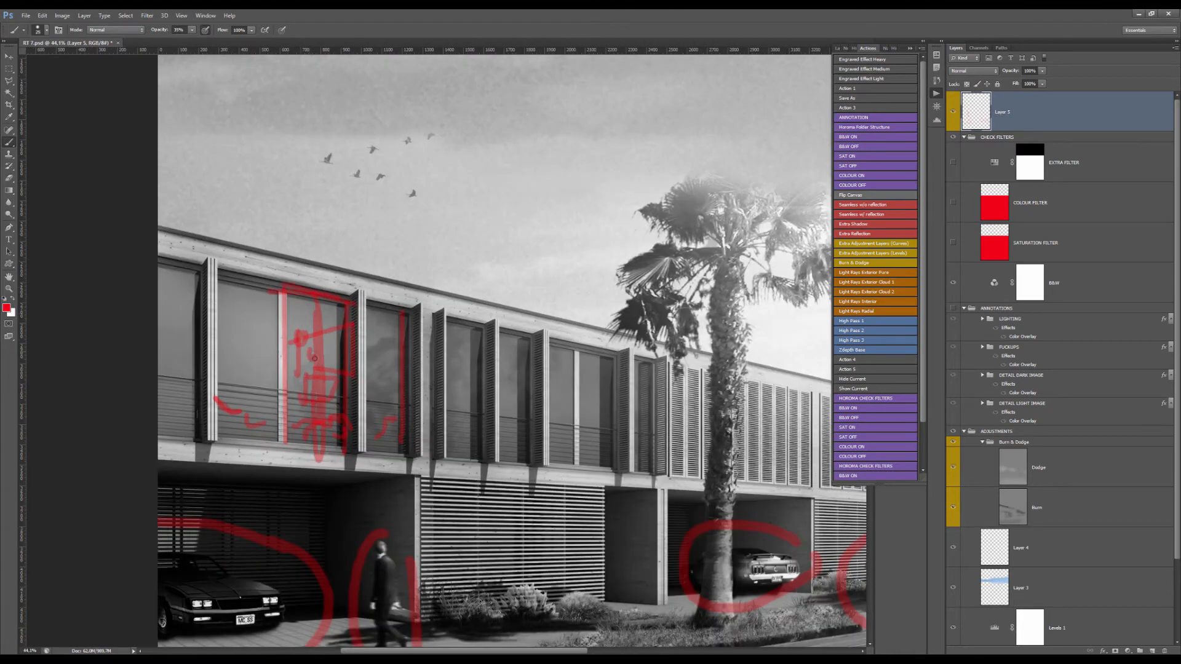
left_click_drag(301, 384, 314, 425)
left_click_drag(322, 303, 315, 437)
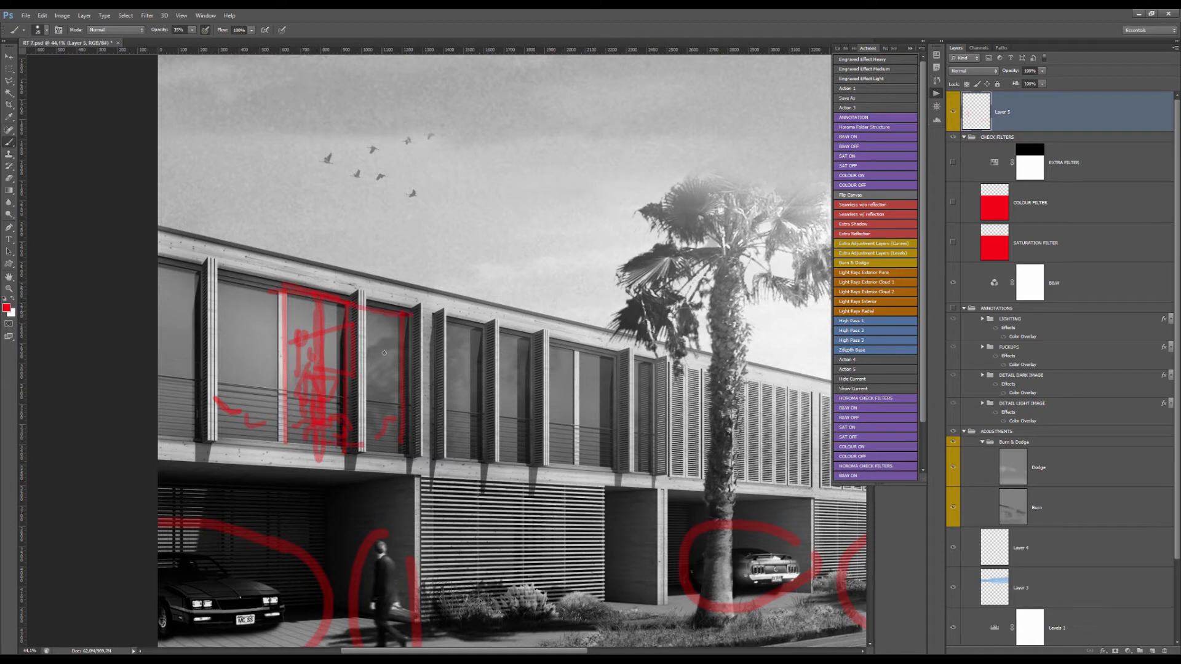
left_click_drag(384, 316, 379, 450)
mouse_move(326, 303)
left_mouse_down()
mouse_move(324, 432)
mouse_move(368, 433)
left_mouse_up()
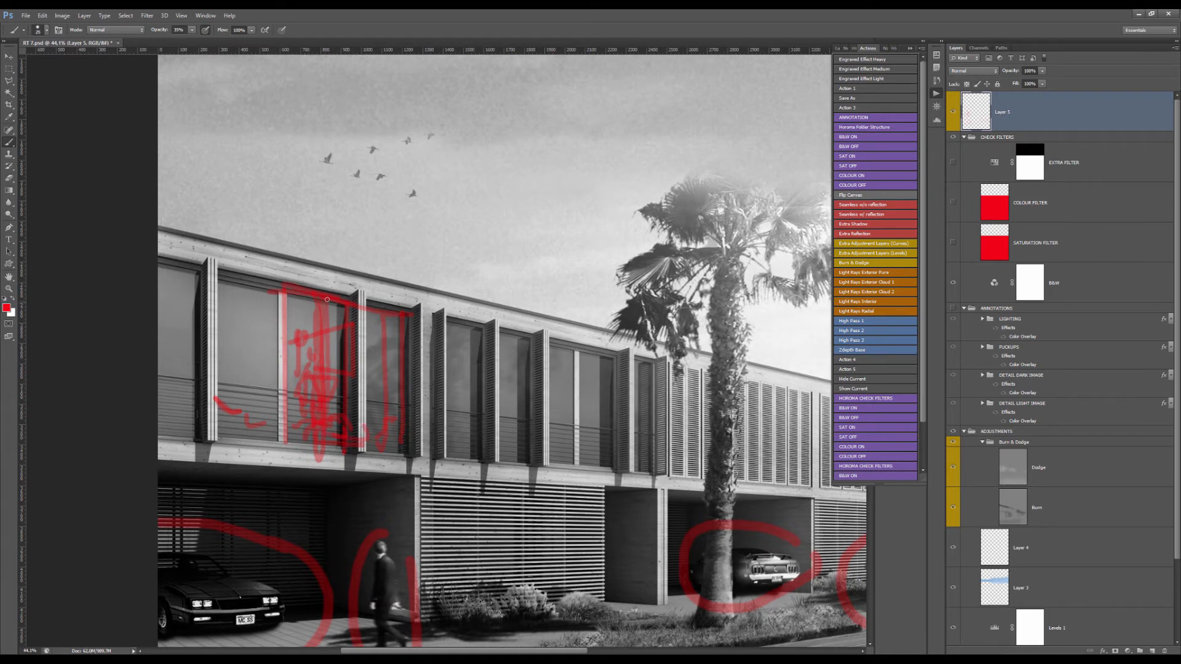
left_click_drag(328, 300, 322, 438)
Sketch a hanging lamp in red inside the plain glass pane beside the marked window
scroll(341, 330, "down", 3)
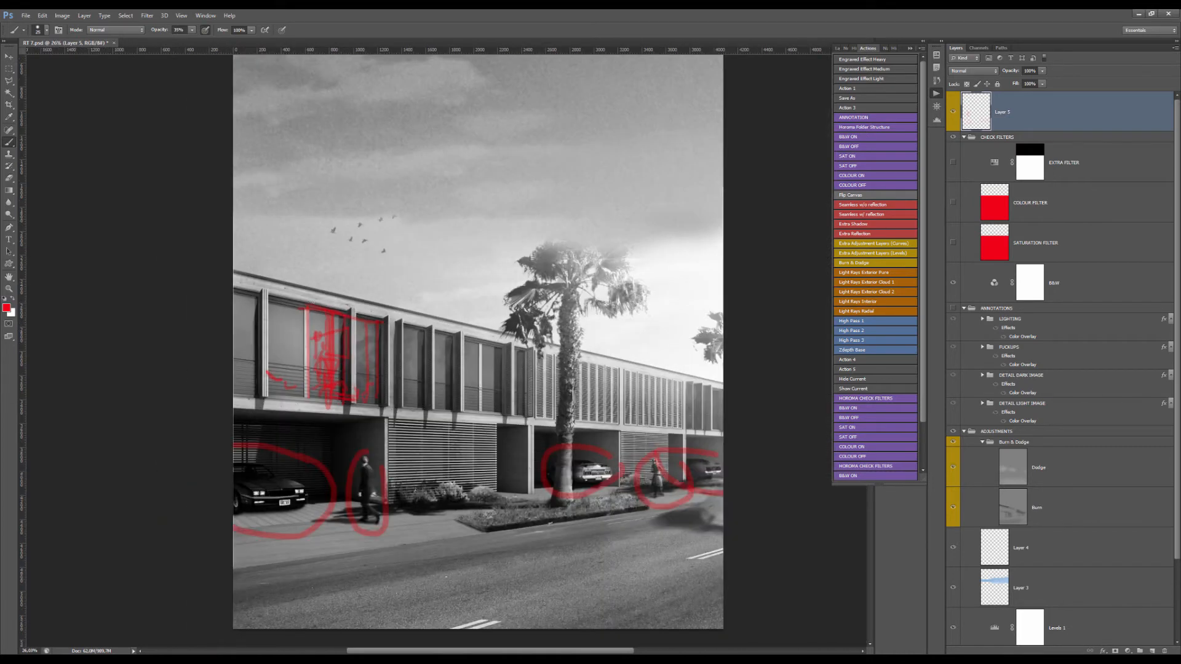
left_click_drag(305, 309, 301, 390)
left_click_drag(269, 339, 287, 338)
scroll(281, 322, "up", 2)
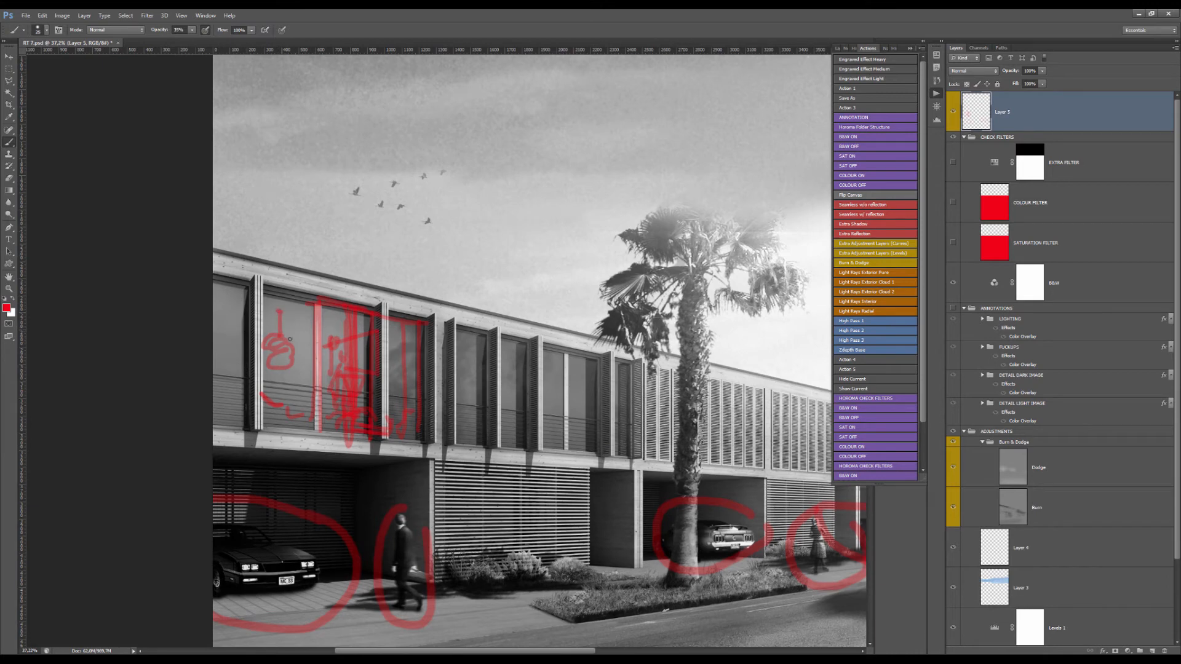
scroll(454, 342, "down", 3)
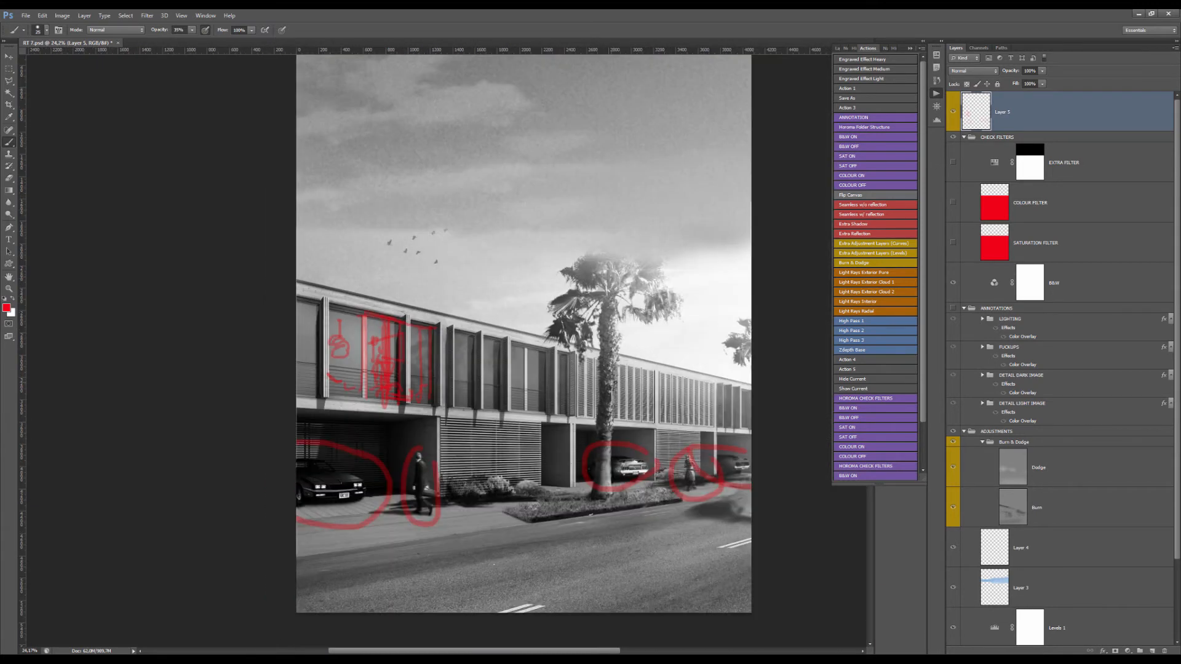
Outline the louvred upper-floor section behind the palm trunk with a red frame
scroll(613, 384, "up", 3)
mouse_move(616, 356)
left_mouse_down()
mouse_move(677, 367)
mouse_move(686, 451)
left_mouse_up()
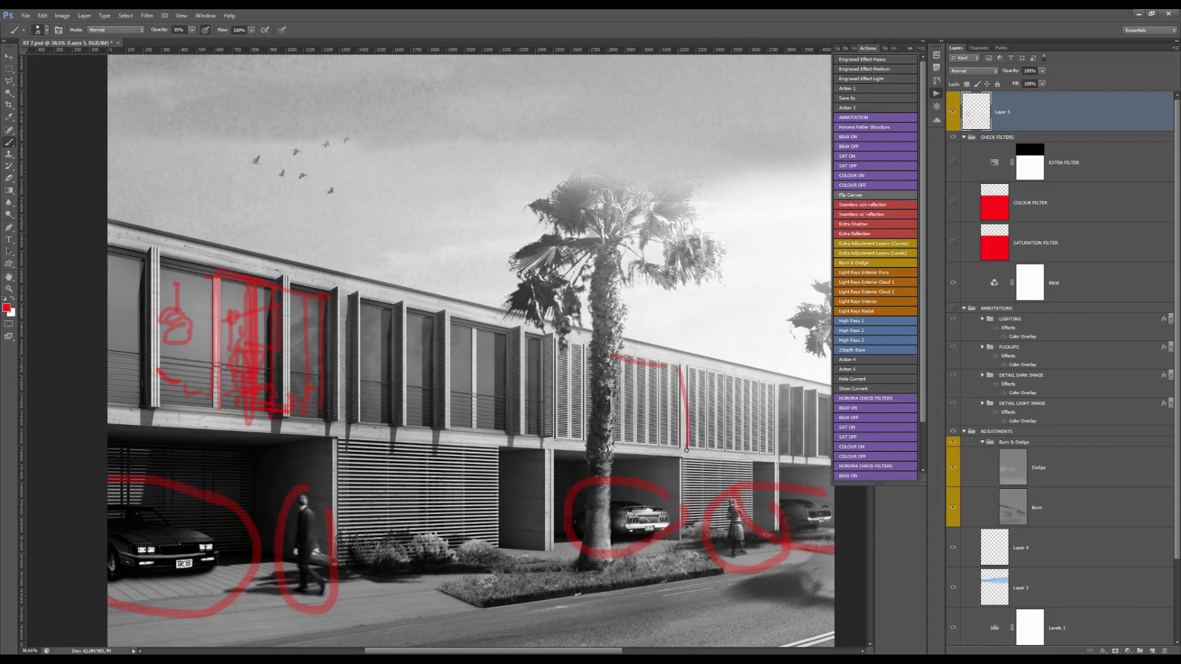
left_click_drag(685, 409, 680, 368)
left_click_drag(556, 437, 675, 448)
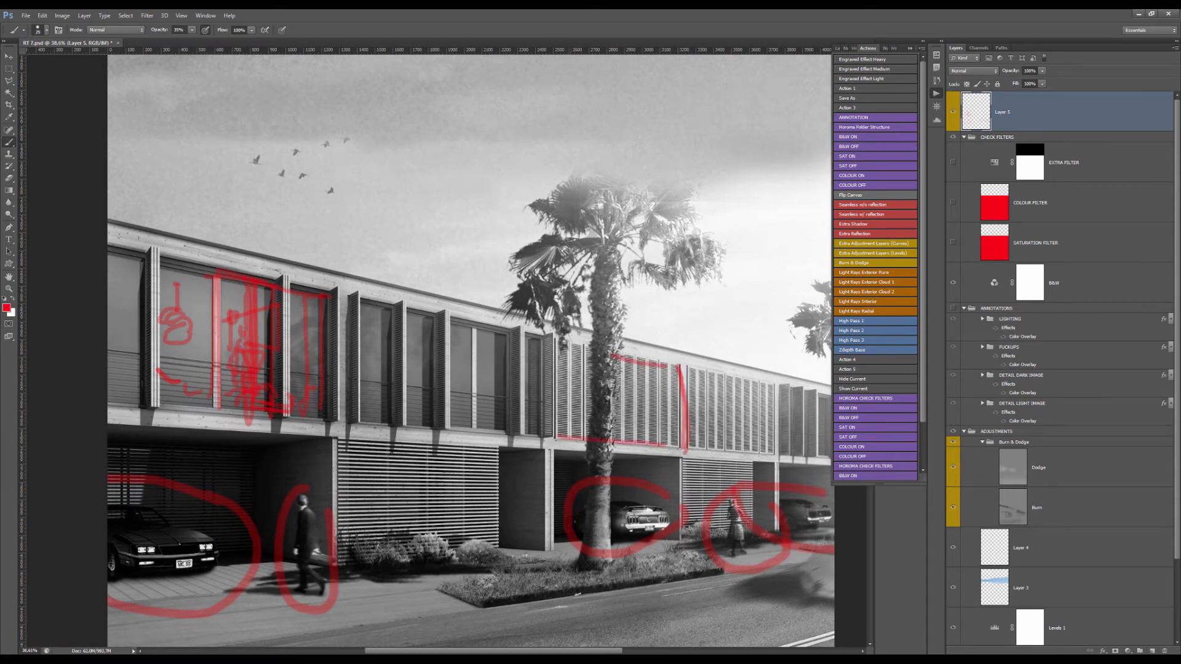
left_click_drag(554, 334, 681, 369)
scroll(516, 357, "down", 2)
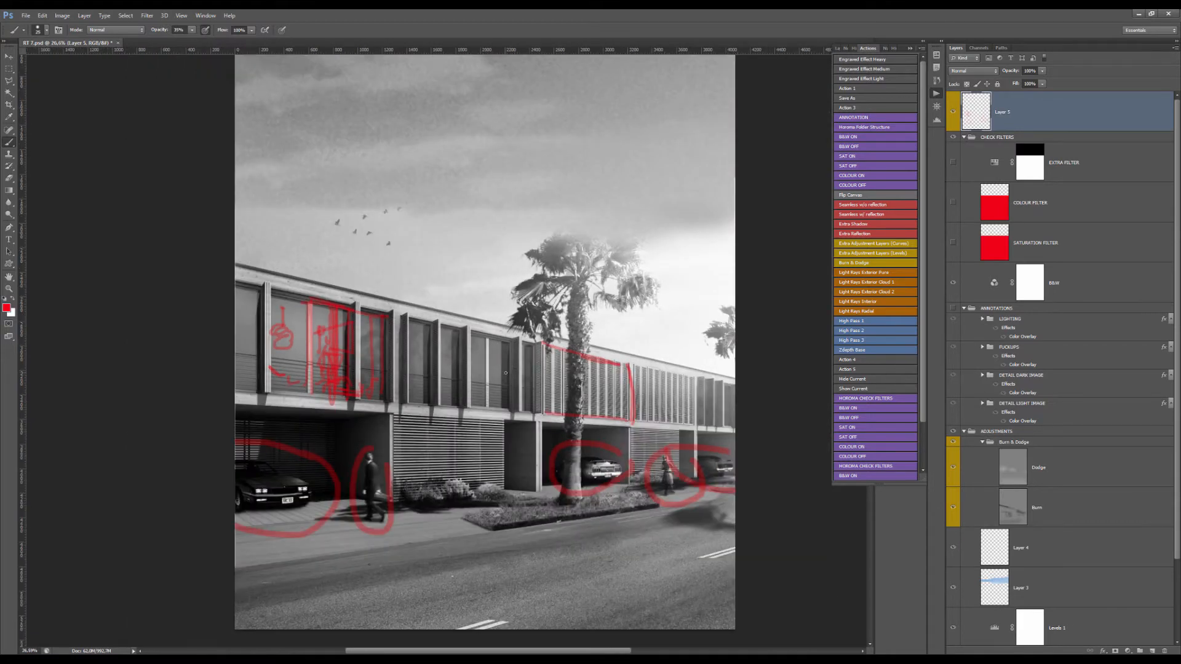
Select the whole canvas, clear all red marks from the annotation layer and examine the facade and street close up
key("ctrl+a")
key("Delete")
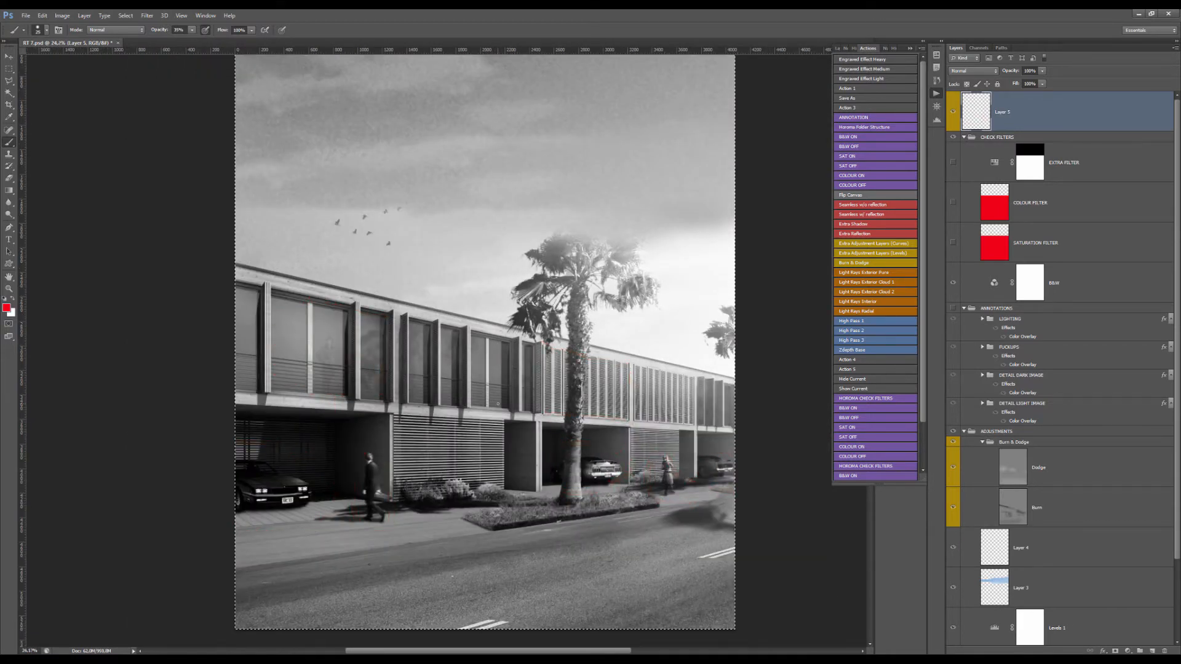
scroll(365, 408, "up", 3)
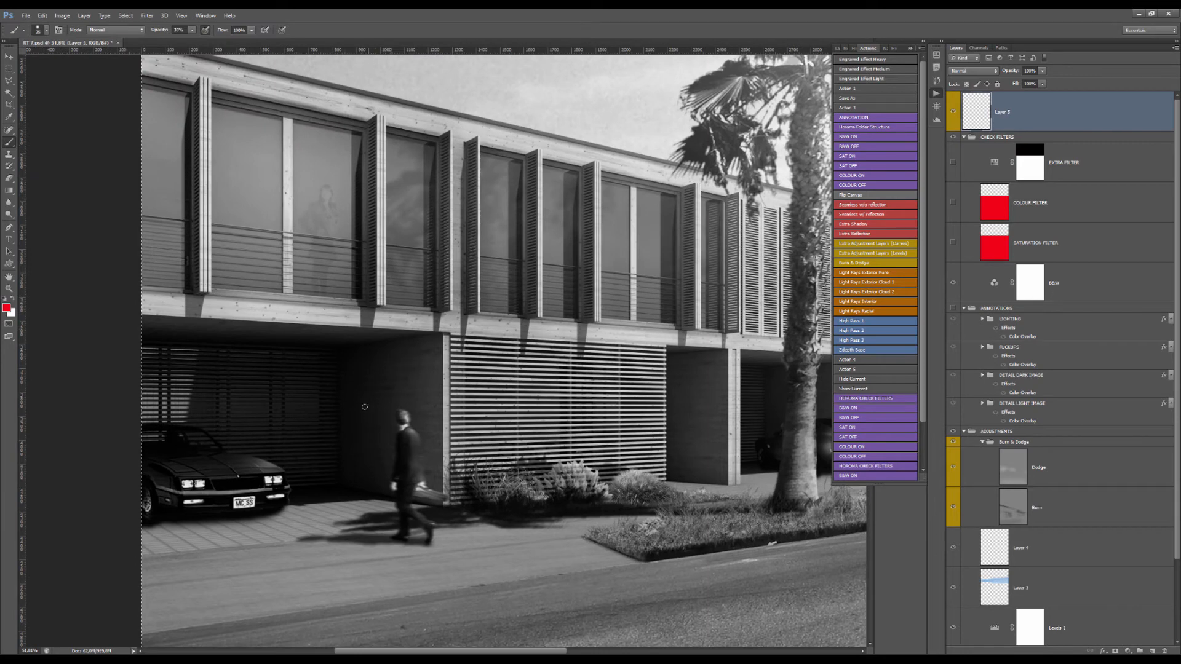
scroll(279, 466, "down", 3)
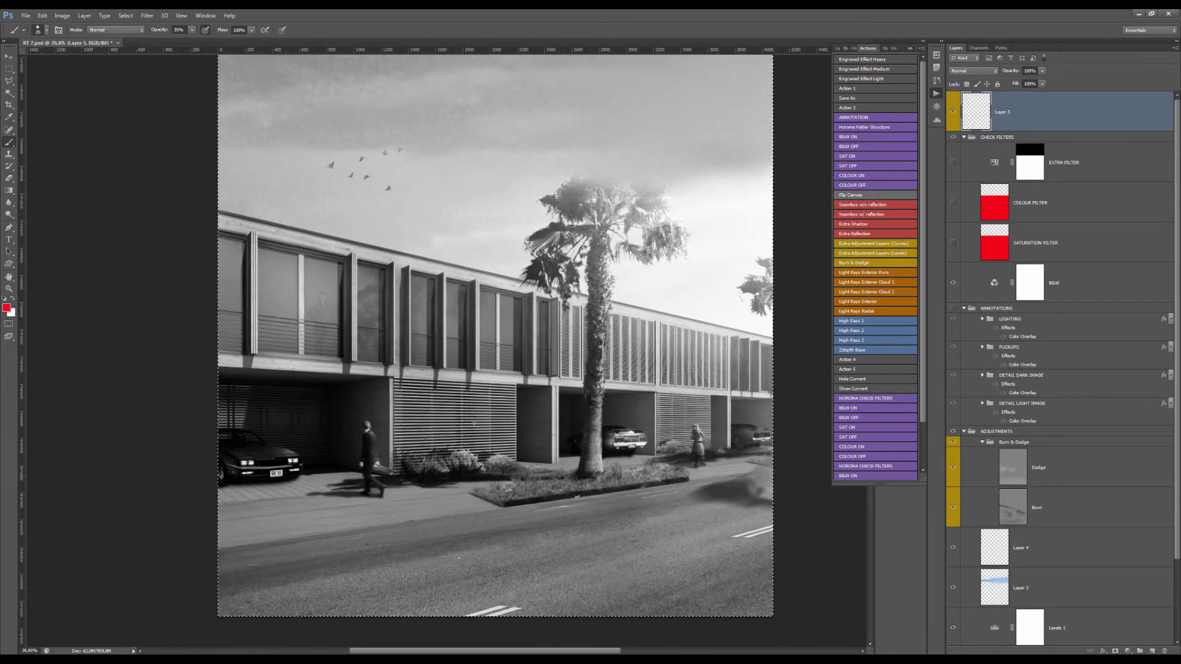
scroll(486, 415, "down", 2)
scroll(372, 481, "up", 4)
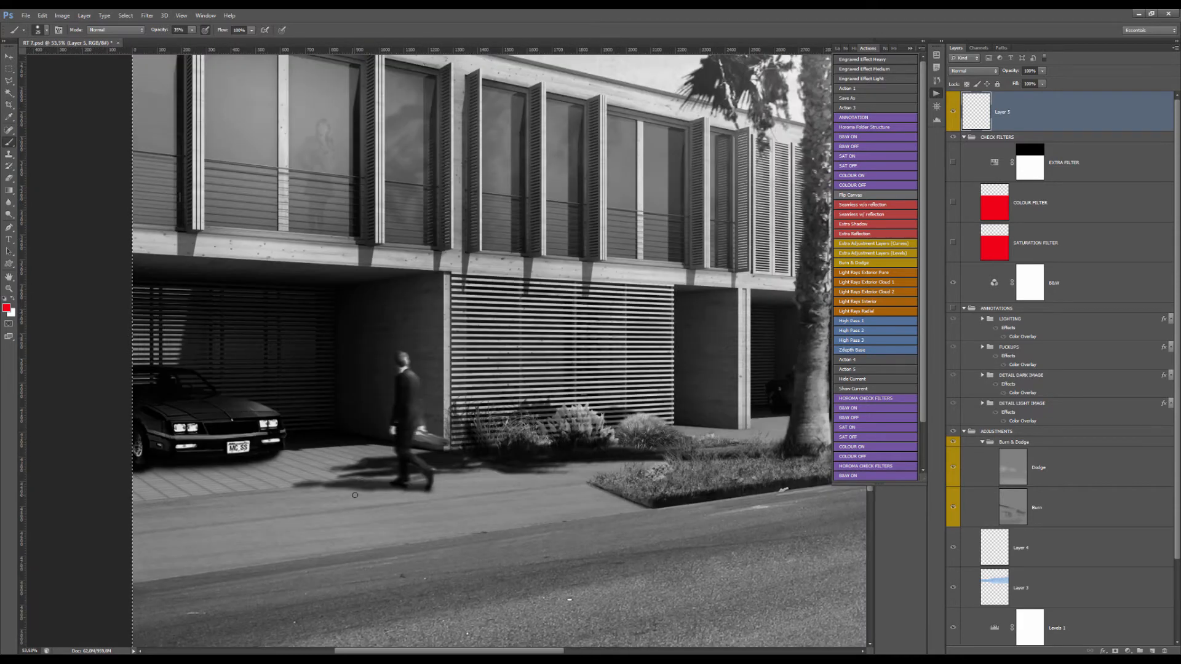
scroll(373, 481, "down", 3)
scroll(556, 419, "up", 3)
scroll(556, 419, "down", 4)
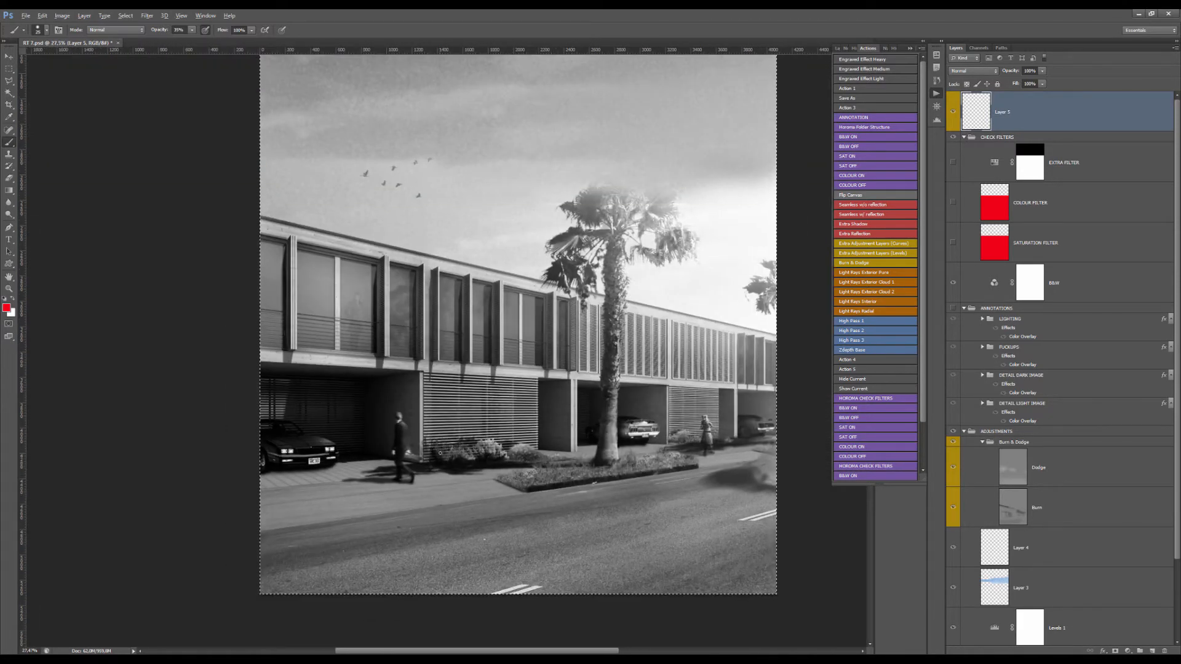
Mark the shrubs in front of the slatted wall with a red dot and clear it again
left_click_drag(439, 449, 454, 454)
key("ctrl+d")
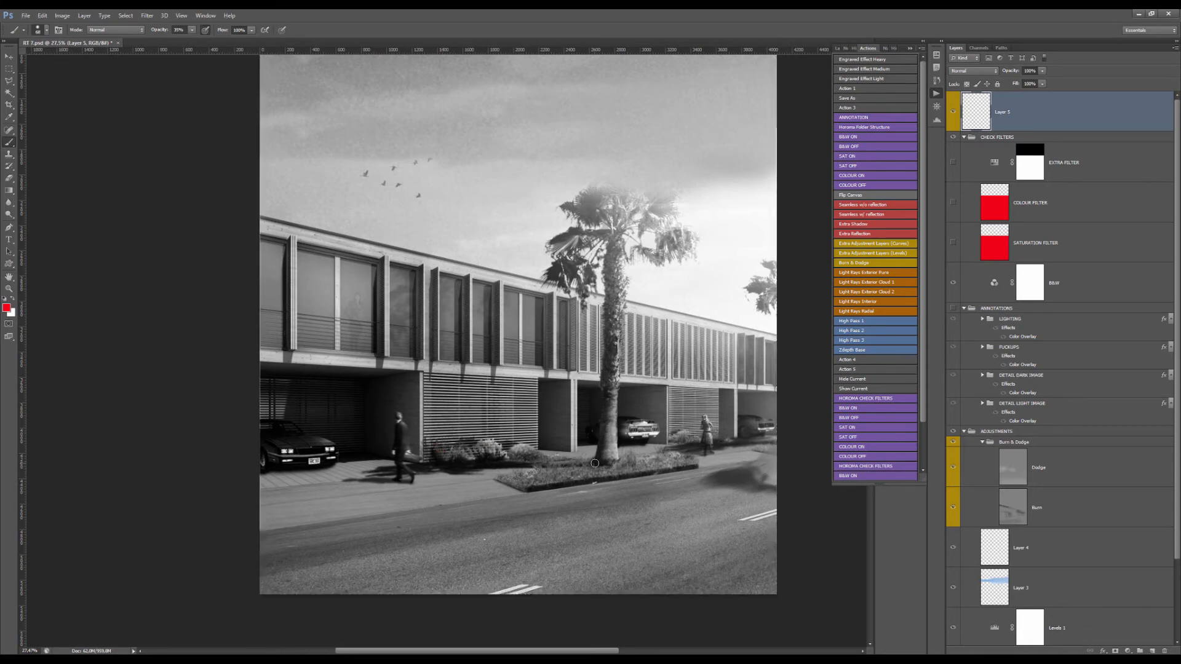
left_click_drag(538, 425, 576, 426)
scroll(411, 466, "up", 4)
left_click(576, 425)
scroll(441, 429, "down", 4)
scroll(614, 423, "up", 2)
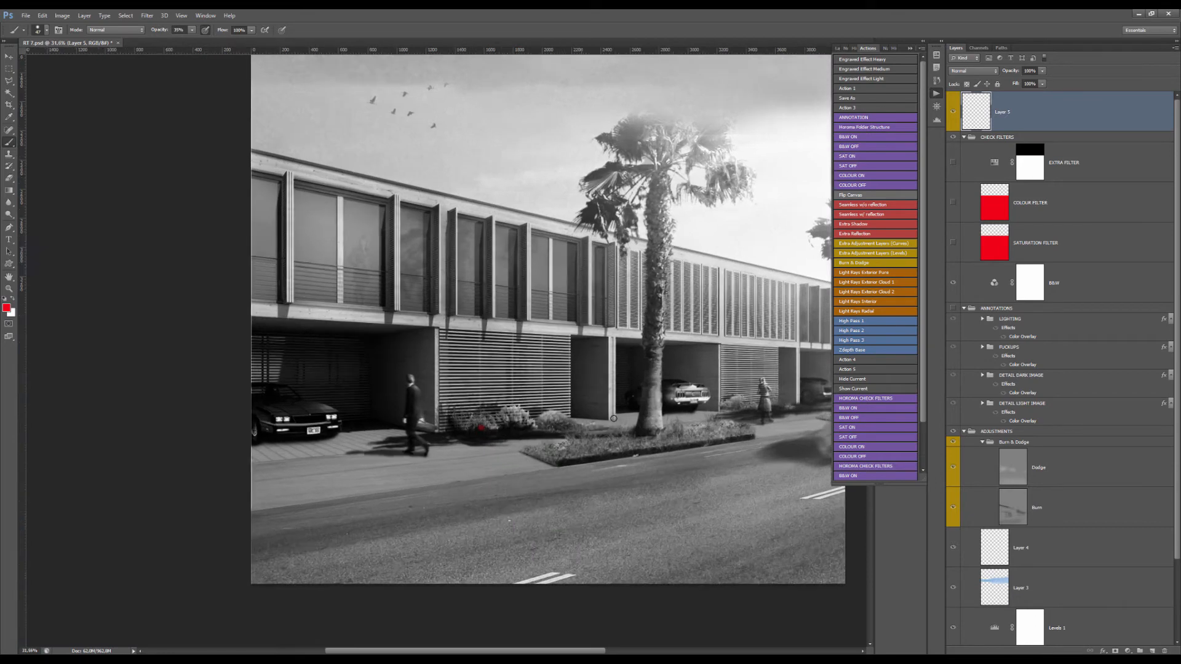
scroll(703, 416, "up", 2)
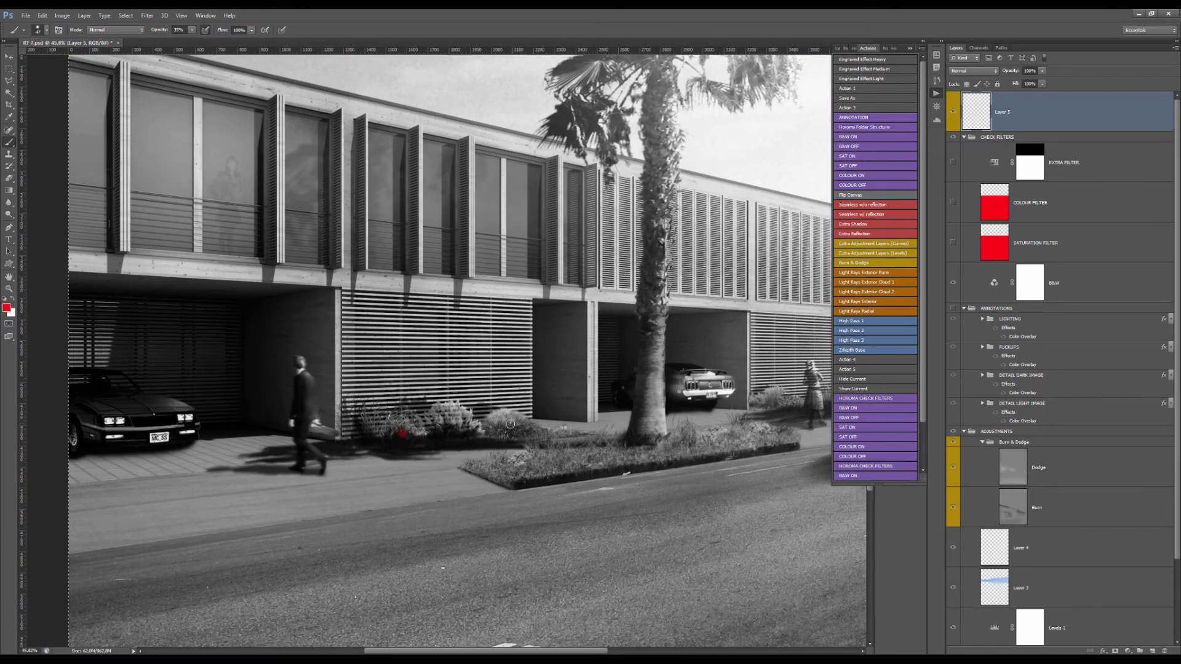
scroll(624, 398, "up", 4)
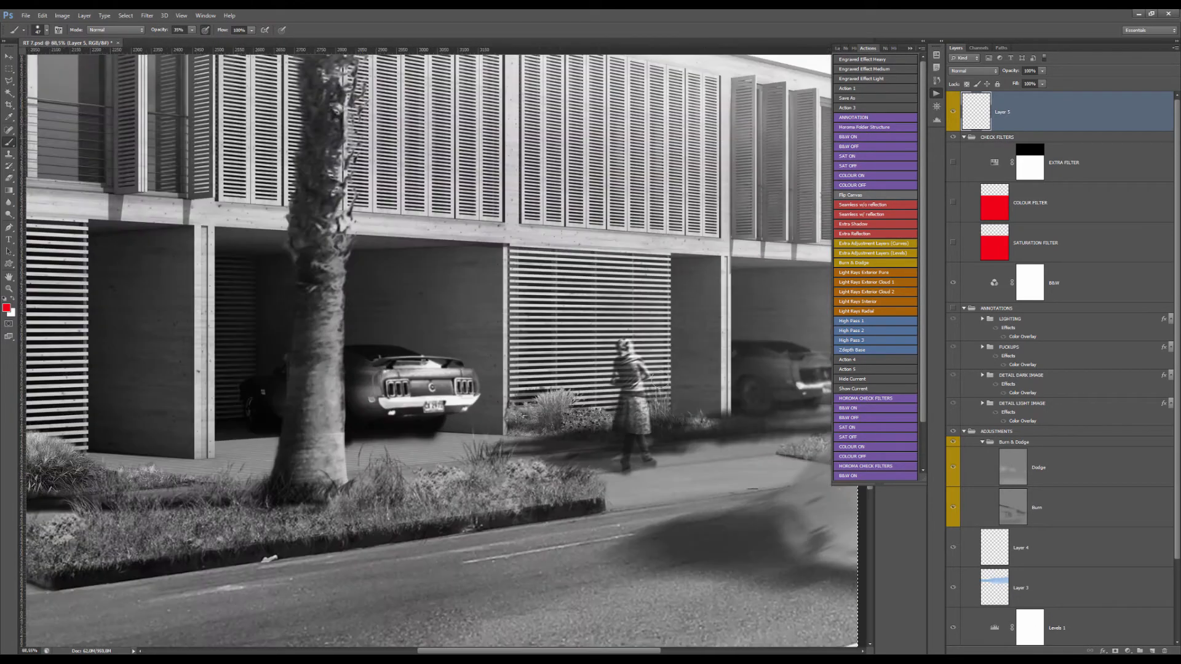
Circle the woman in front of the far slatted wall in red, trace over her figure, then clear the marks and deselect
scroll(662, 393, "up", 1)
mouse_move(677, 340)
left_mouse_down()
mouse_move(548, 363)
mouse_move(699, 473)
mouse_move(536, 326)
mouse_move(575, 474)
mouse_move(684, 313)
mouse_move(665, 313)
mouse_move(662, 363)
mouse_move(591, 307)
mouse_move(581, 484)
mouse_move(697, 315)
mouse_move(631, 371)
left_mouse_up()
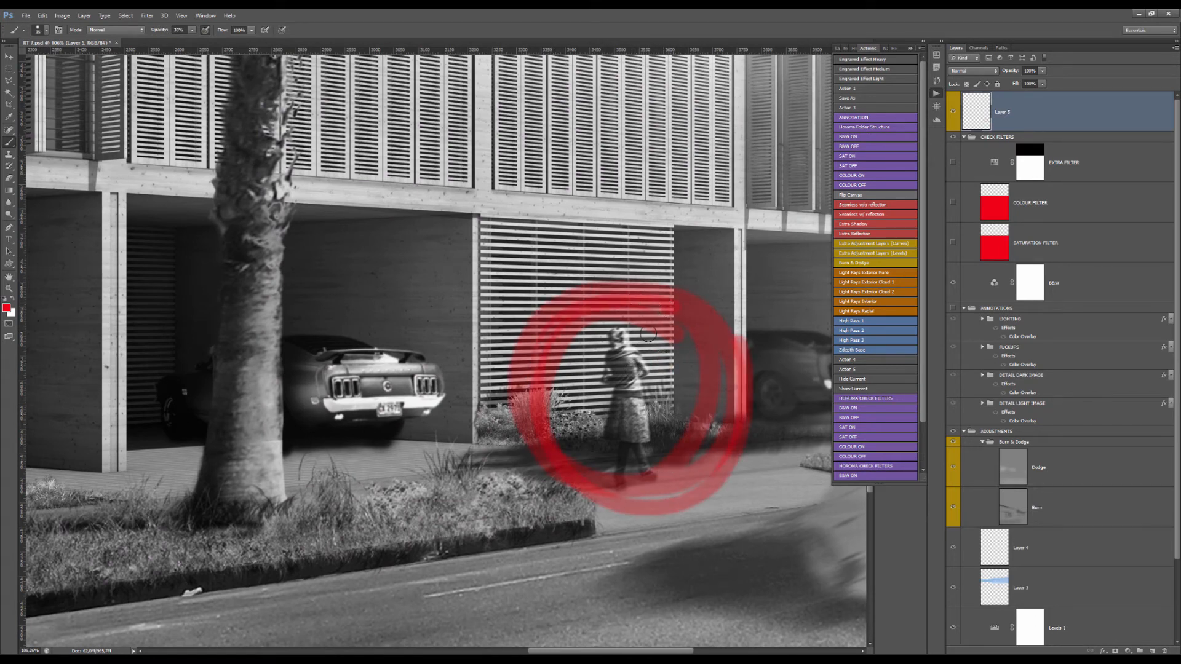
right_click(630, 378, "alt")
mouse_move(606, 365)
left_mouse_down()
mouse_move(639, 365)
mouse_move(616, 328)
mouse_move(609, 391)
mouse_move(626, 413)
mouse_move(623, 491)
mouse_move(633, 432)
mouse_move(624, 336)
left_mouse_up()
scroll(625, 337, "down", 5)
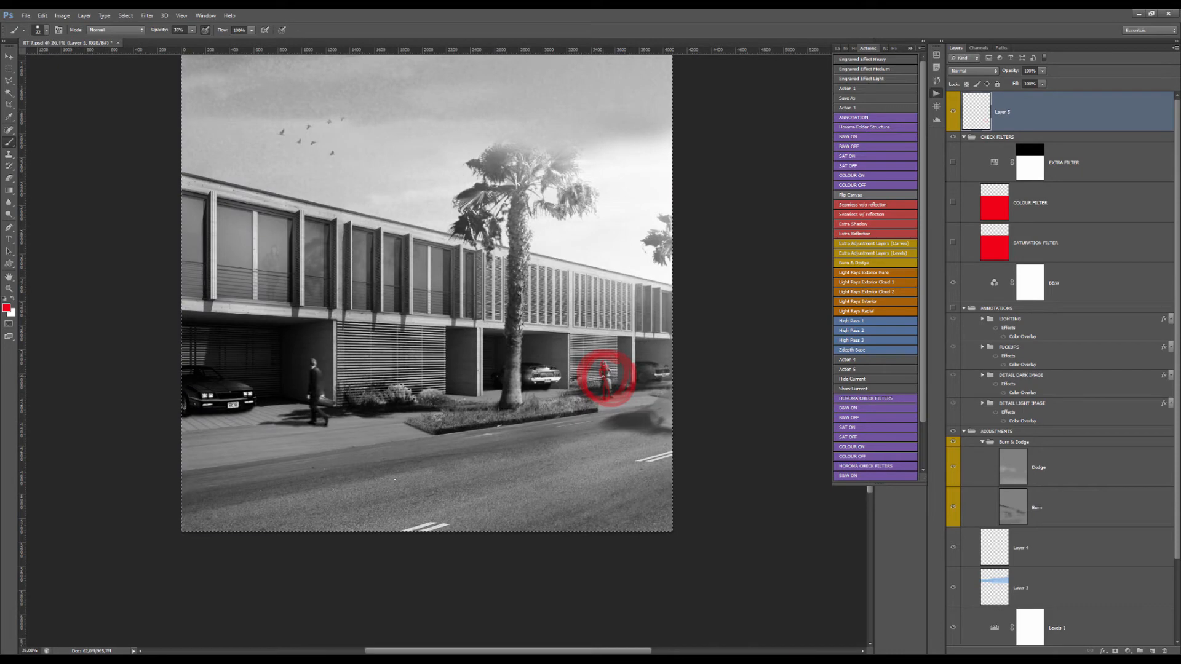
key("Delete")
key("ctrl+d")
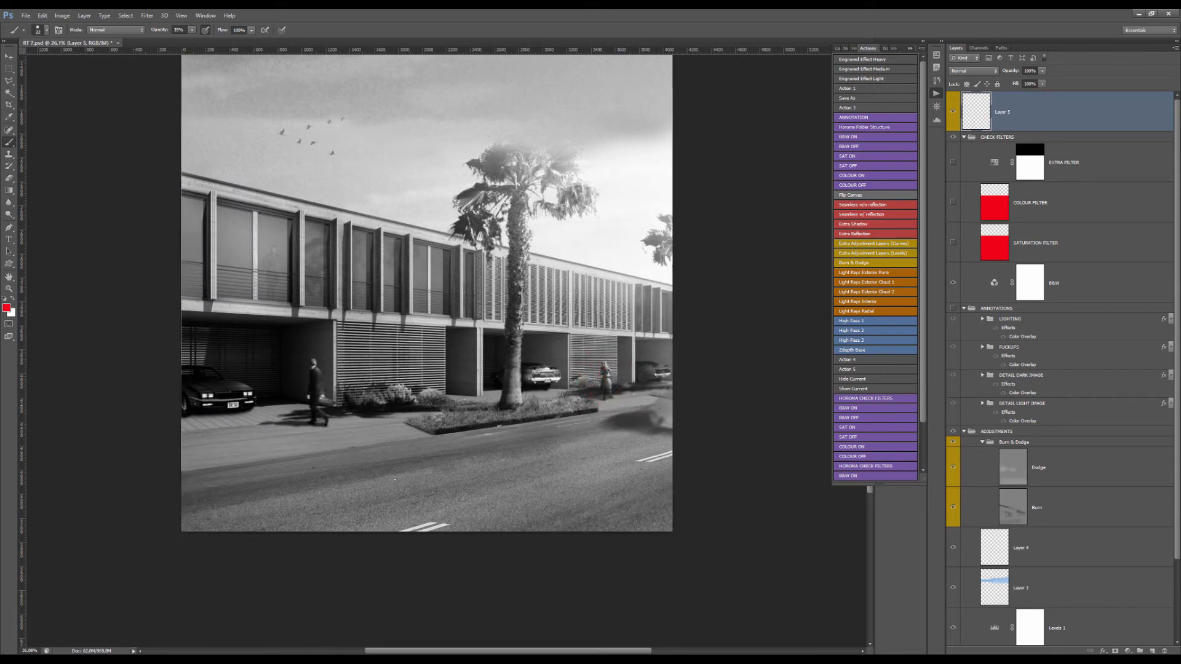
Outline in red the blurred patch beside the dark road shadow at the image's edge and check it in the overview
scroll(661, 394, "up", 4)
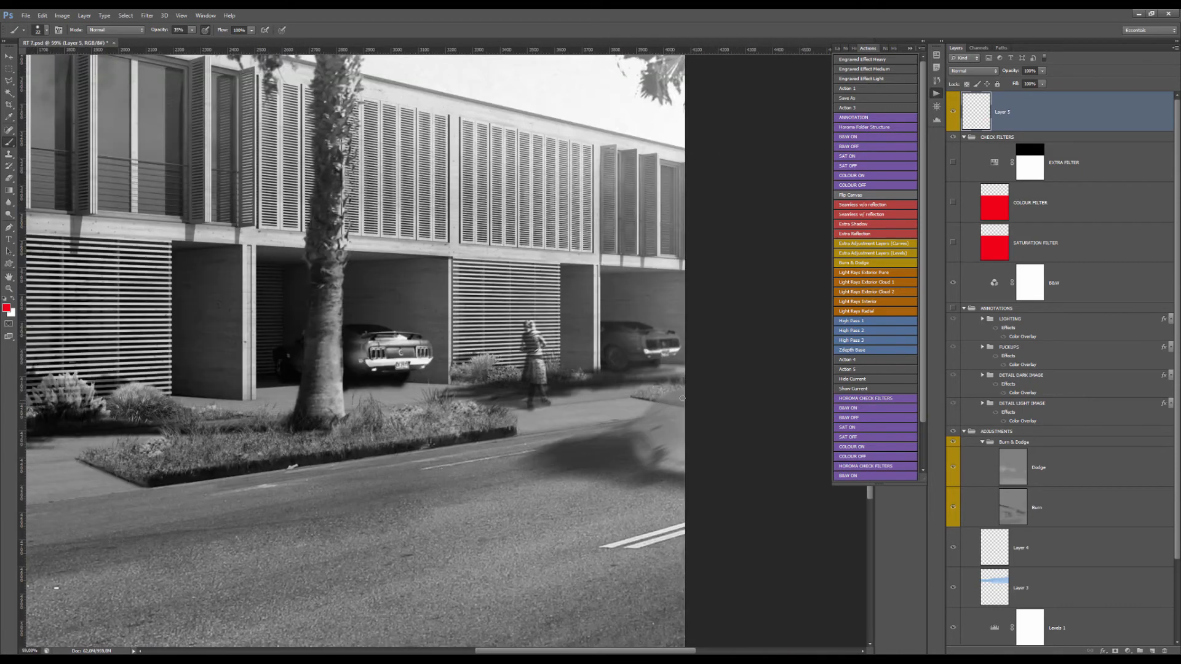
mouse_move(677, 389)
left_mouse_down()
mouse_move(648, 423)
mouse_move(634, 451)
left_mouse_up()
mouse_move(682, 388)
left_mouse_down()
mouse_move(648, 437)
mouse_move(668, 477)
left_mouse_up()
scroll(702, 378, "down", 3)
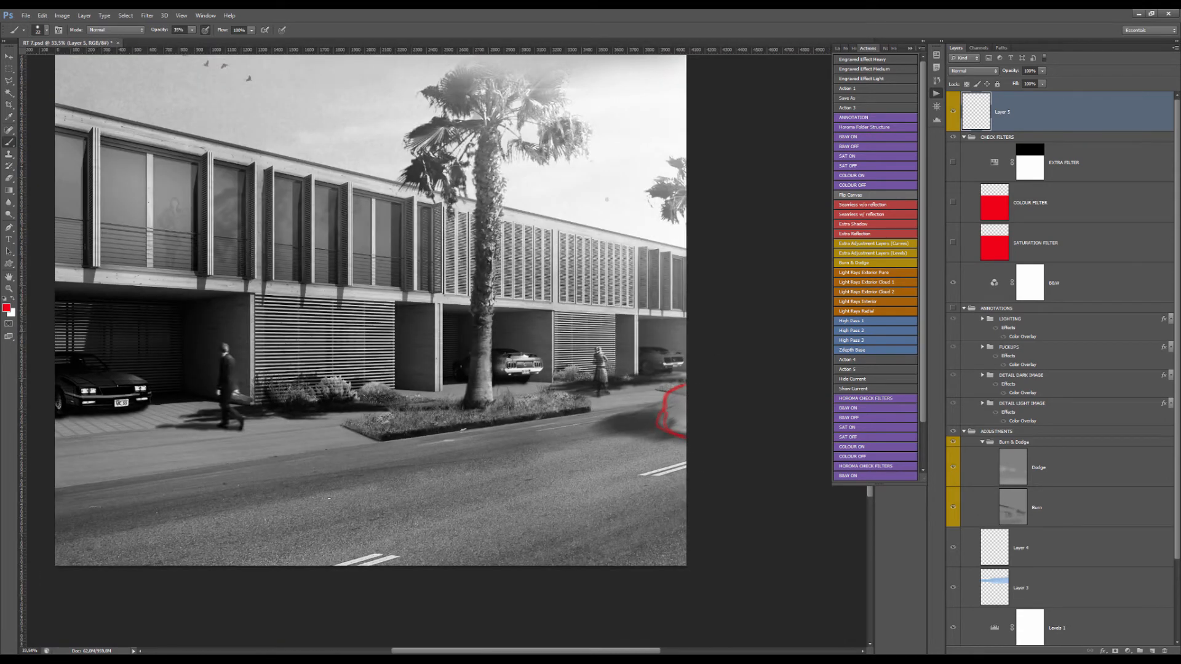
scroll(605, 246, "down", 3)
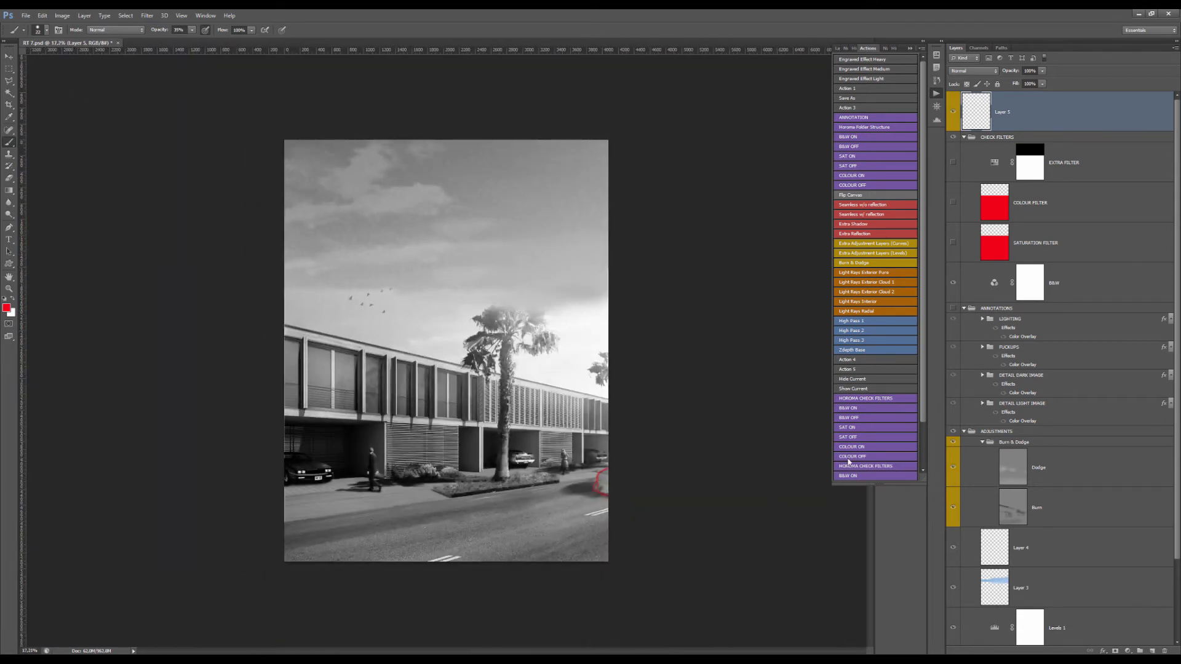
scroll(622, 494, "up", 6)
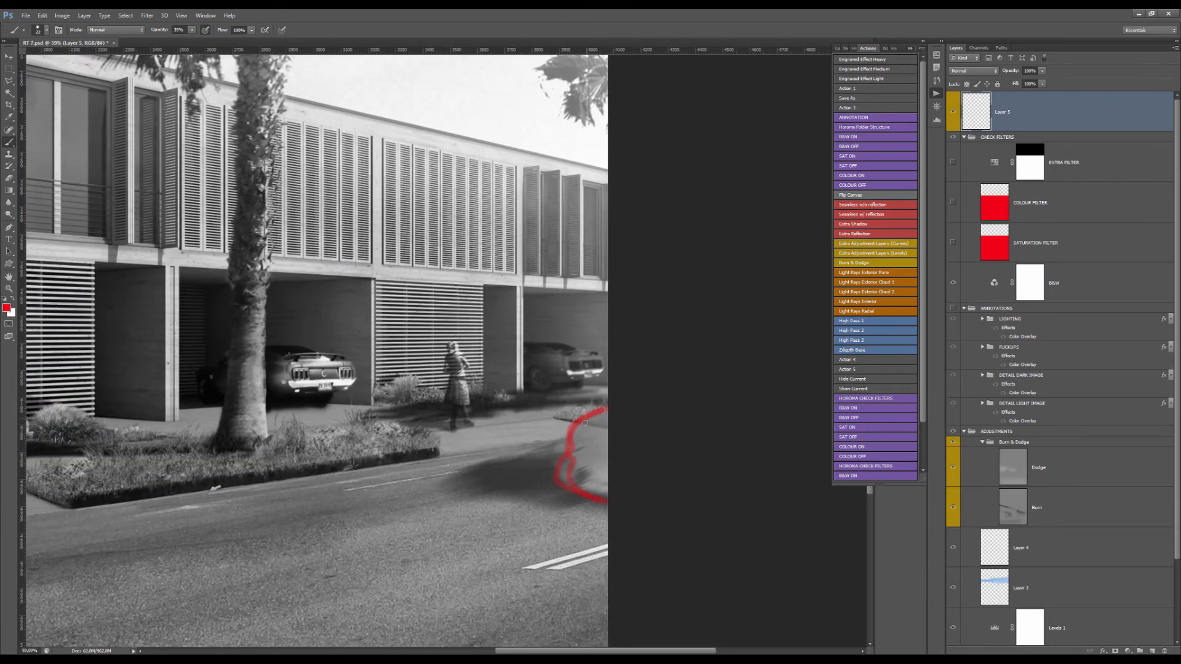
scroll(584, 422, "down", 4)
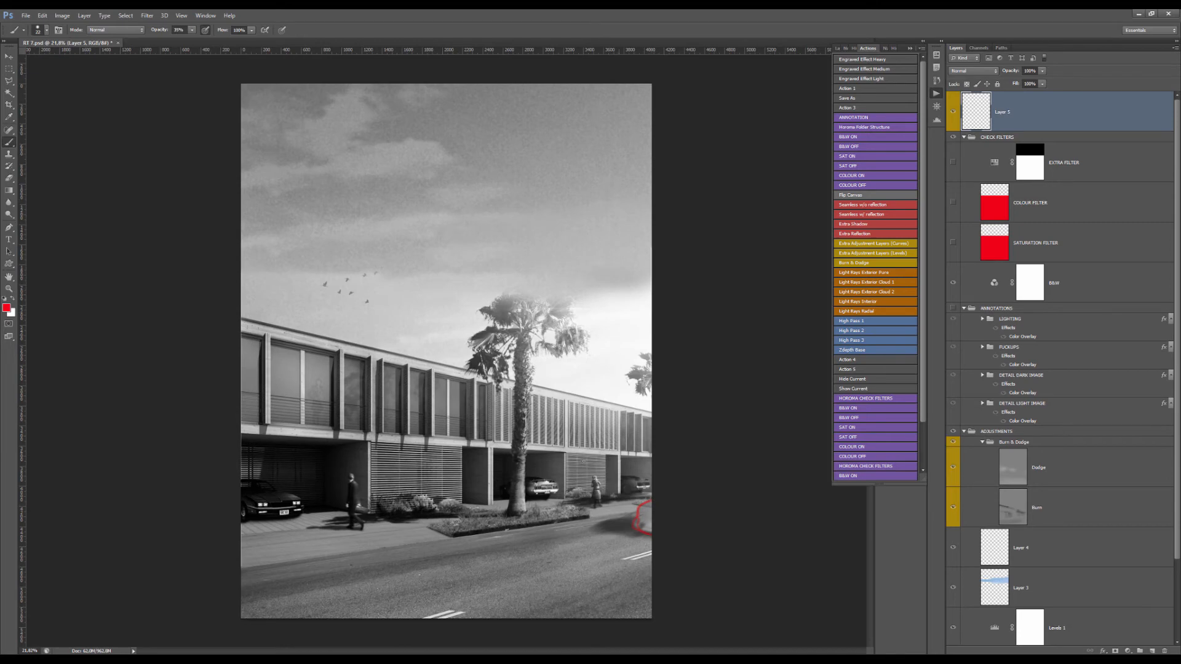
Examine the parked car, the walking man and the facade shutters with their cast shadows close up and in the overview
scroll(374, 507, "up", 5)
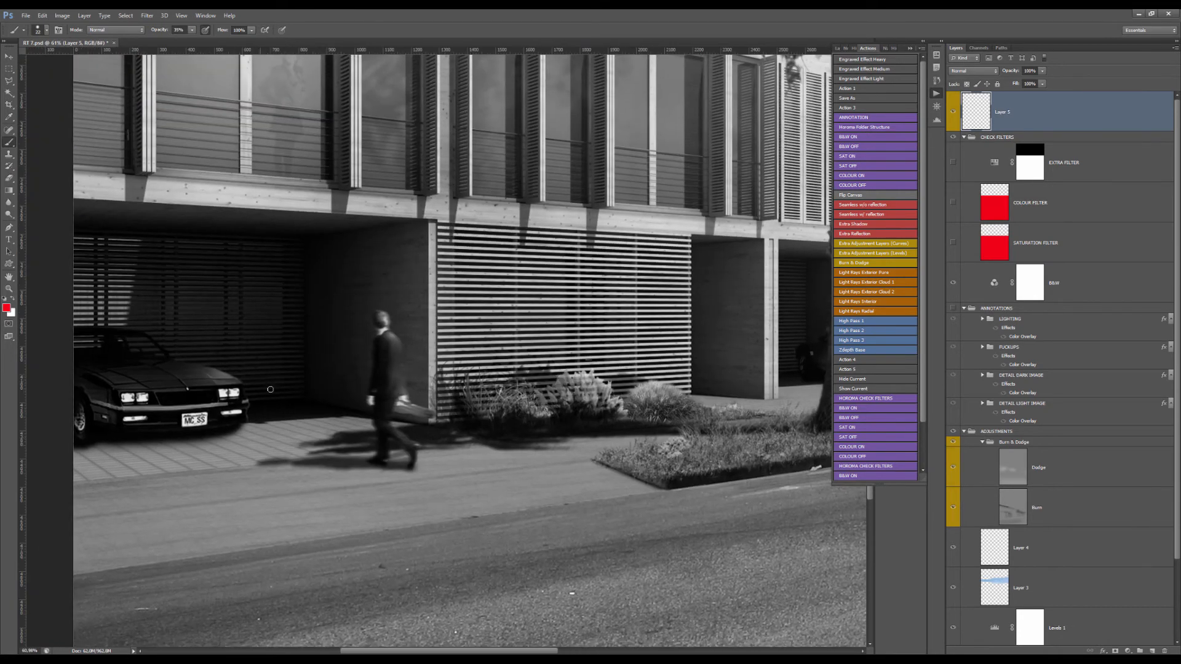
scroll(354, 220, "down", 3)
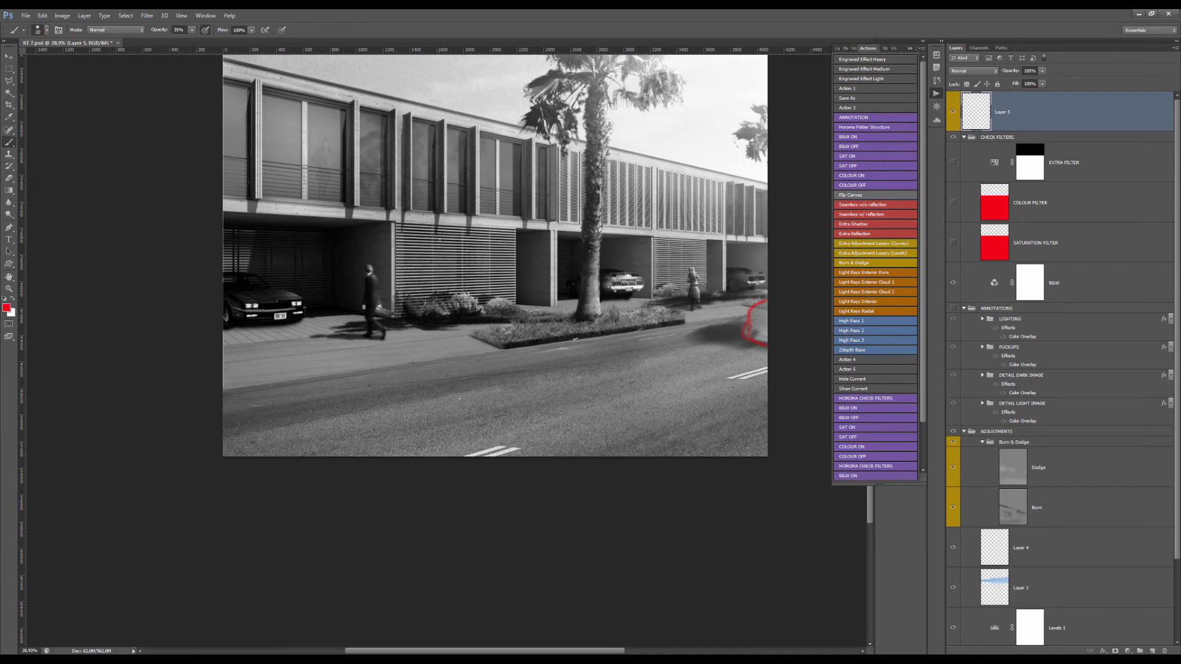
scroll(435, 332, "up", 5)
scroll(365, 333, "down", 3)
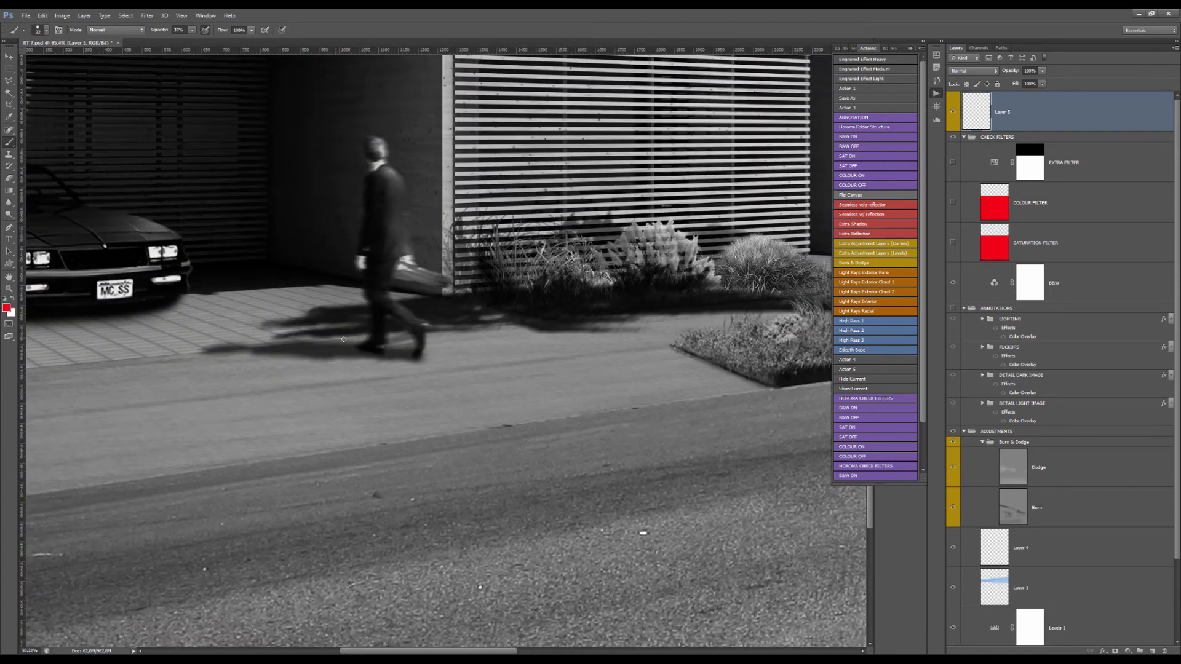
scroll(365, 333, "down", 1)
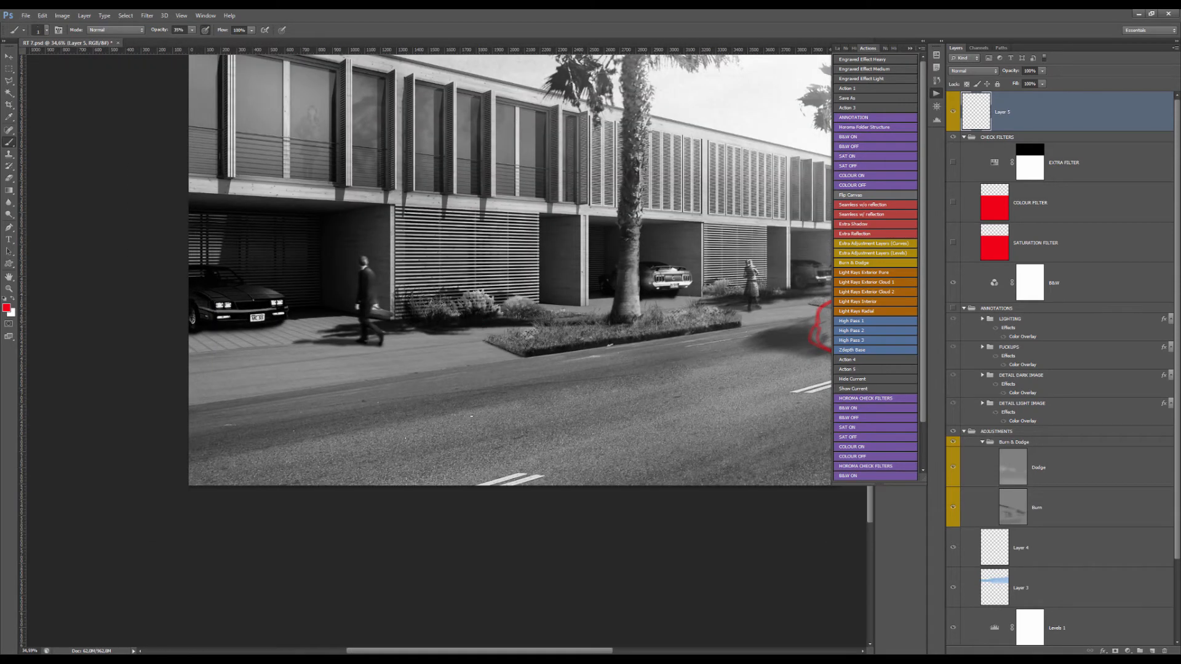
scroll(482, 325, "down", 1)
scroll(338, 162, "up", 5)
scroll(338, 162, "up", 2)
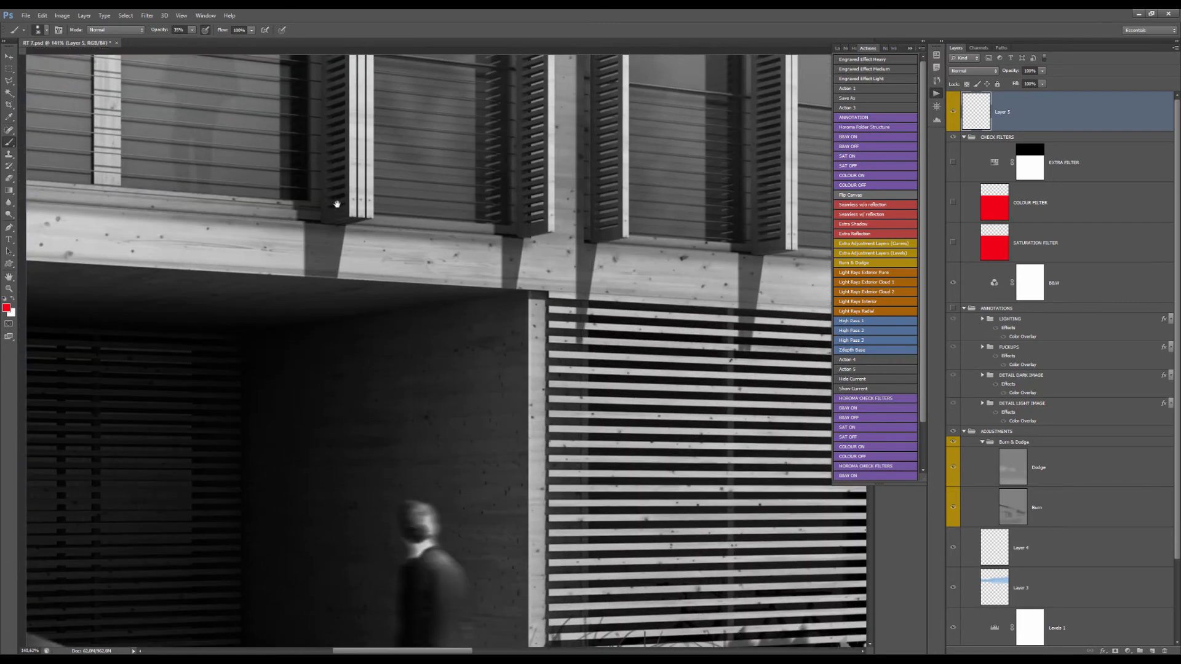
left_click_drag(337, 288, 335, 279)
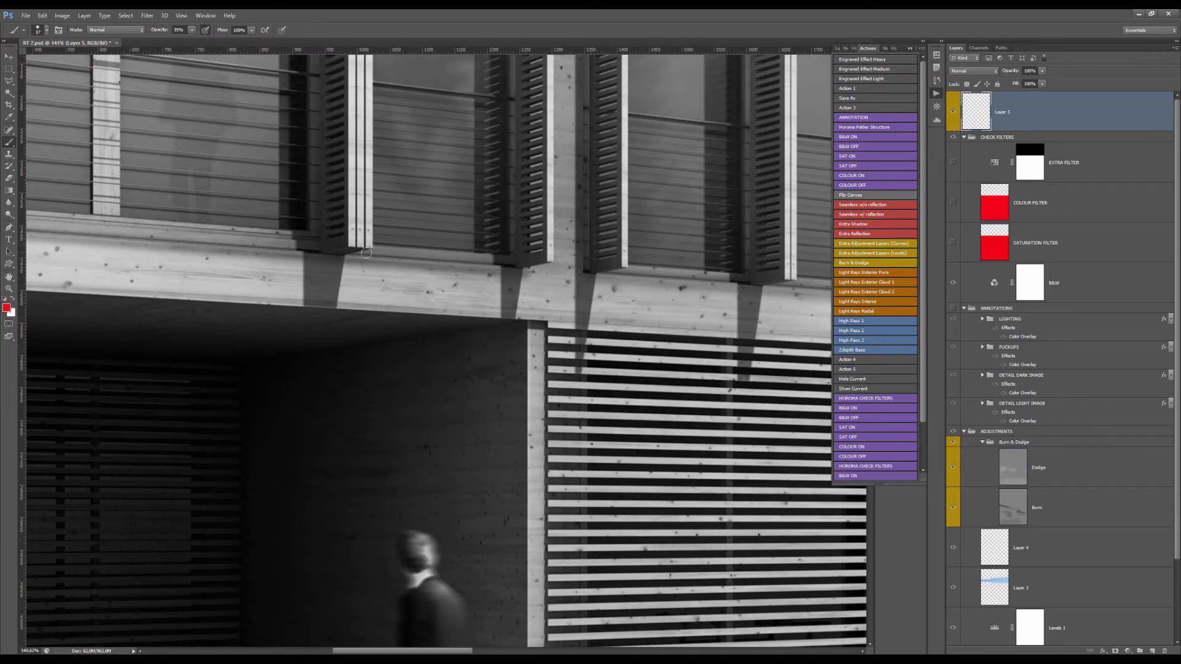
scroll(339, 402, "down", 4)
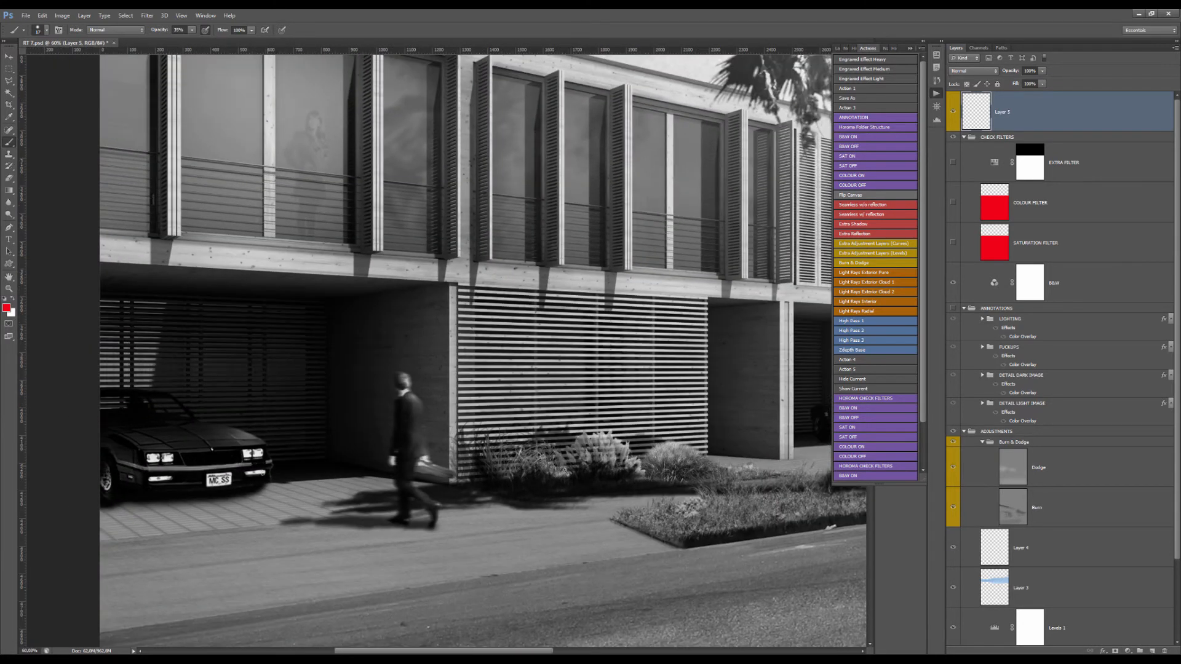
Mark in red the underside of the black car's bumper, the paving in front of it and the shadow below the facade shutter
scroll(339, 402, "up", 1)
scroll(340, 401, "up", 2)
left_click_drag(401, 443, 437, 306)
scroll(268, 400, "up", 3)
left_click_drag(268, 400, 377, 386)
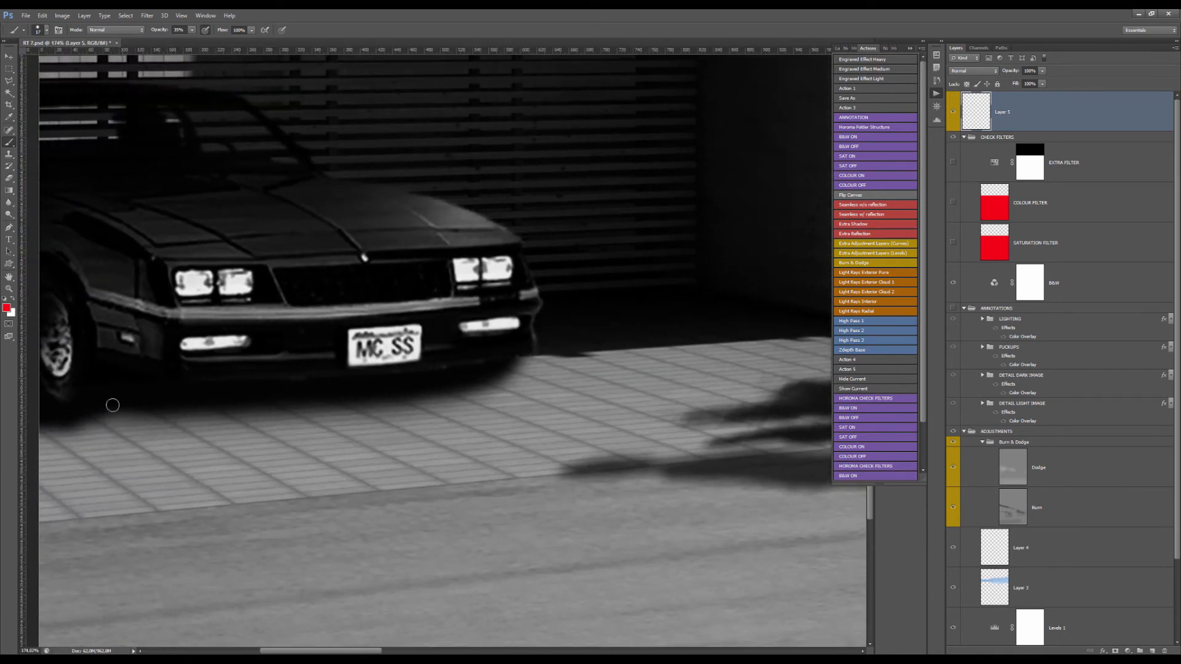
mouse_move(378, 366)
left_mouse_down()
mouse_move(502, 355)
mouse_move(384, 366)
mouse_move(513, 346)
left_mouse_up()
mouse_move(388, 411)
left_mouse_down()
mouse_move(420, 400)
mouse_move(411, 531)
left_mouse_up()
right_click(424, 401, "alt")
scroll(420, 400, "down", 6)
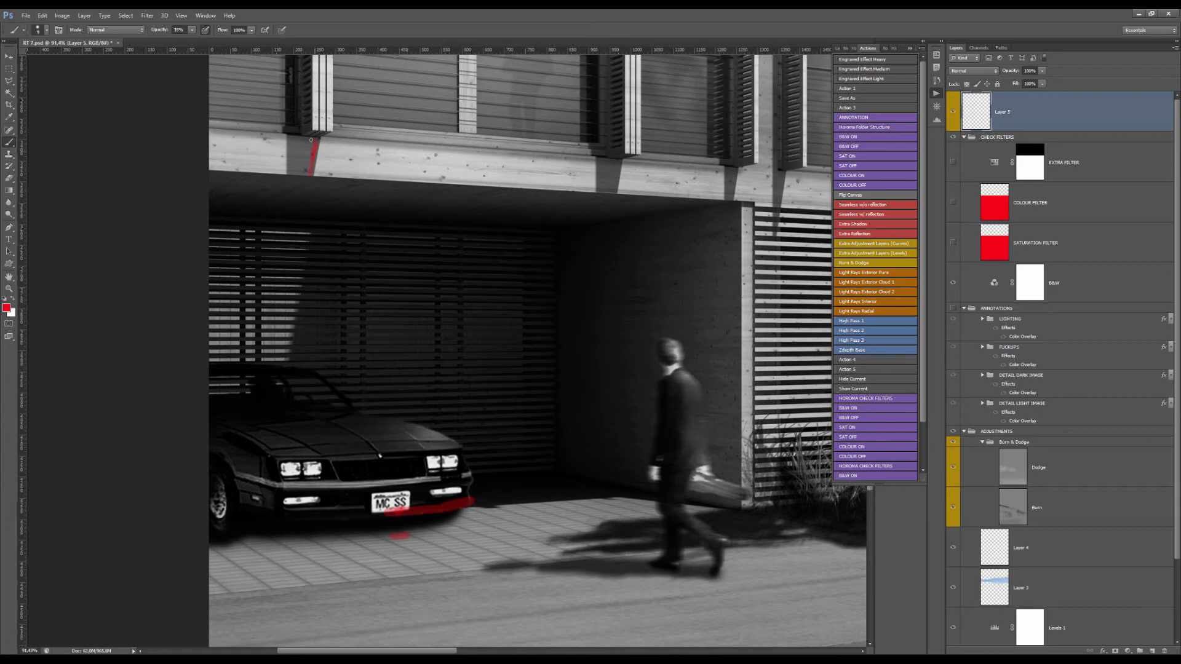
Trace the front edge of the black car's ground shadow in red
scroll(389, 486, "up", 6)
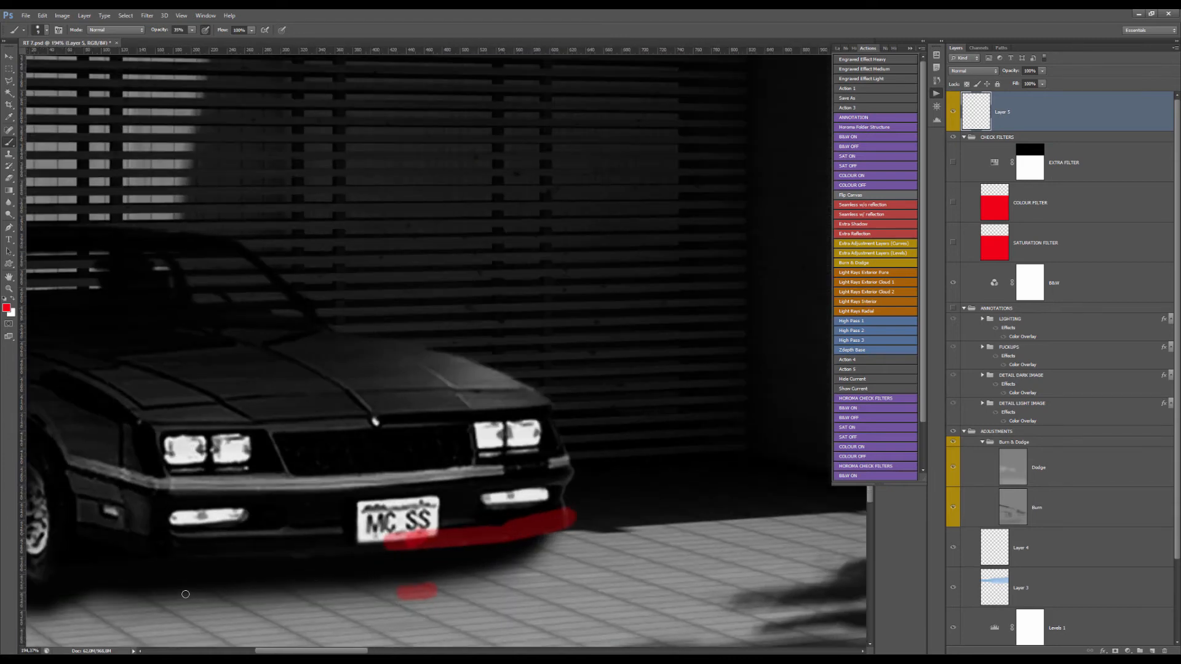
mouse_move(188, 595)
left_mouse_down()
mouse_move(399, 589)
mouse_move(536, 538)
mouse_move(369, 600)
mouse_move(197, 612)
mouse_move(101, 602)
left_mouse_up()
scroll(256, 484, "down", 10)
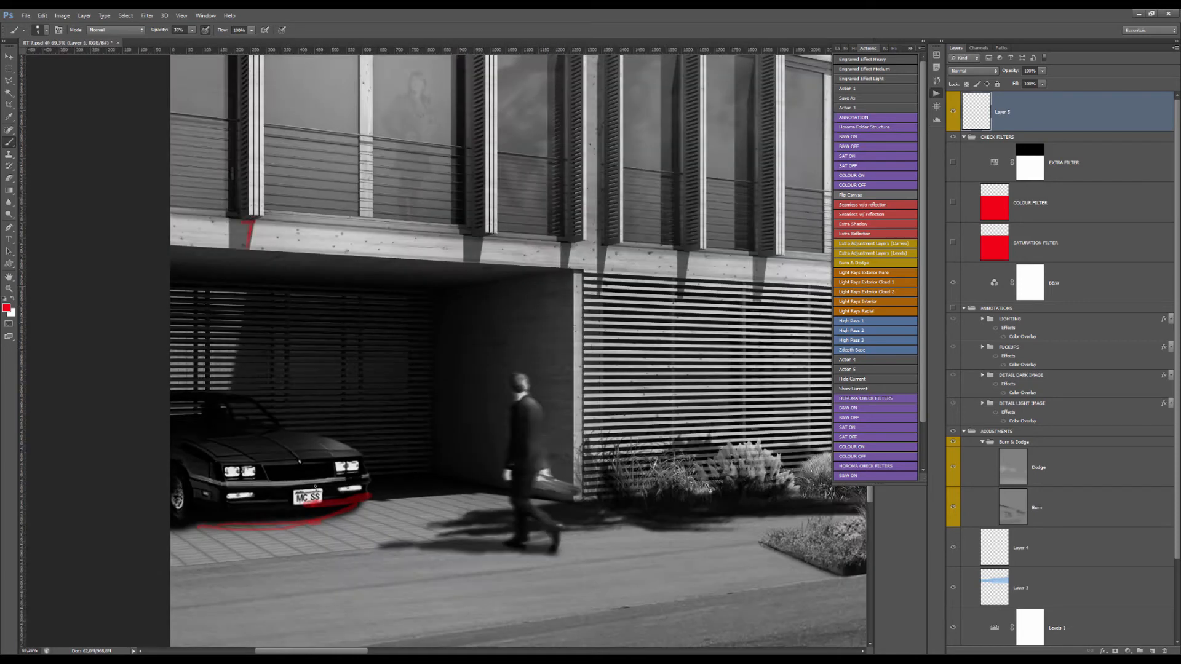
Outline the walking man's ground shadow in red and draw a diagonal line across his figure down to the shadow
scroll(401, 566, "up", 3)
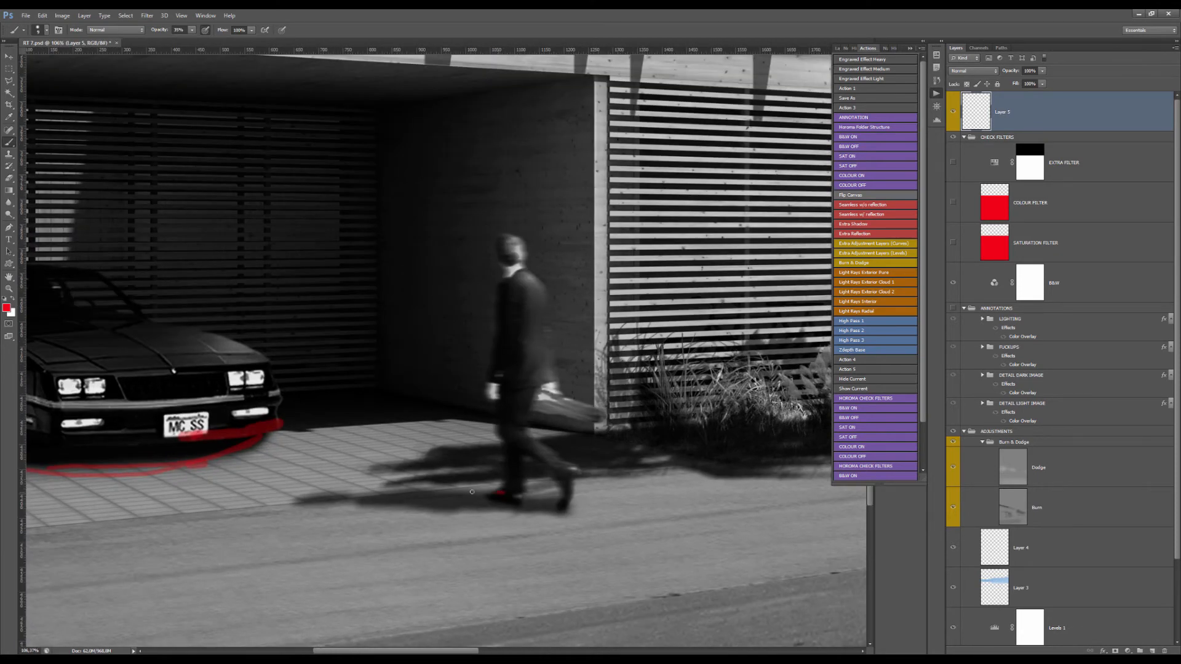
mouse_move(453, 508)
left_mouse_down()
mouse_move(558, 504)
mouse_move(499, 489)
mouse_move(527, 492)
mouse_move(502, 491)
left_mouse_up()
mouse_move(576, 308)
left_mouse_down()
mouse_move(454, 421)
mouse_move(399, 495)
left_mouse_up()
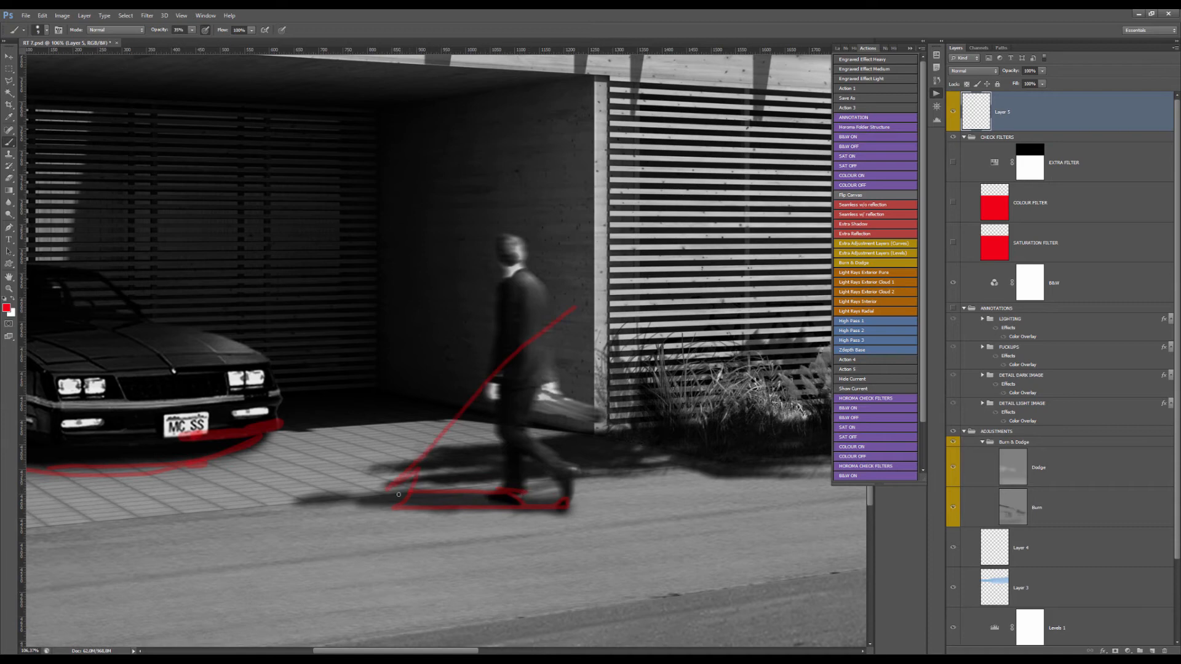
left_click_drag(493, 492, 524, 494)
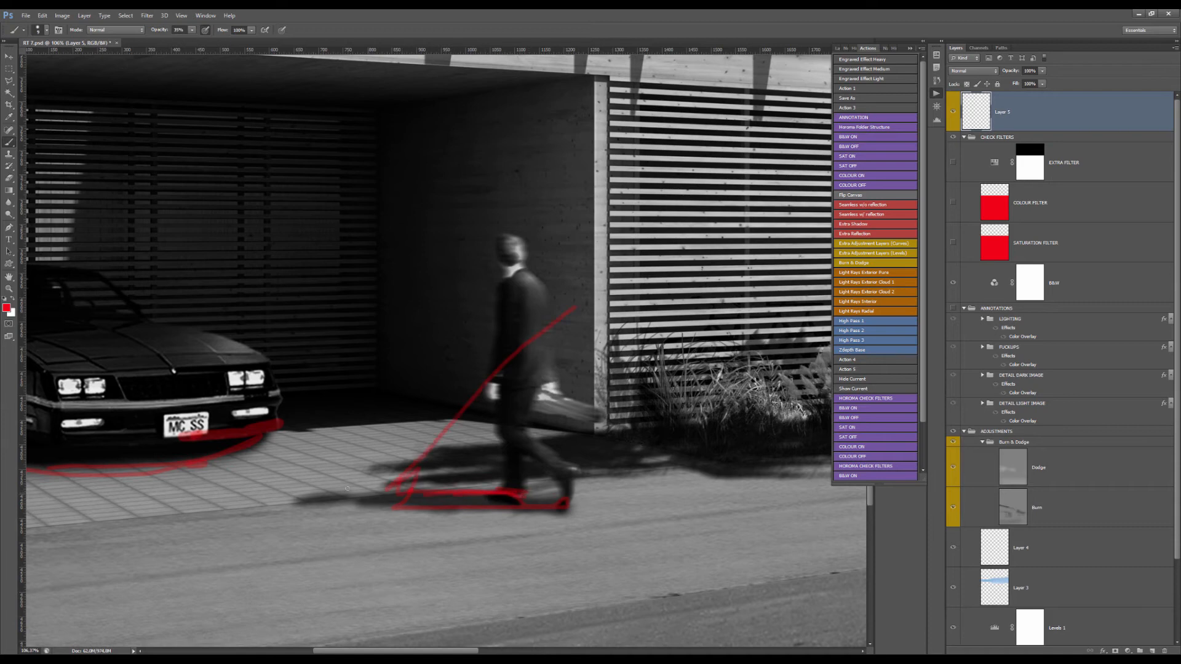
left_click_drag(360, 491, 325, 501)
scroll(317, 465, "down", 6)
scroll(498, 468, "up", 3)
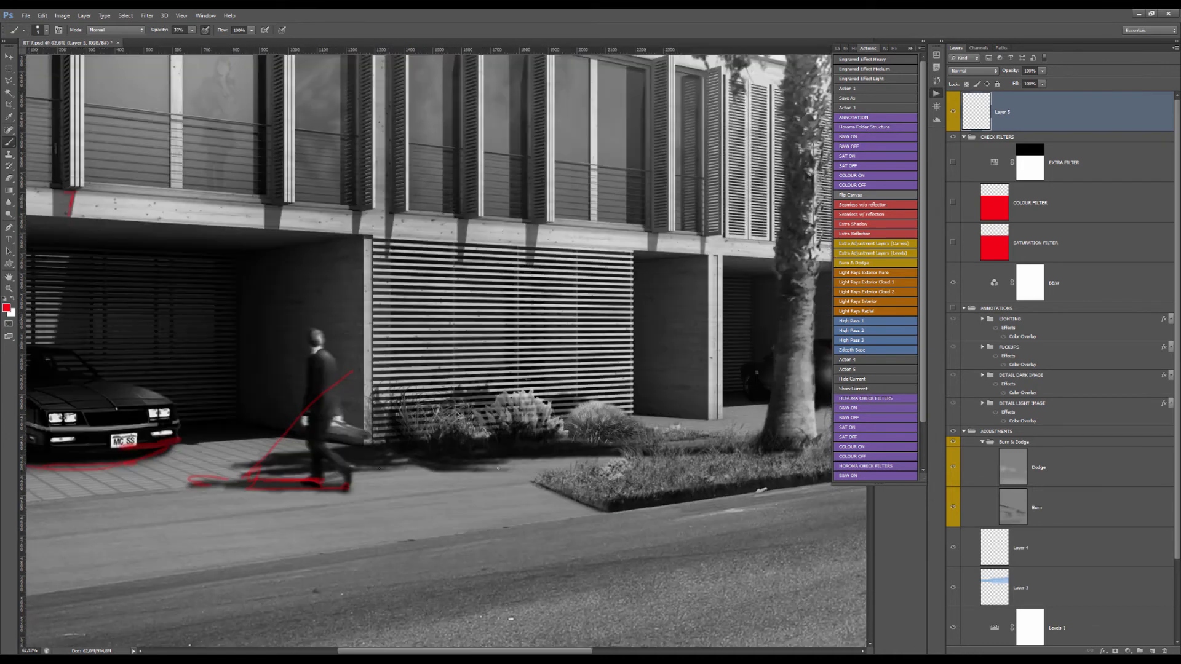
Outline the palm crown and the tree shadow around the man in red, linking them with a diagonal line across the facade
scroll(365, 463, "down", 5)
mouse_move(598, 77)
left_mouse_down()
mouse_move(548, 145)
mouse_move(627, 238)
left_mouse_up()
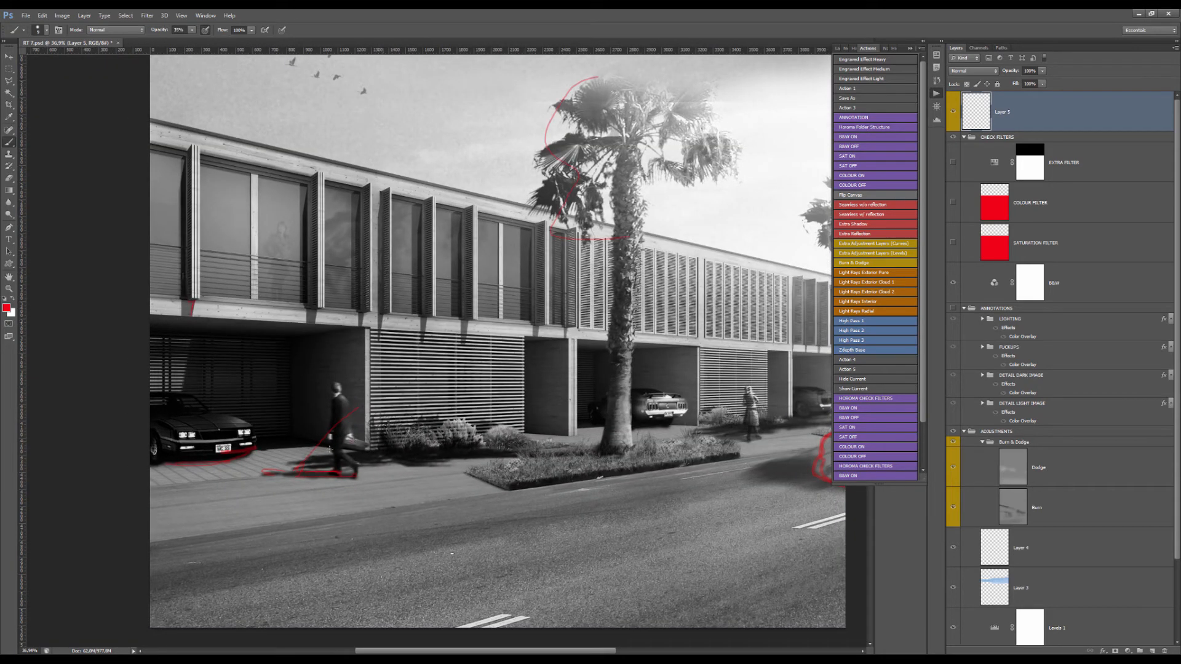
left_click_drag(332, 447, 365, 468)
left_click_drag(606, 116, 468, 248)
scroll(298, 451, "up", 3)
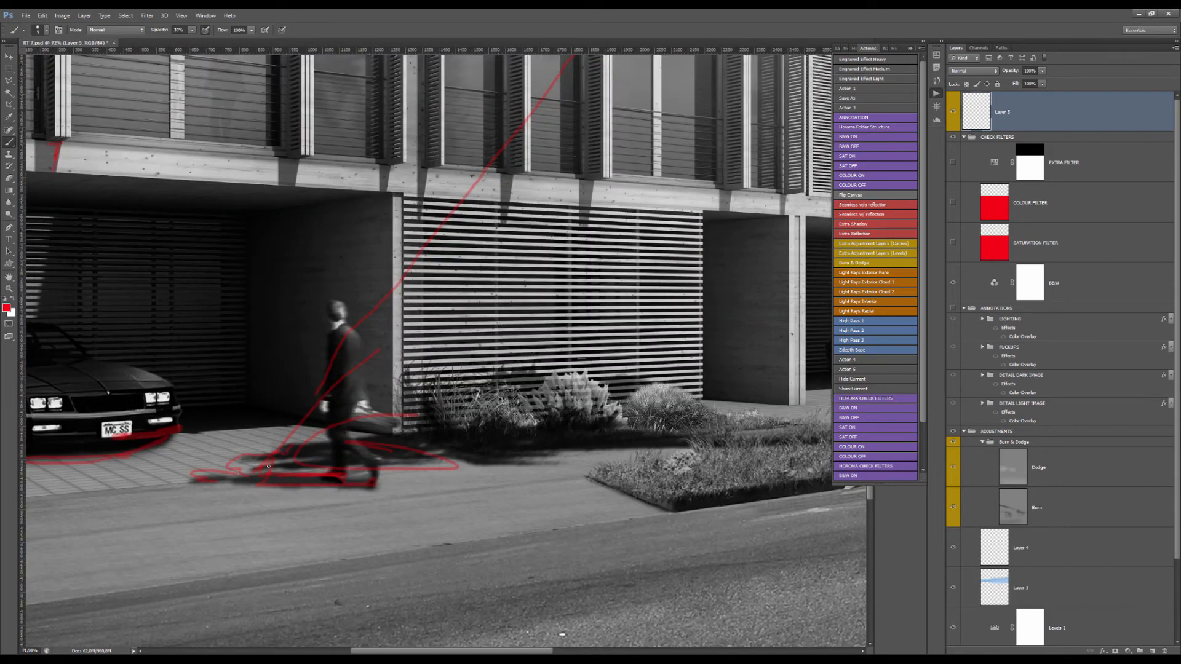
scroll(258, 458, "up", 2)
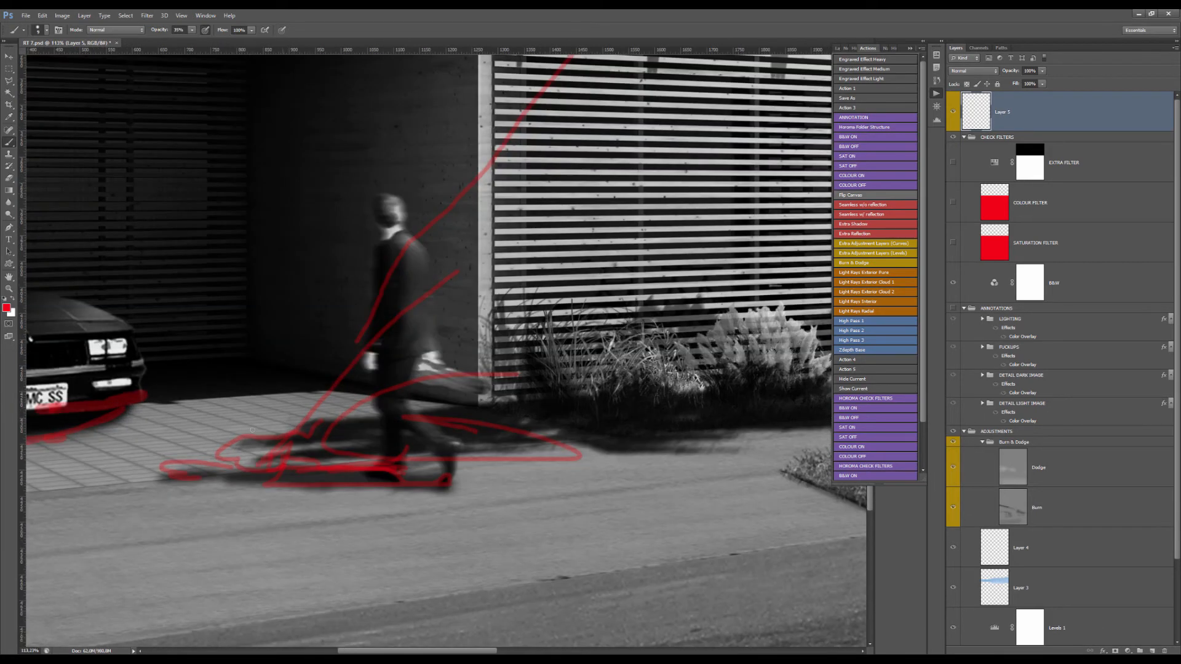
scroll(252, 430, "down", 3)
scroll(292, 395, "up", 3)
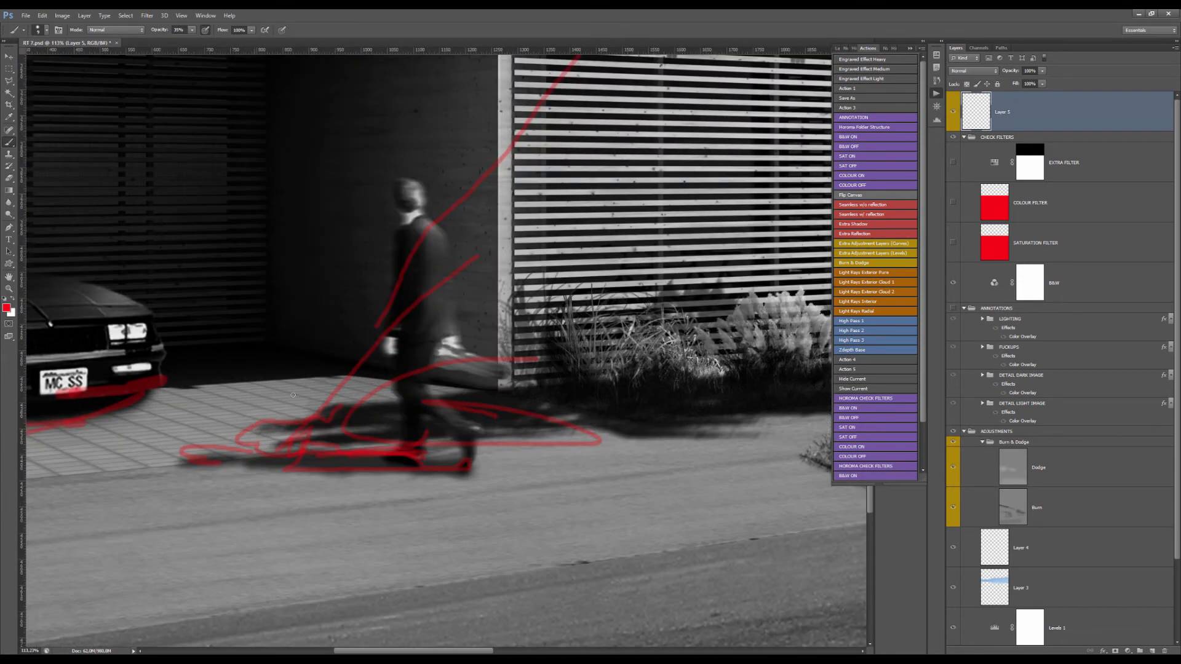
scroll(273, 437, "down", 5)
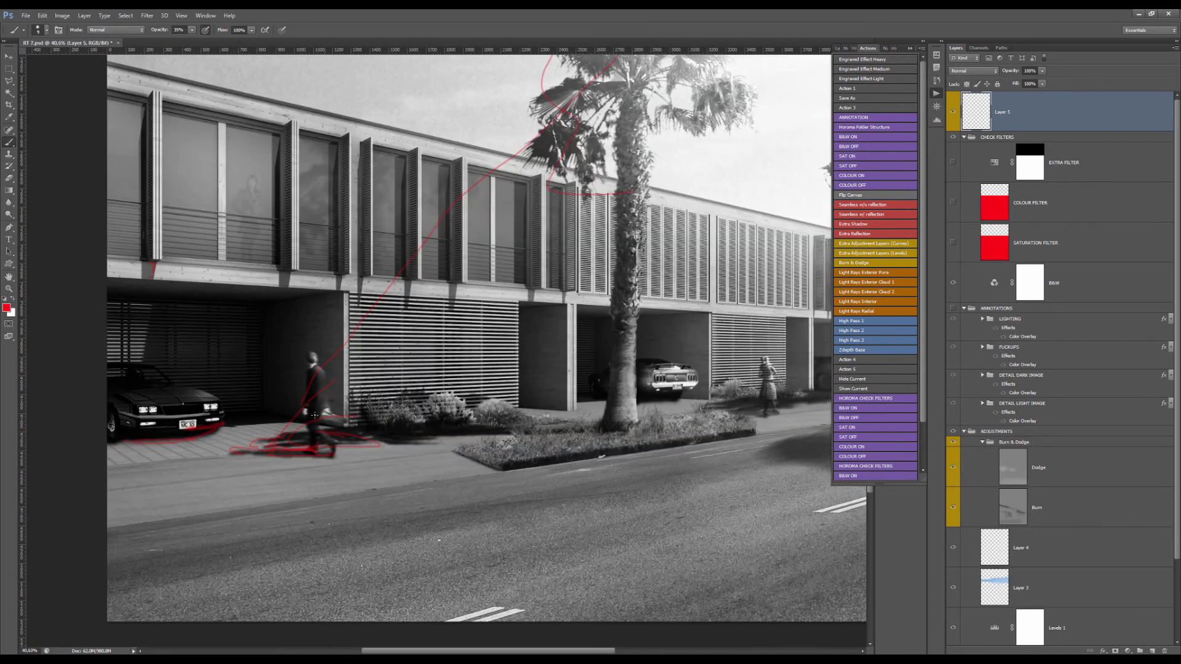
scroll(314, 348, "down", 2)
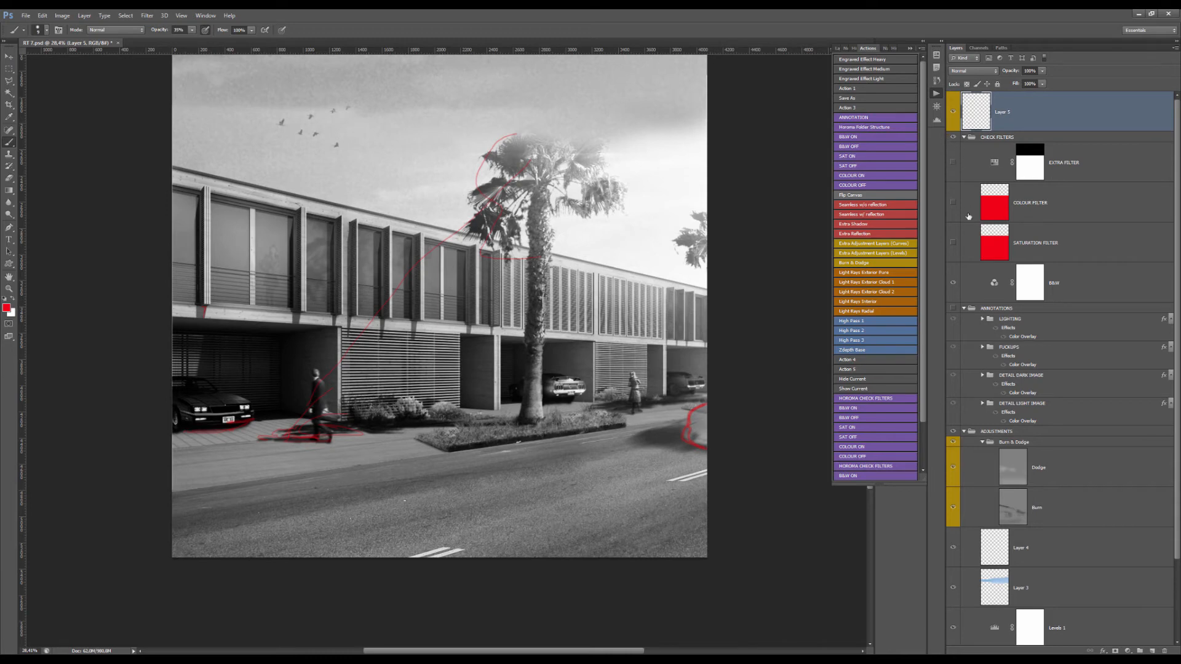
Show the extra, colour and saturation check filters instead of the B&W one and stretch the two red layers over the whole canvas
left_click_drag(953, 162, 959, 258)
left_click(954, 283)
left_click(994, 241)
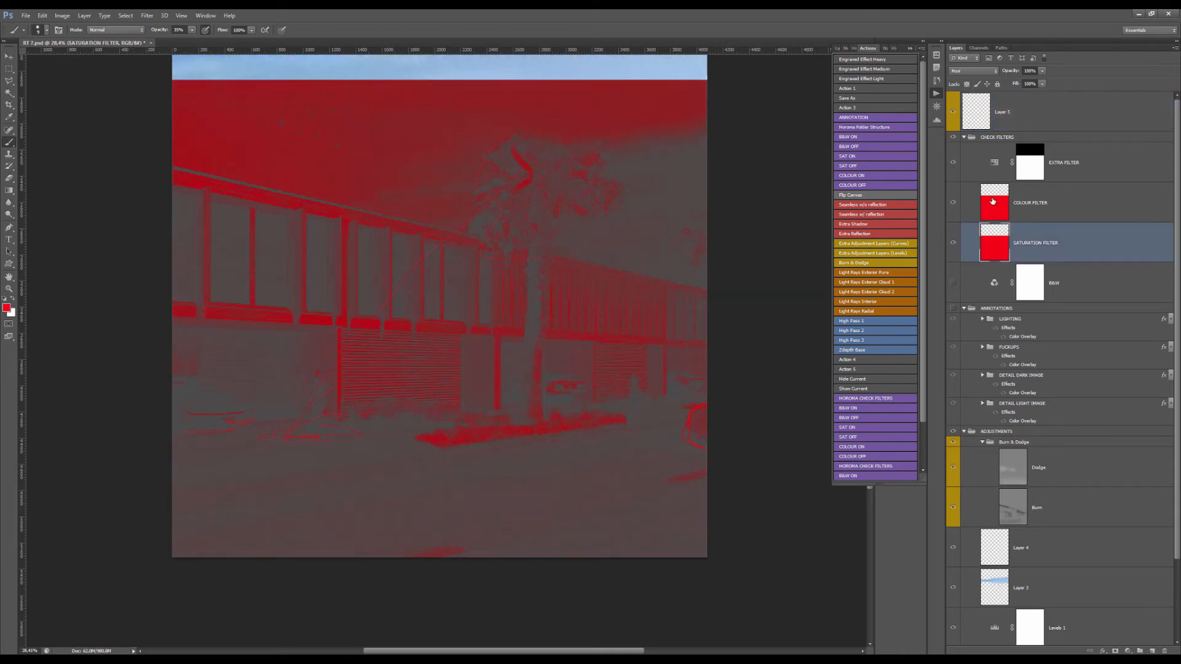
left_click(994, 198)
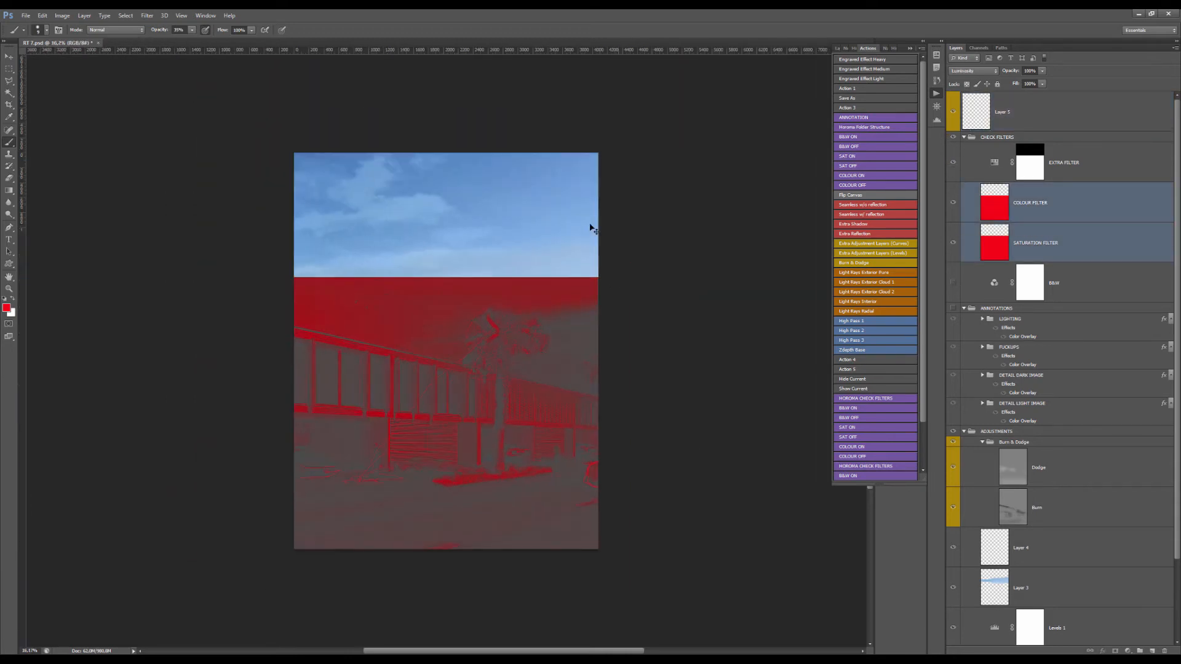
key("ctrl+t")
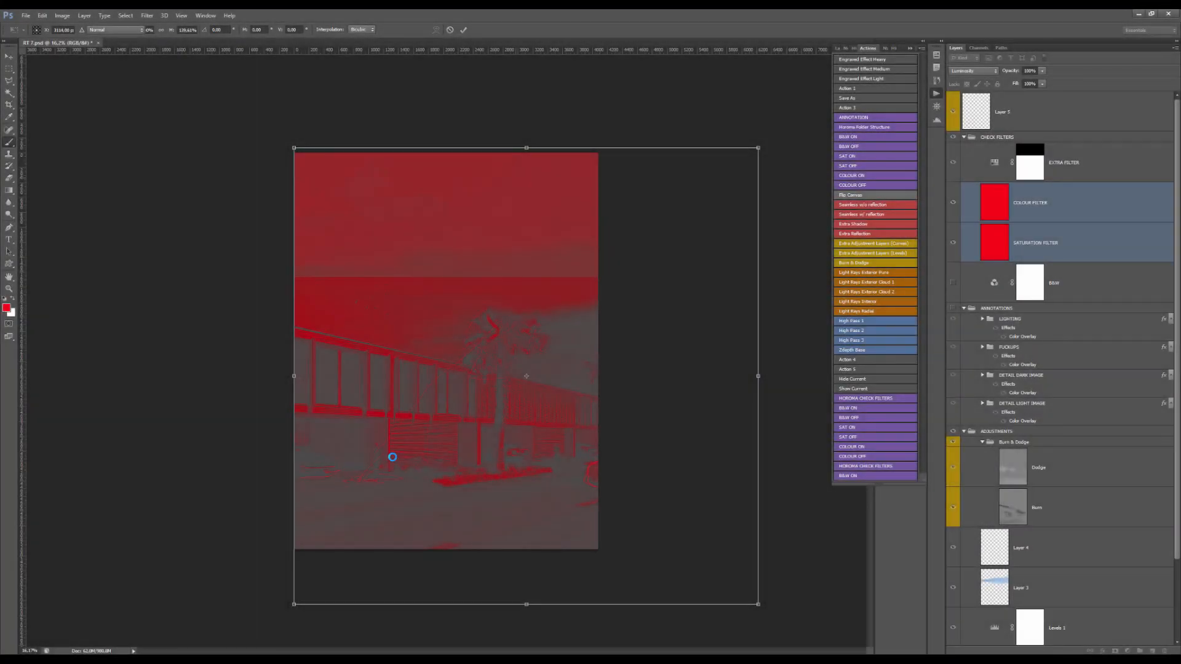
key("Escape")
key("ctrl+plus")
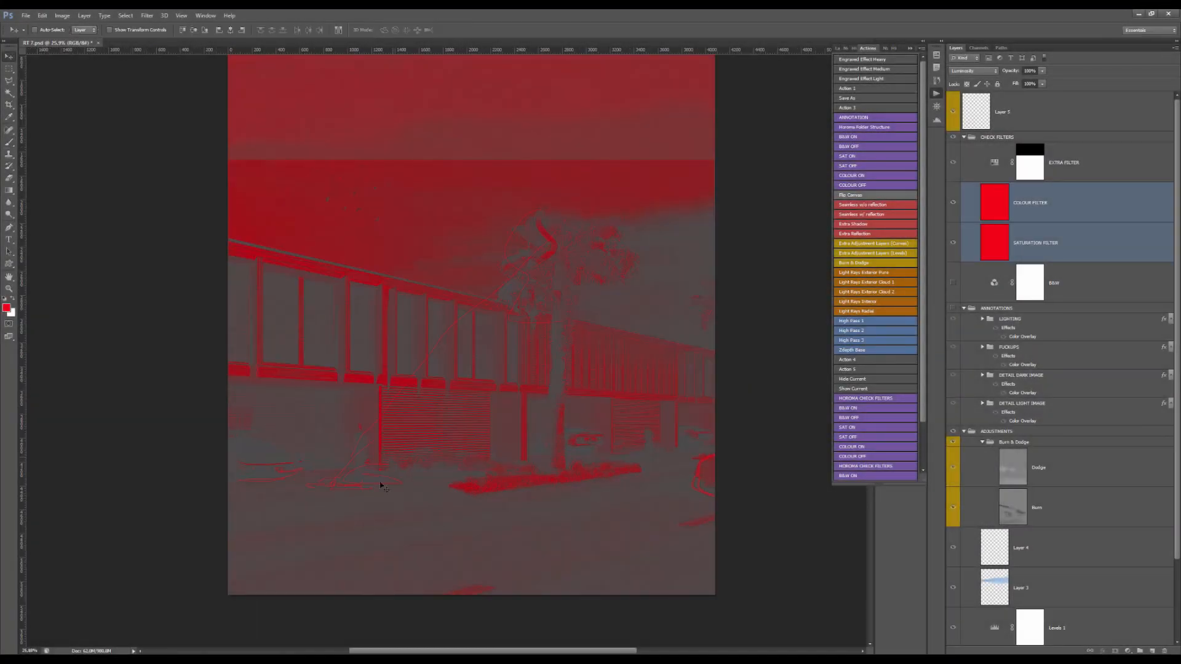
Hide and show the CHECK FILTERS group again to compare the image with and without the saturation view
left_click(954, 137)
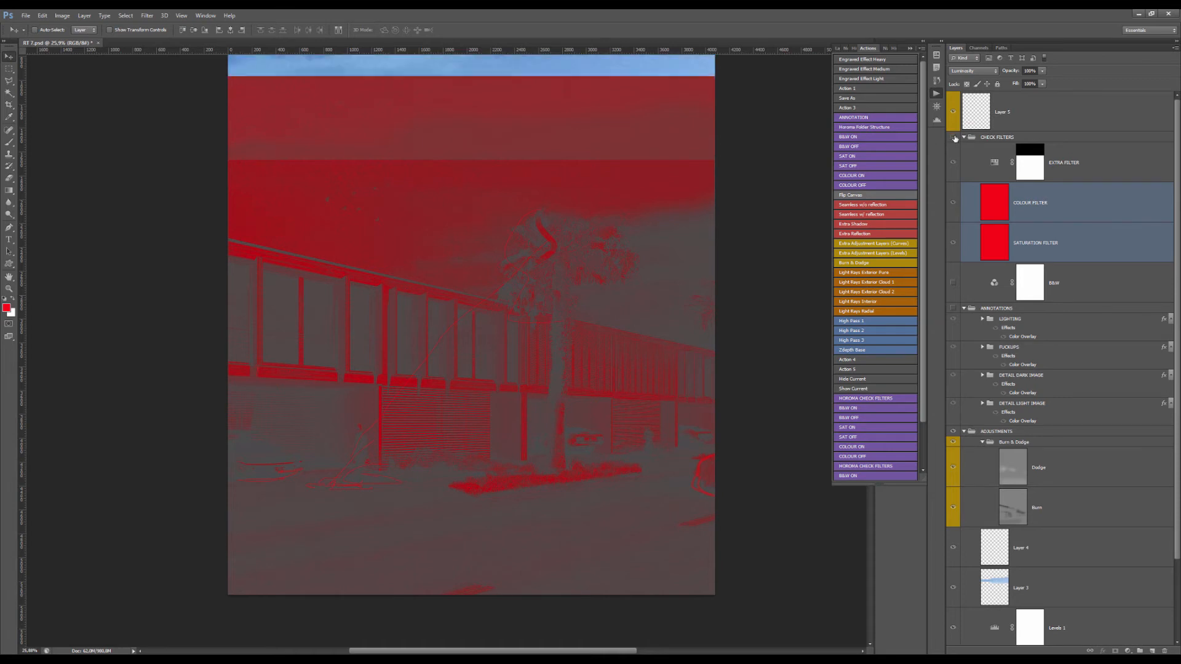
left_click(953, 137)
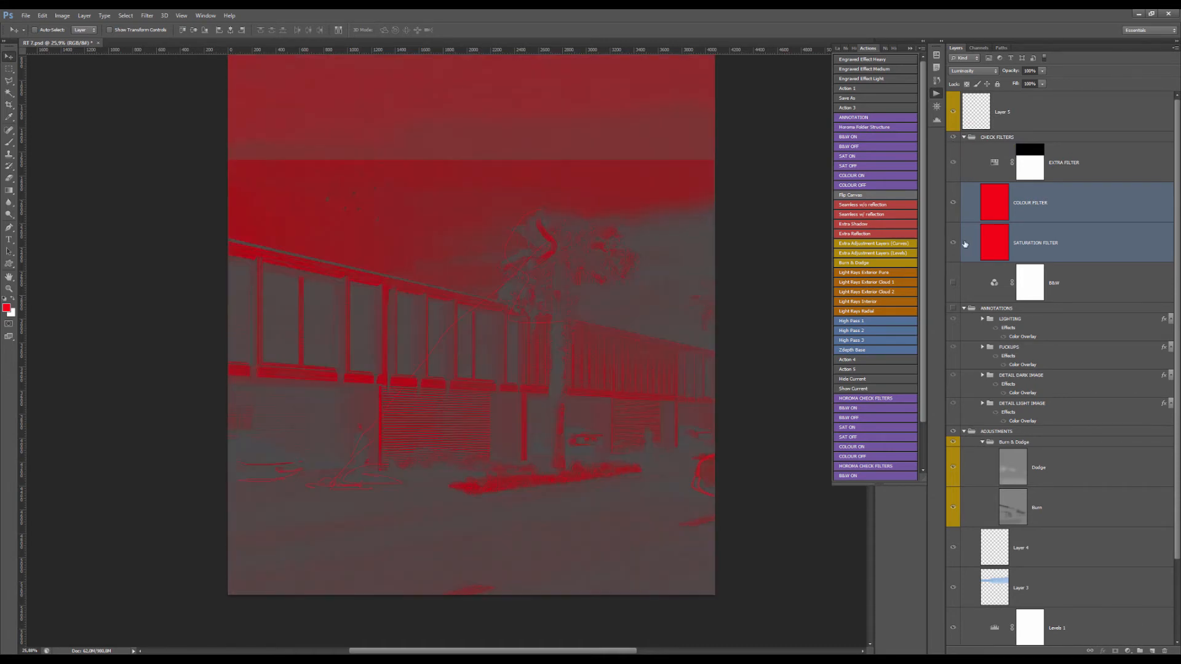
scroll(497, 404, "down", 2)
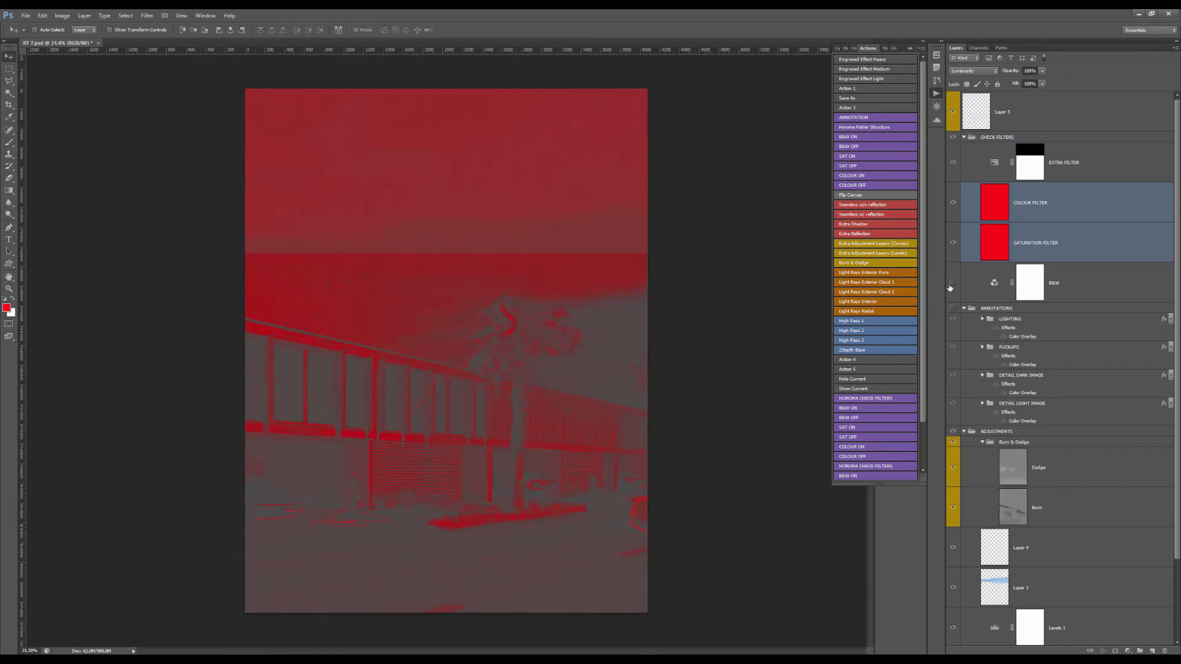
Hide the red annotation layer and examine the saturation of the facade, car, man and pavement
left_click(953, 112)
scroll(520, 447, "down", 3)
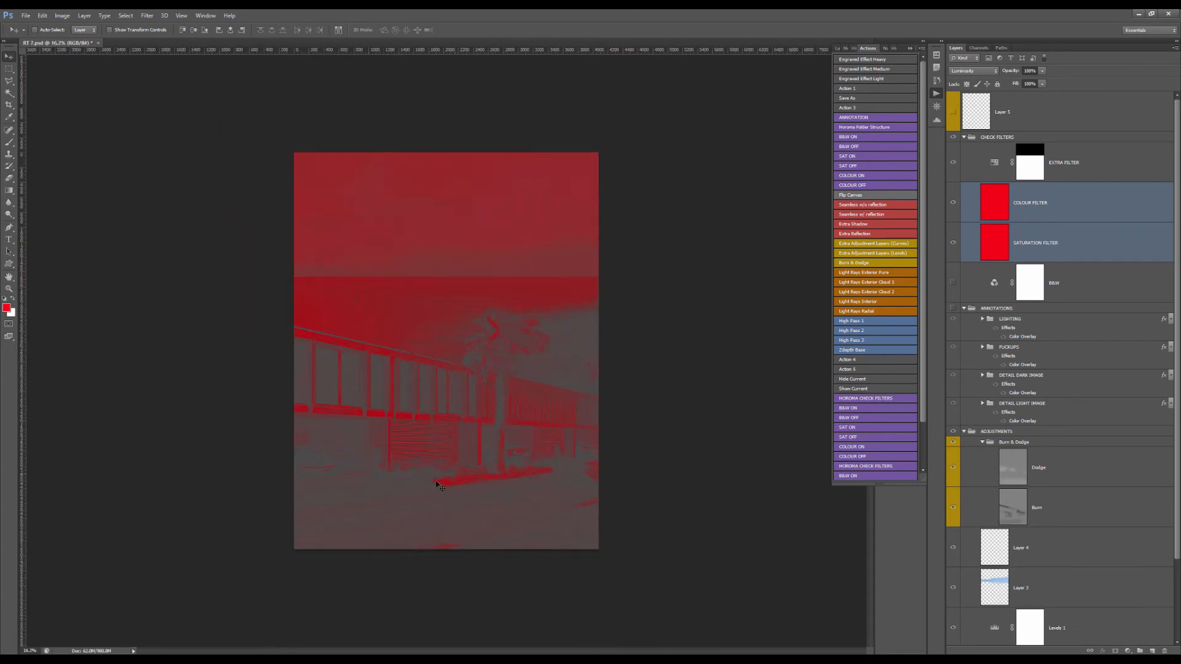
scroll(453, 375, "up", 8)
scroll(453, 378, "up", 2)
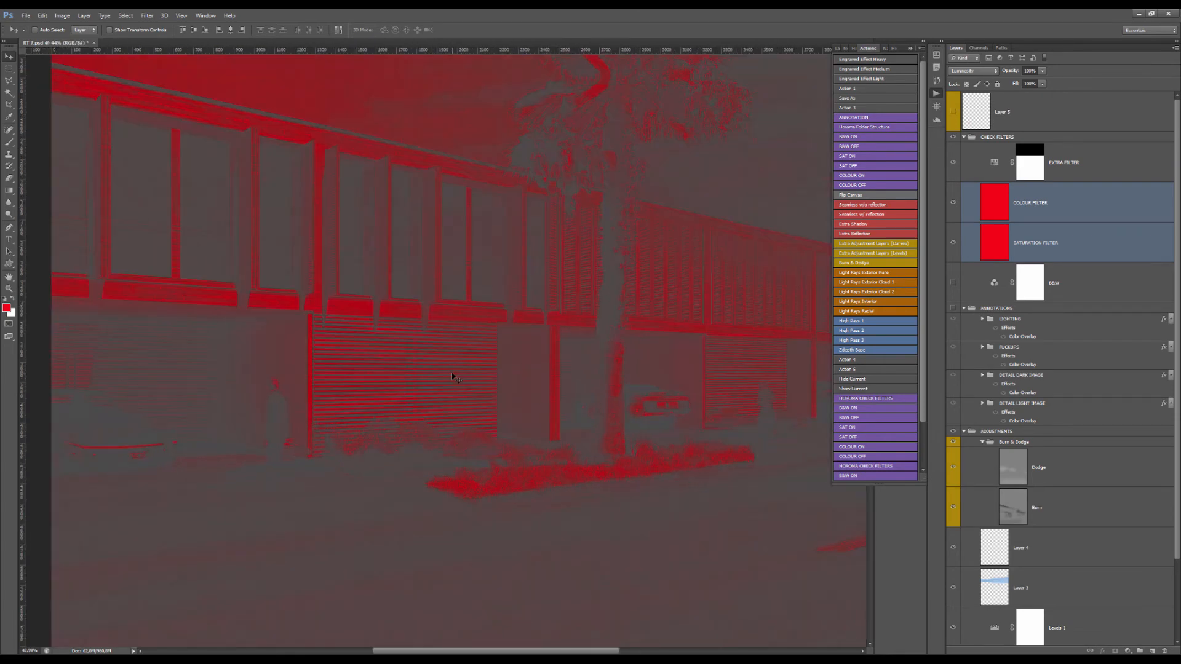
scroll(271, 480, "up", 7)
left_click_drag(297, 464, 438, 401)
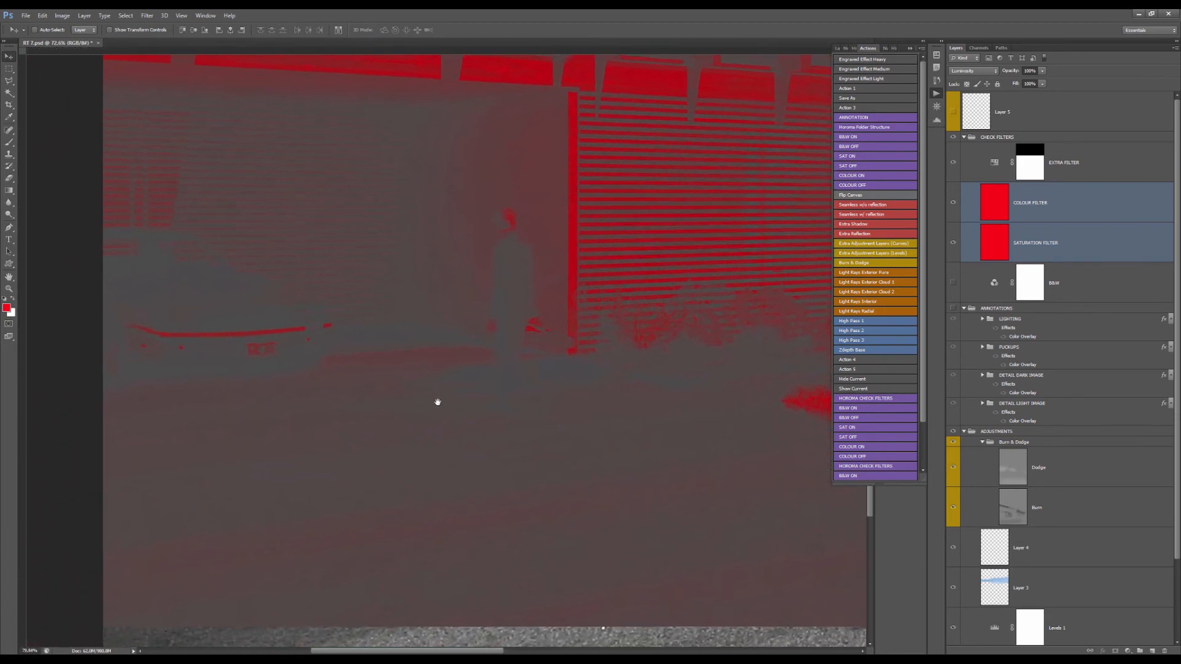
key("ctrl+r")
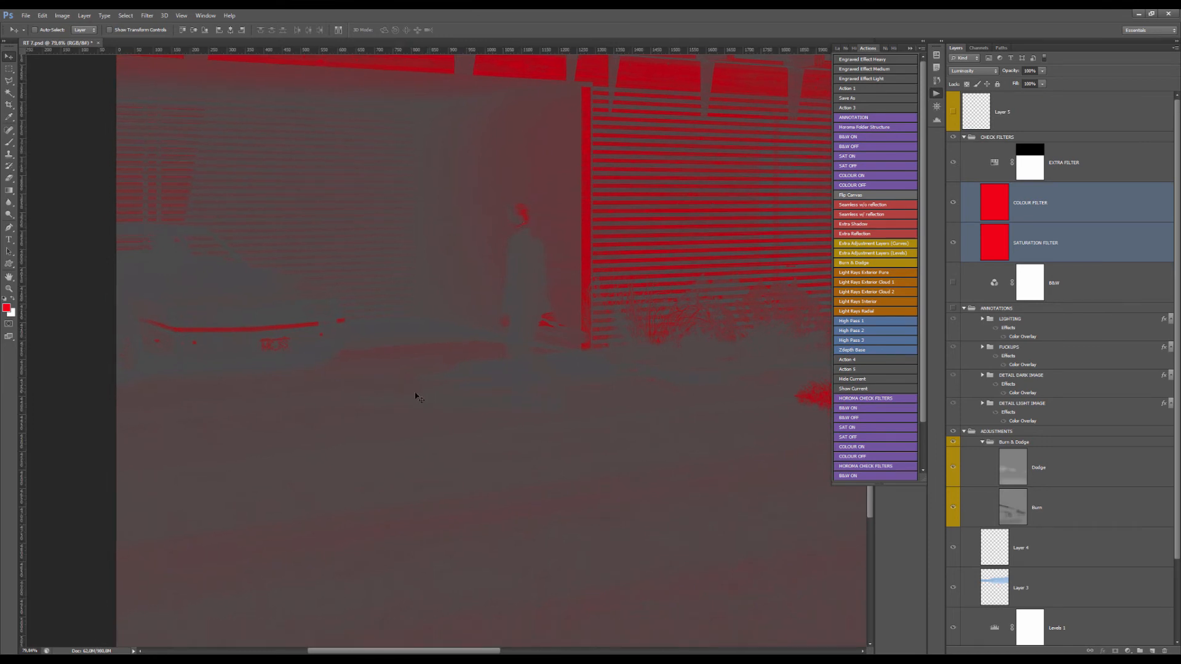
scroll(441, 406, "down", 4)
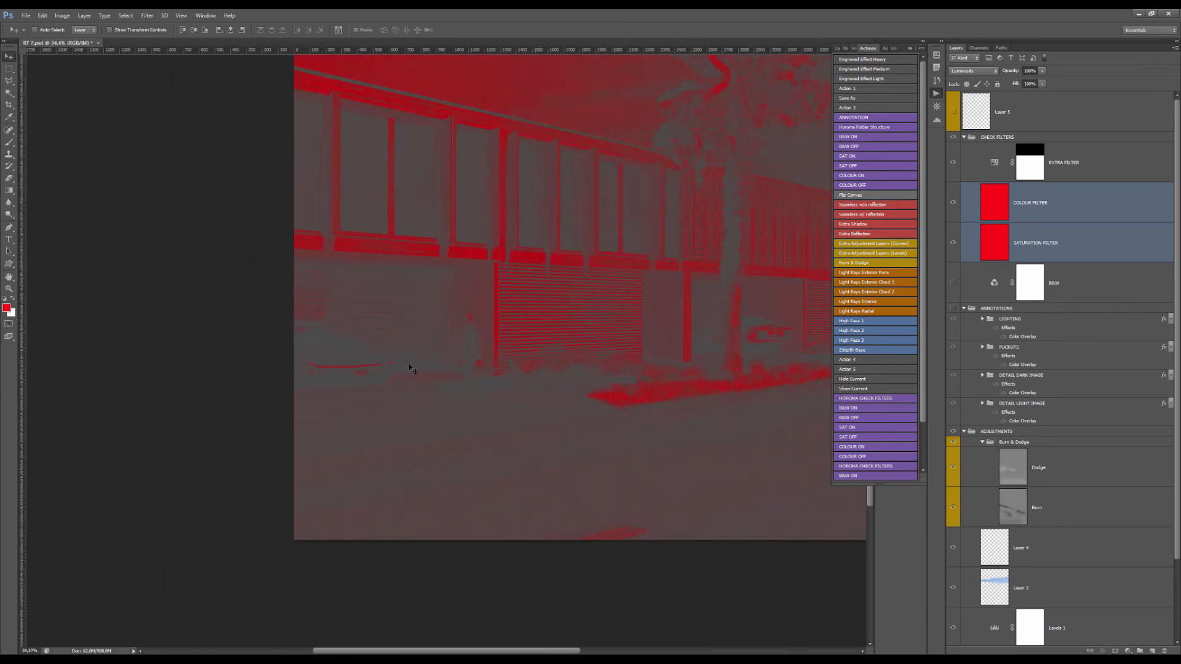
scroll(446, 264, "down", 2)
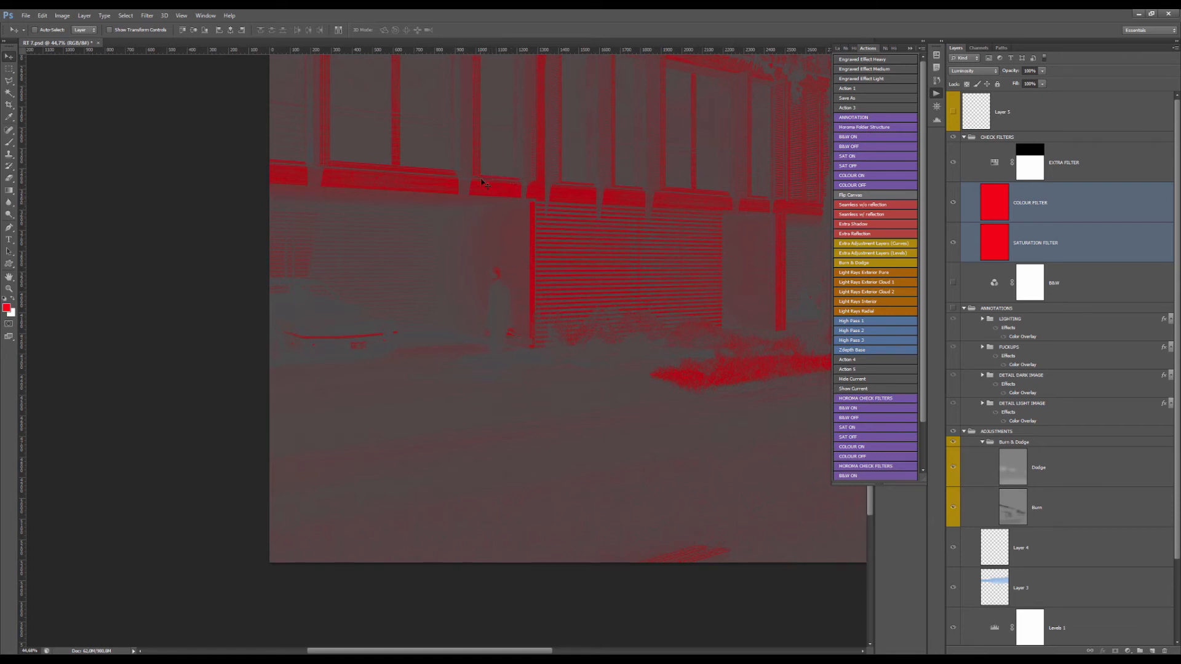
scroll(499, 296, "up", 3)
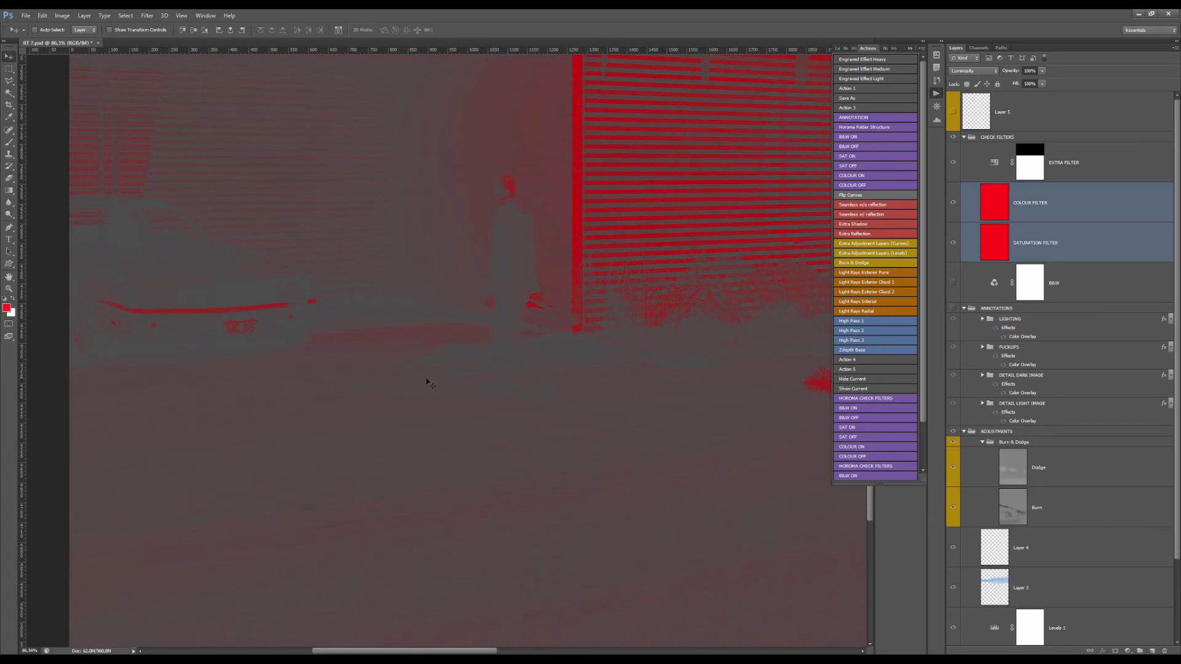
Hide the SATURATION FILTER layer and examine the colours of the facade, car, man and pavement through the colour filter
left_click(953, 242)
scroll(418, 387, "up", 1)
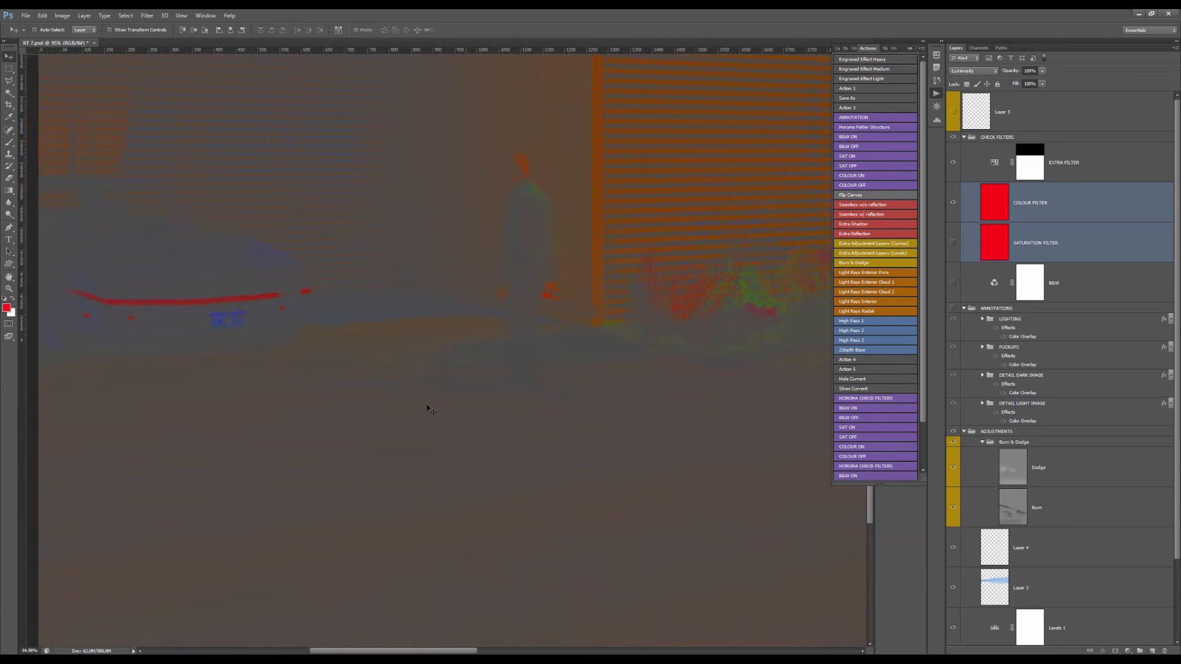
scroll(427, 406, "down", 2)
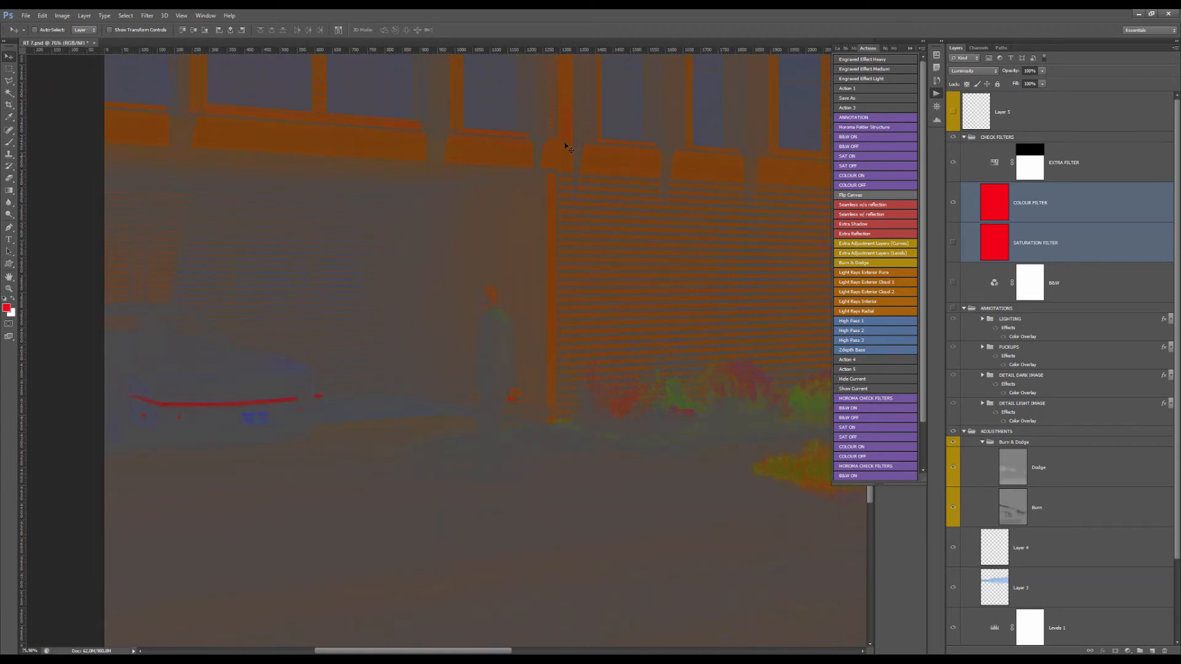
scroll(547, 150, "up", 6)
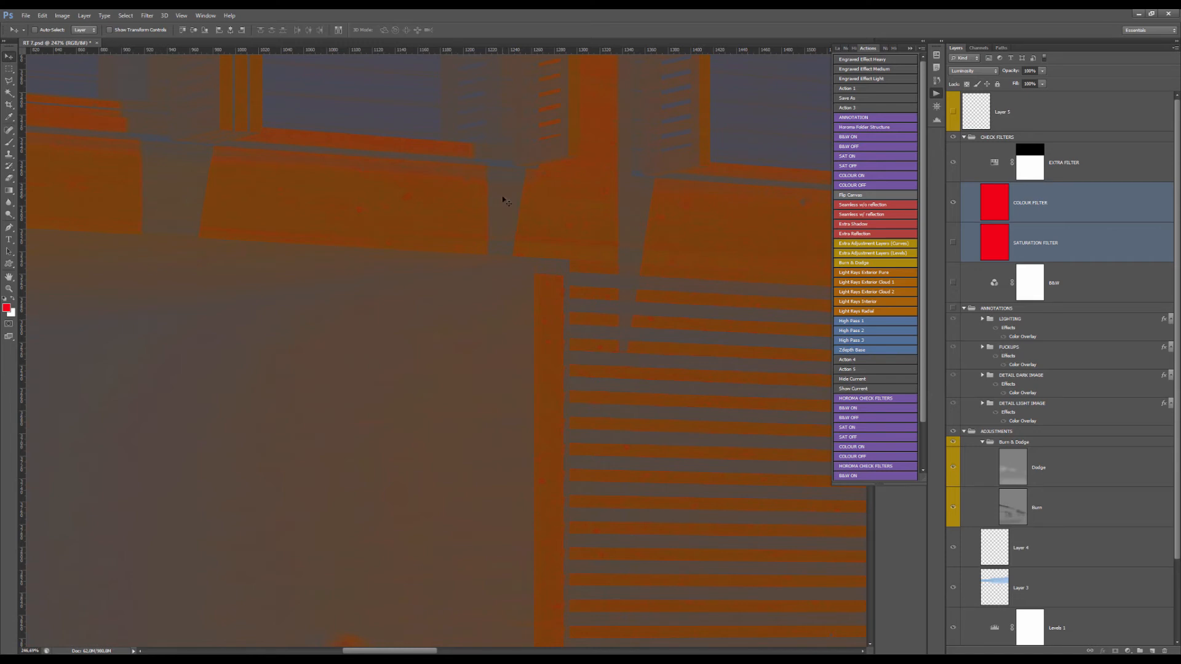
scroll(512, 189, "down", 8)
scroll(423, 474, "up", 7)
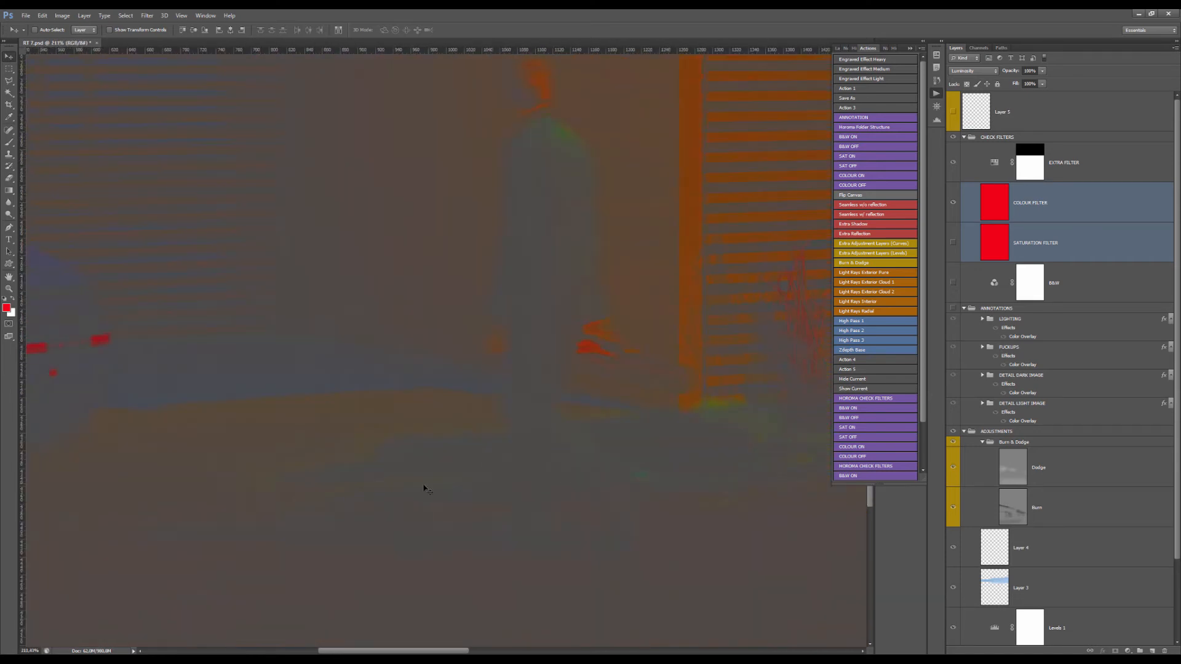
scroll(397, 495, "down", 5)
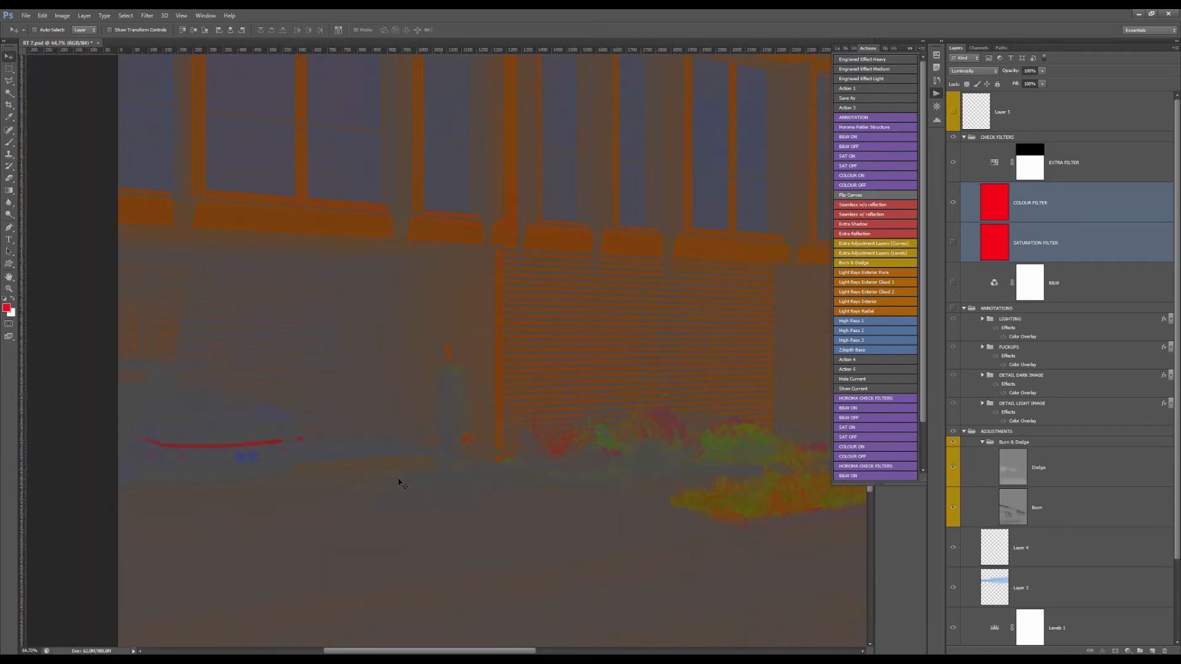
Hide the CHECK FILTERS group and examine the man, black car and pavement in the unfiltered rendering
left_click(953, 137)
scroll(431, 400, "down", 4)
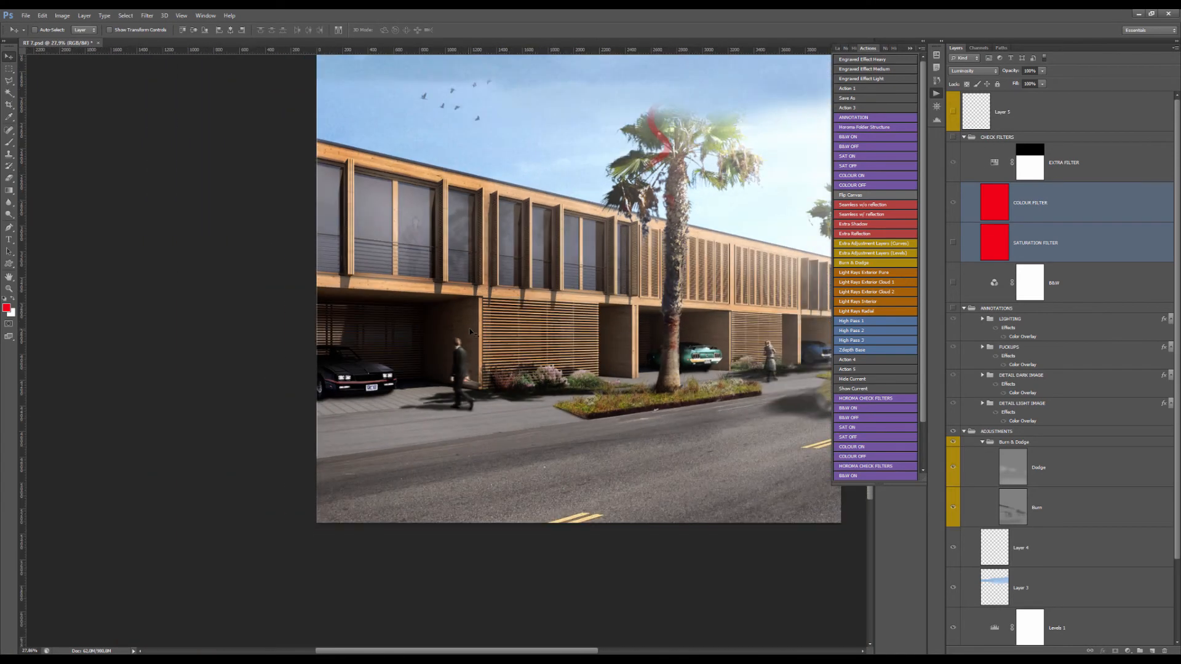
scroll(435, 422, "up", 4)
scroll(449, 378, "up", 2)
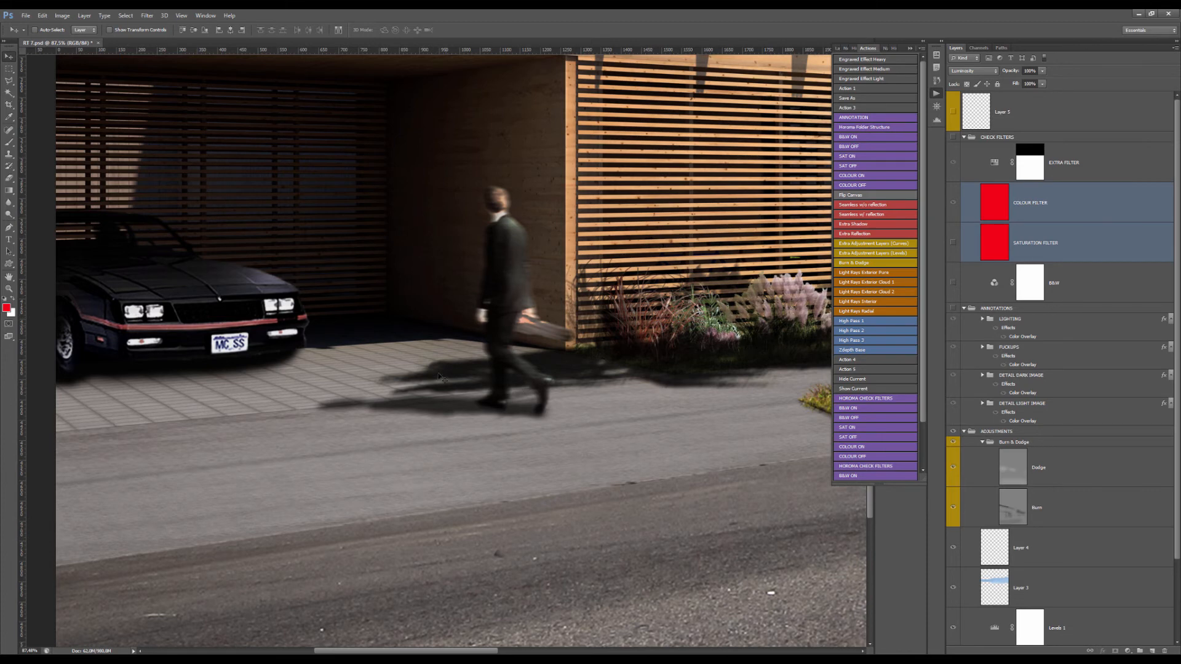
scroll(311, 370, "down", 3)
scroll(318, 378, "down", 2)
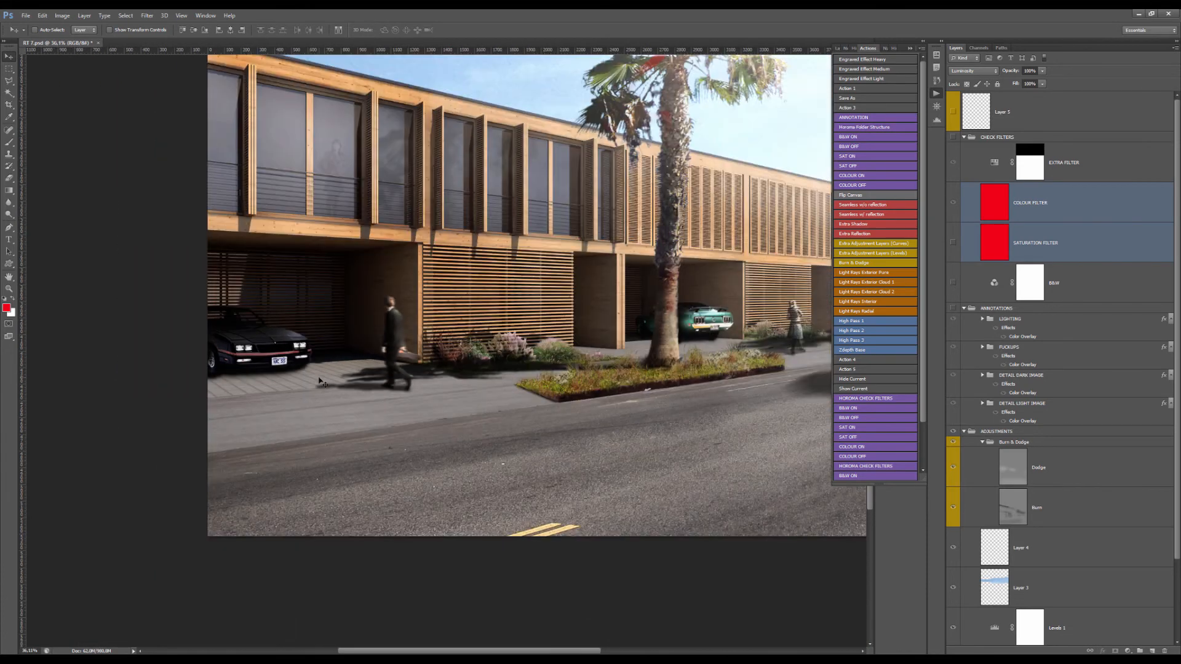
scroll(319, 382, "down", 2)
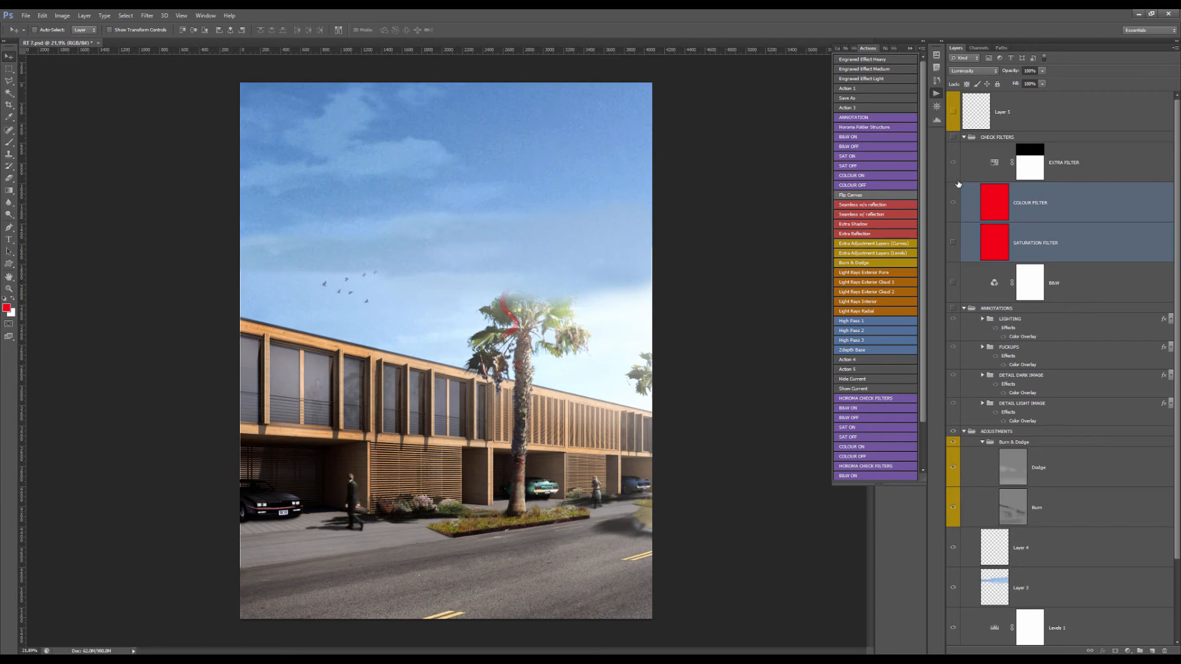
Show the CHECK FILTERS group with the SATURATION FILTER and examine saturation across the sky, facade and street
left_click(954, 137)
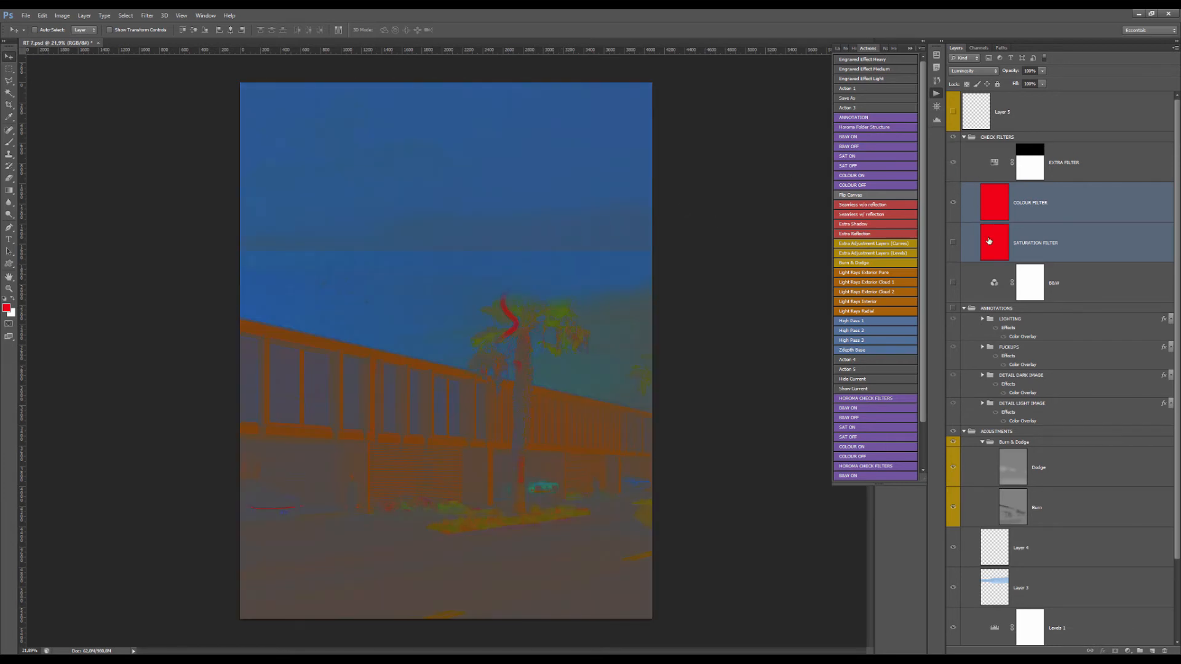
left_click(953, 243)
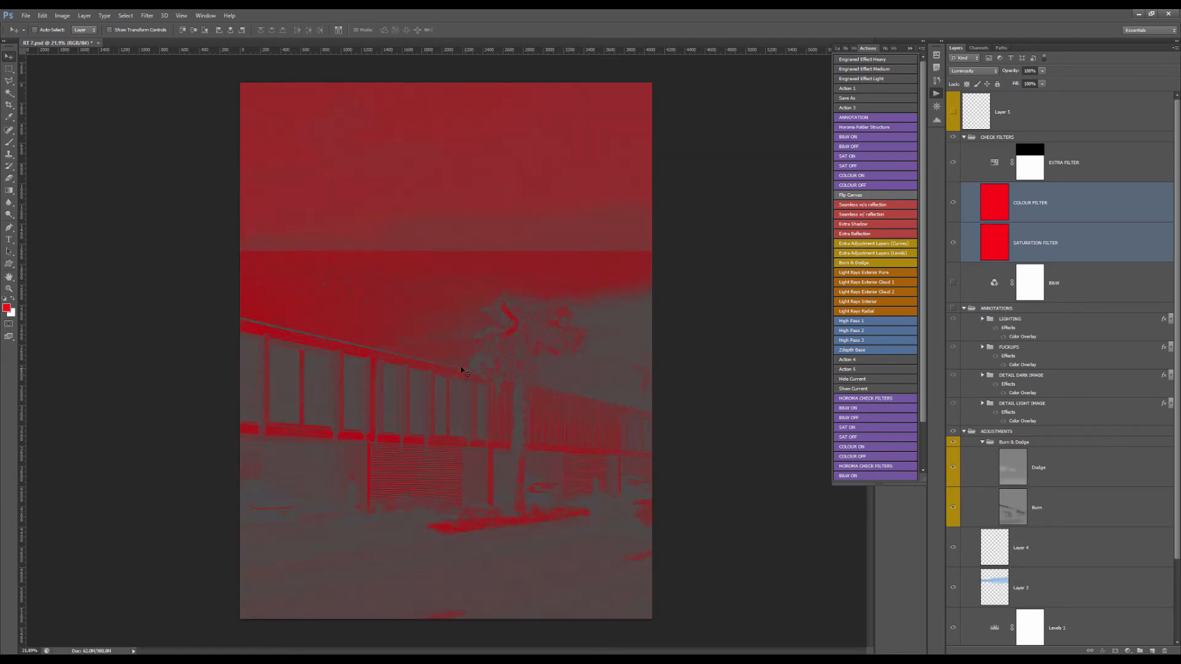
scroll(461, 369, "down", 2)
scroll(491, 329, "up", 3)
scroll(501, 345, "down", 3)
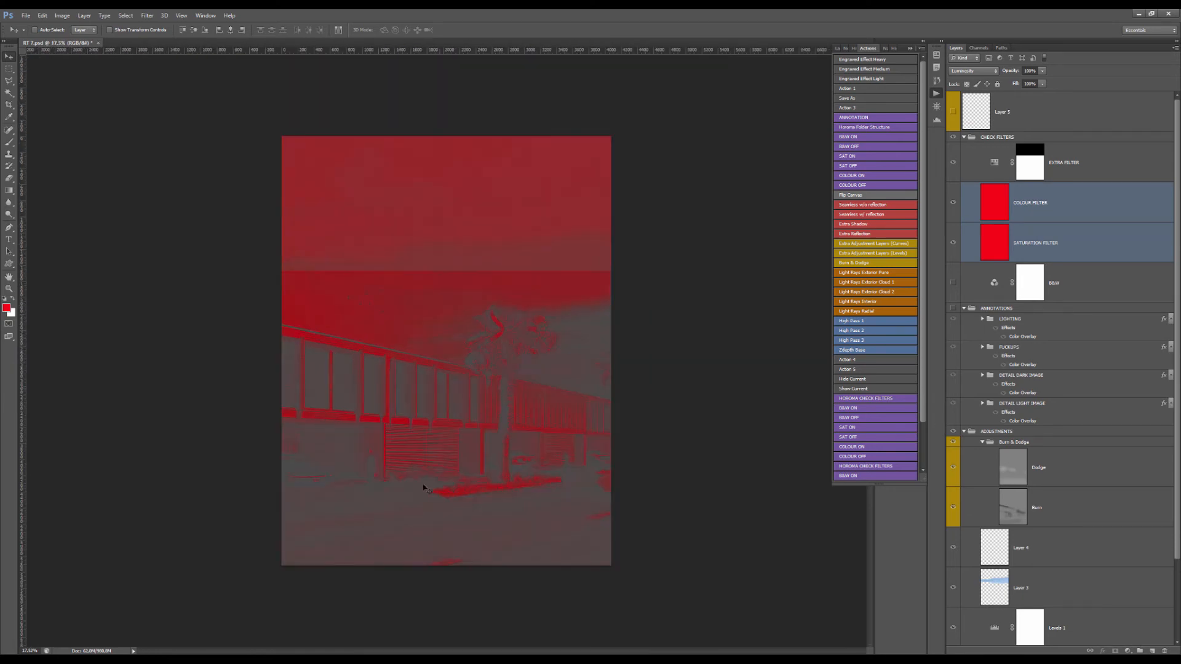
scroll(425, 489, "up", 5)
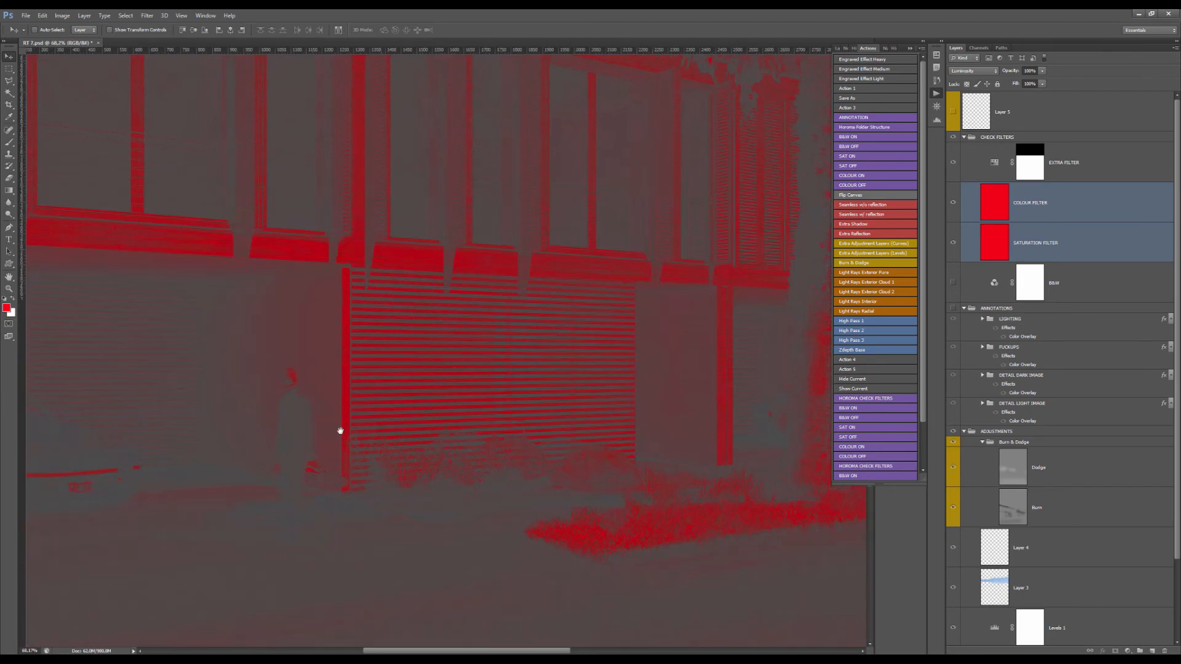
scroll(340, 431, "down", 3)
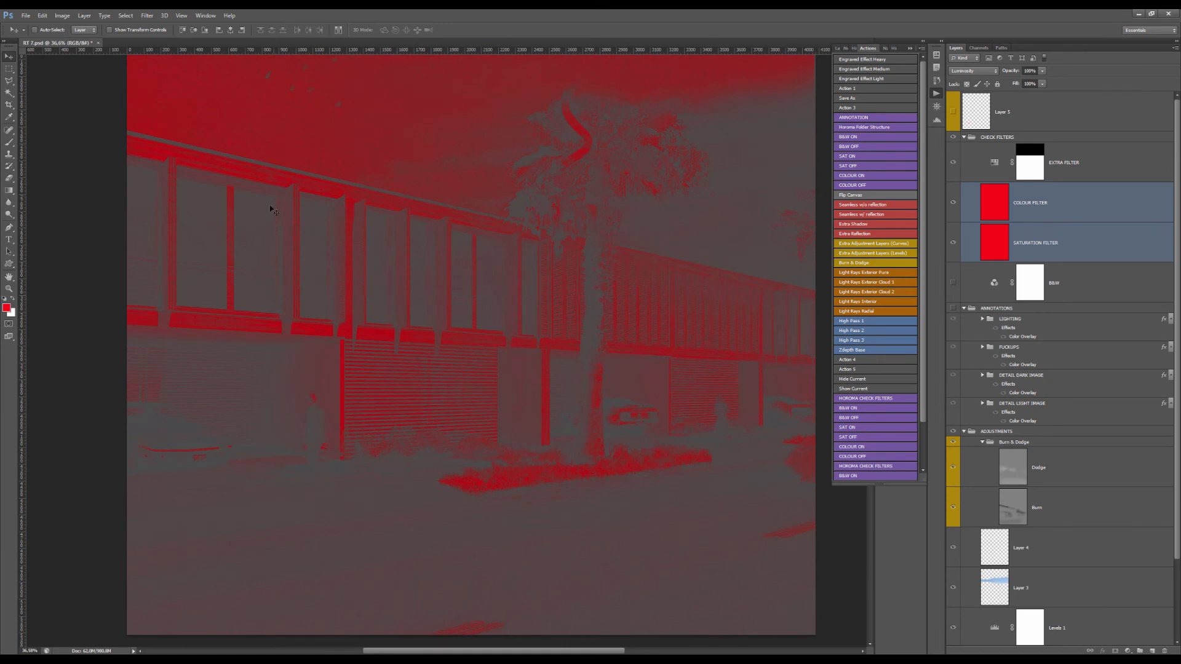
scroll(271, 211, "down", 2)
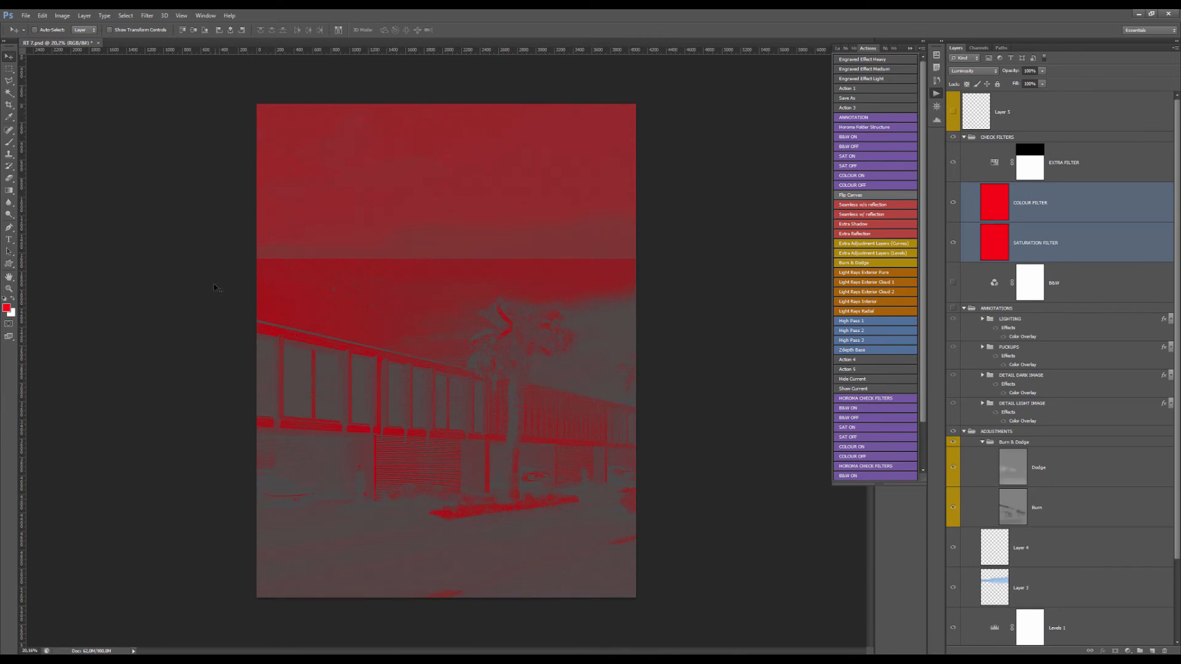
On Layer 5, brush large red loops around the sky and red strokes along the facade and road edge
left_click(1018, 108)
key("b")
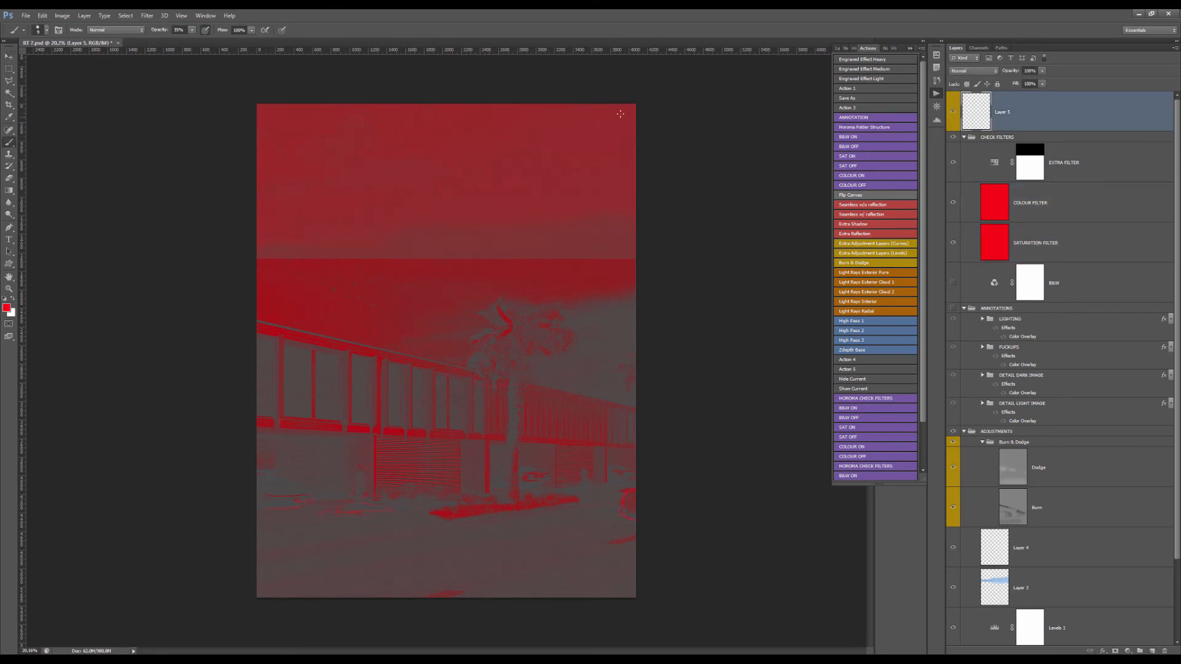
left_click_drag(500, 207, 506, 208)
mouse_move(589, 126)
left_mouse_down()
mouse_move(277, 148)
mouse_move(420, 336)
mouse_move(673, 172)
mouse_move(376, 99)
mouse_move(332, 293)
mouse_move(636, 301)
mouse_move(422, 130)
mouse_move(398, 147)
left_mouse_up()
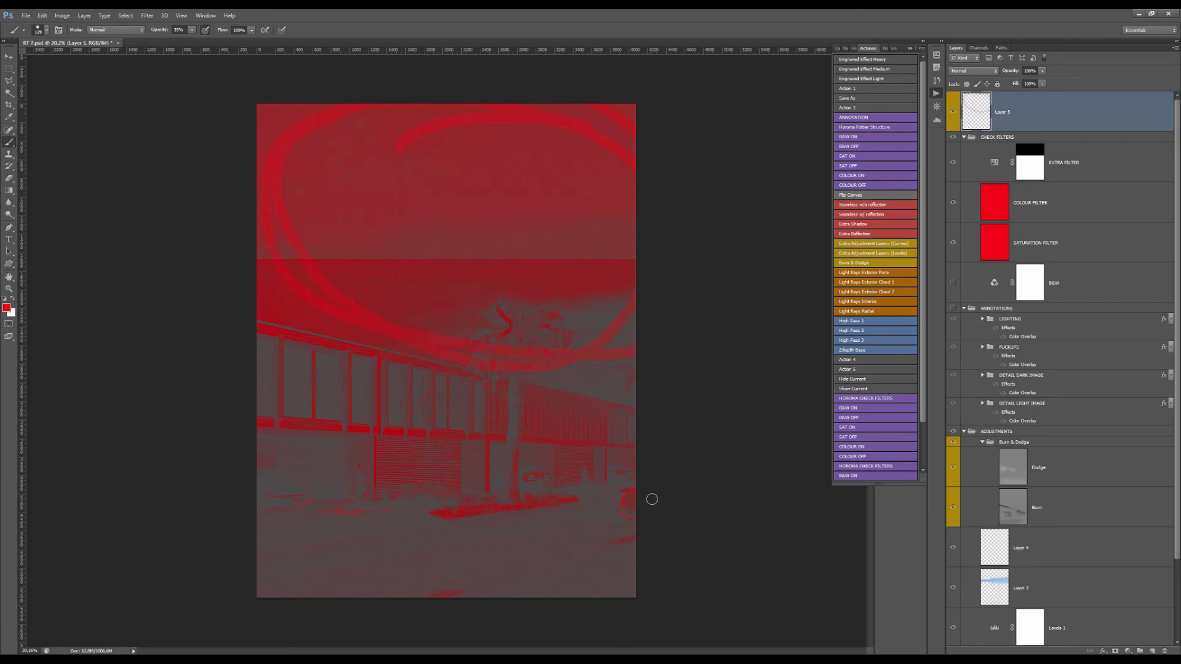
left_click_drag(651, 498, 259, 531)
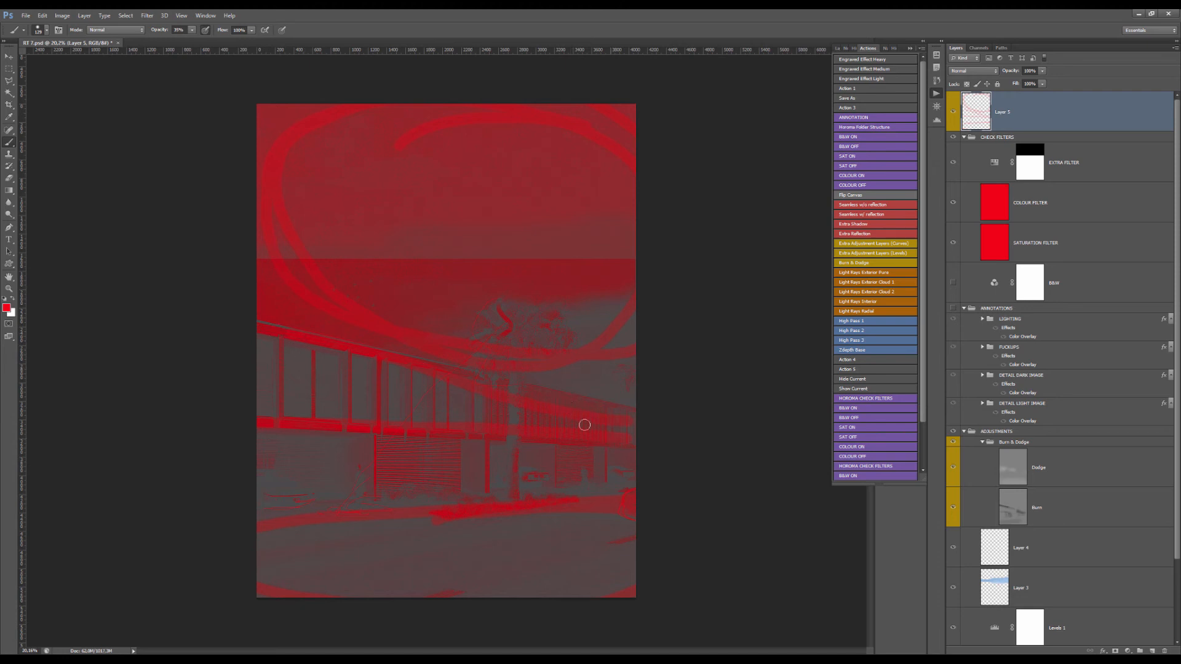
scroll(435, 412, "up", 3)
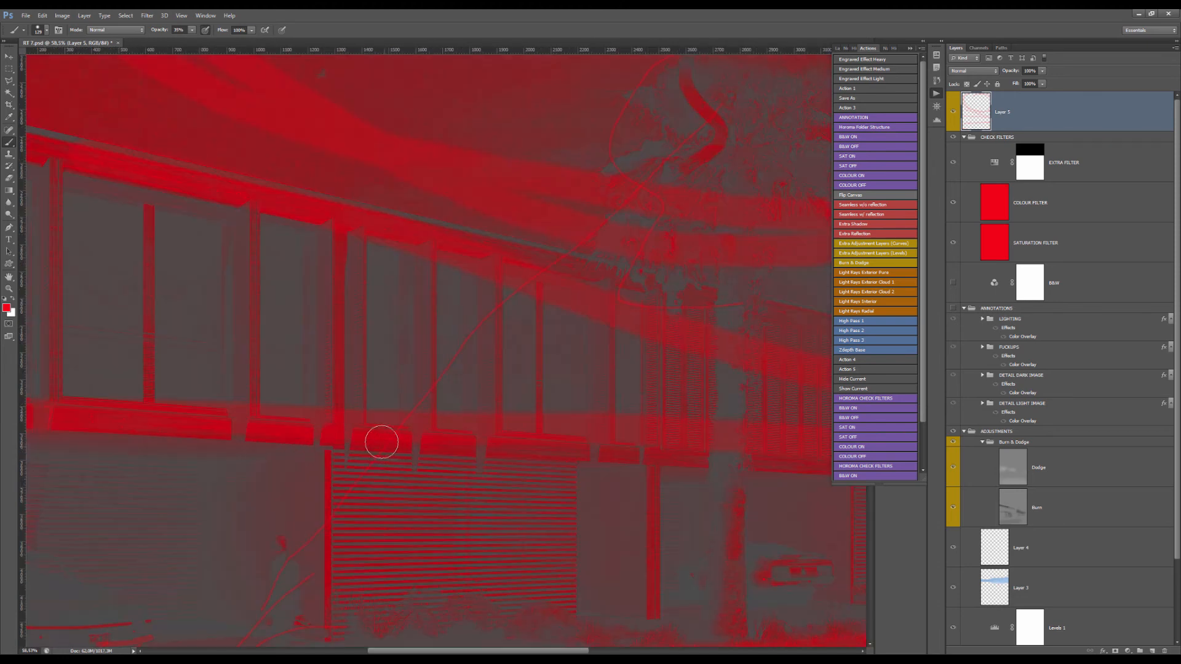
Hide Layer 5 and add a Hue/Saturation adjustment above the Burn & Dodge group, lowering saturation to about -42
left_click(953, 111)
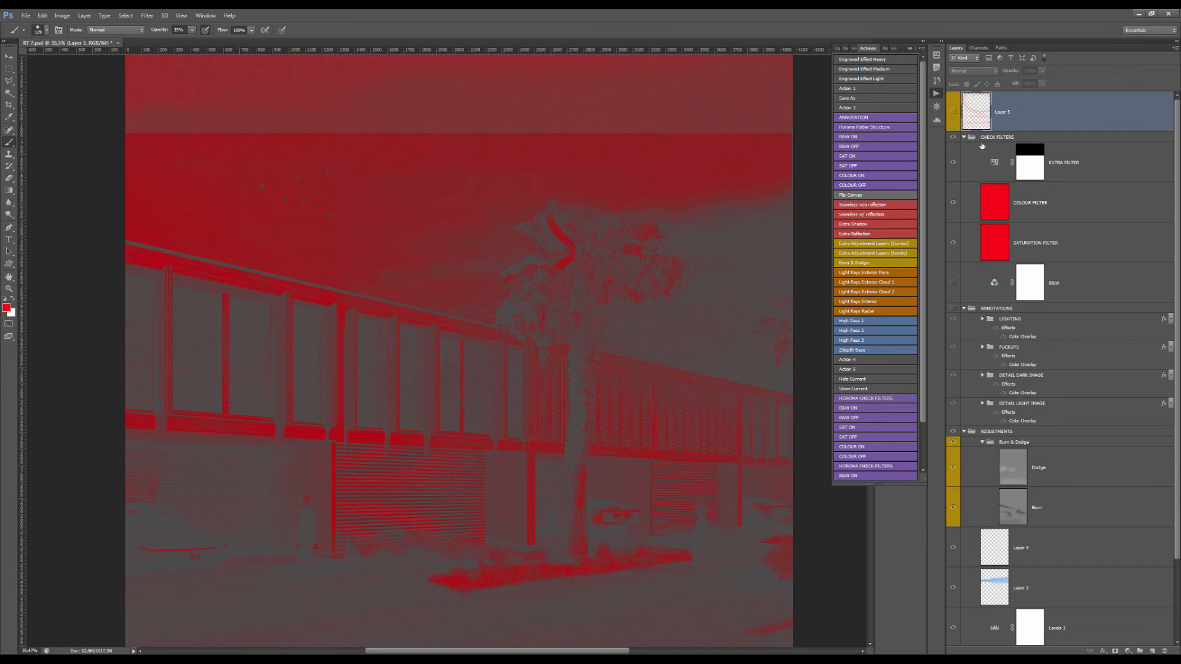
left_click(1004, 237)
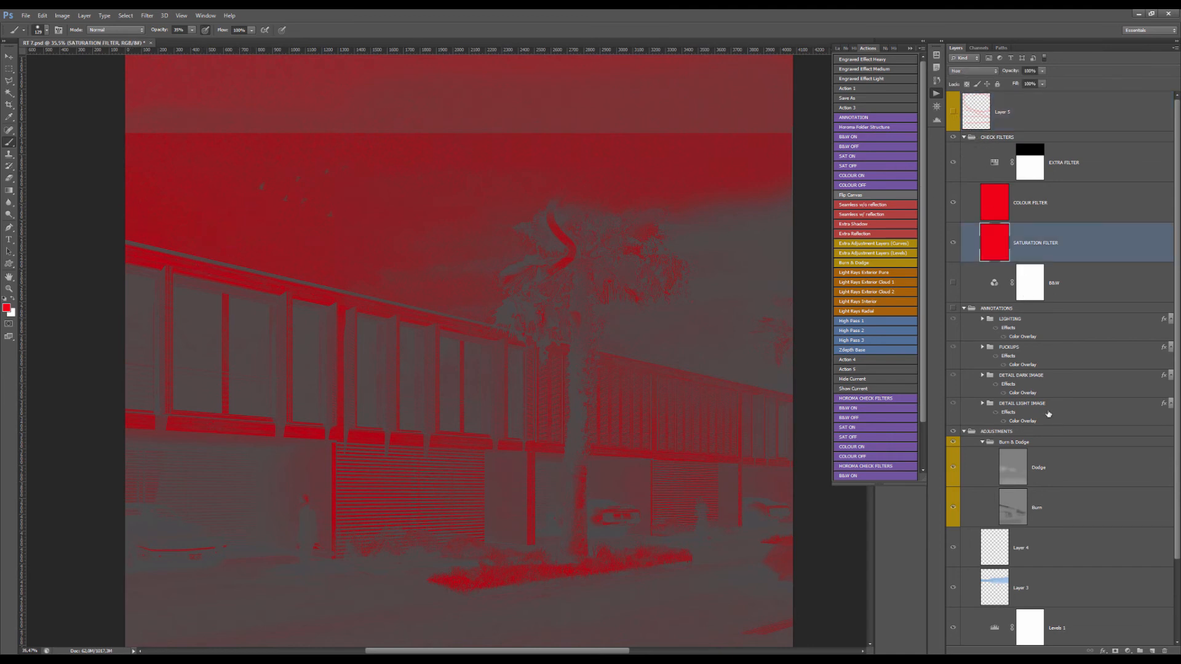
left_click(1046, 442)
left_click(1128, 651)
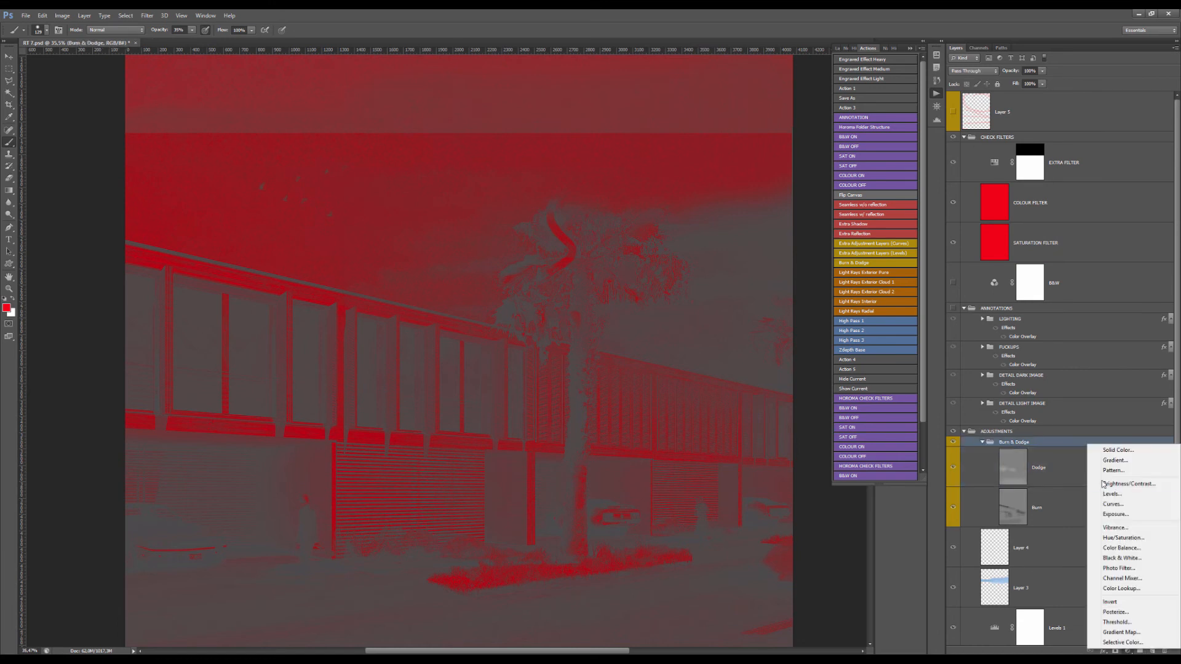
left_click(1127, 538)
left_click_drag(1018, 470, 1018, 438)
left_click_drag(811, 131, 786, 141)
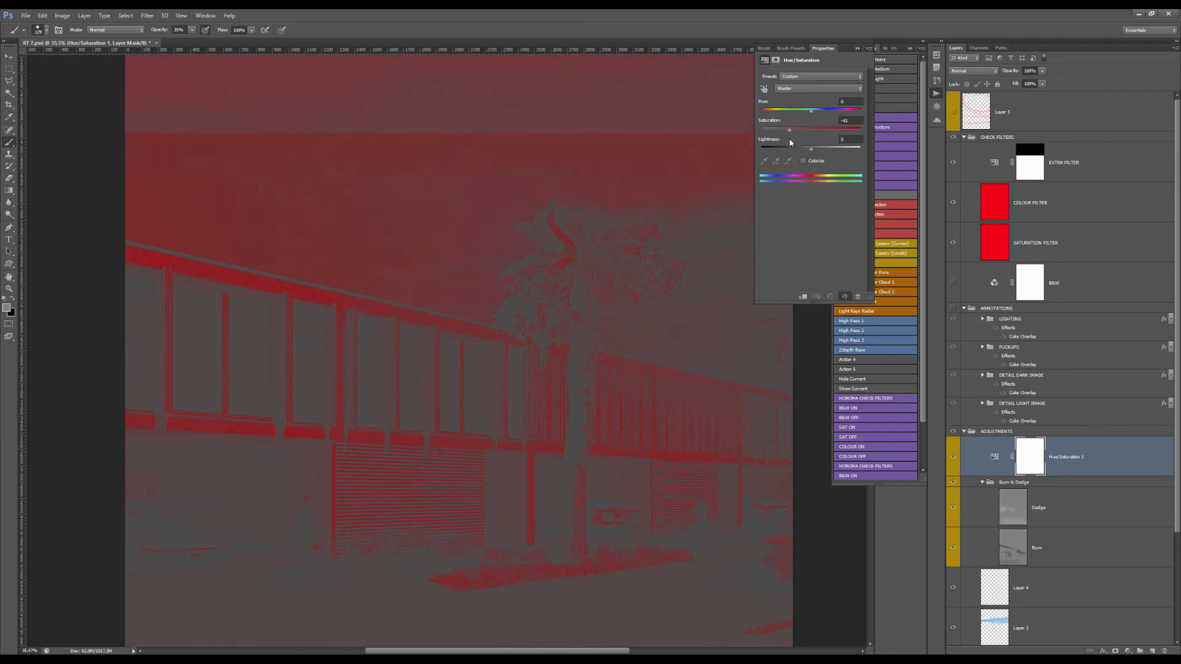
Invert the Hue/Saturation mask to black, brush a first stroke across the facade and make white the foreground colour
left_click(1029, 455)
key("ctrl+i")
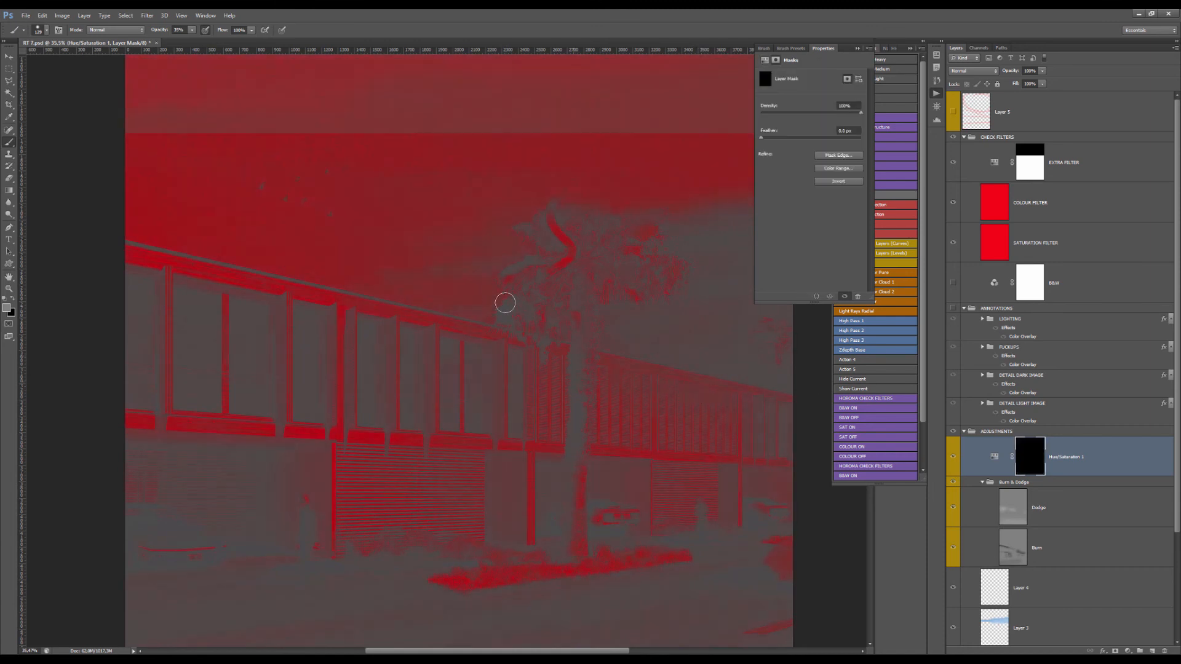
scroll(490, 303, "down", 2)
scroll(490, 303, "down", 1)
mouse_move(432, 391)
left_mouse_down()
mouse_move(458, 393)
mouse_move(332, 418)
left_mouse_up()
key("x")
key("d")
key("x")
key("x")
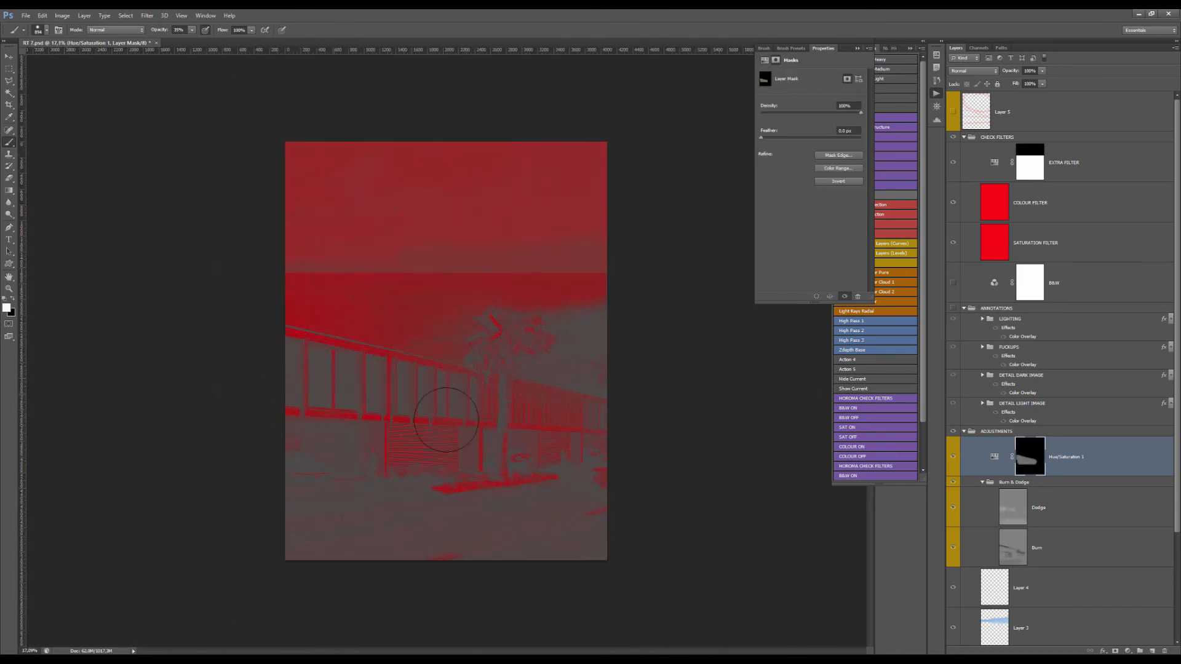
Paint white on the Hue/Saturation mask over the building facade and its surroundings to desaturate them
mouse_move(391, 396)
left_mouse_down()
mouse_move(495, 412)
mouse_move(403, 463)
mouse_move(391, 396)
left_mouse_up()
mouse_move(300, 342)
left_mouse_down()
mouse_move(314, 340)
mouse_move(298, 340)
left_mouse_up()
left_click_drag(331, 348, 307, 349)
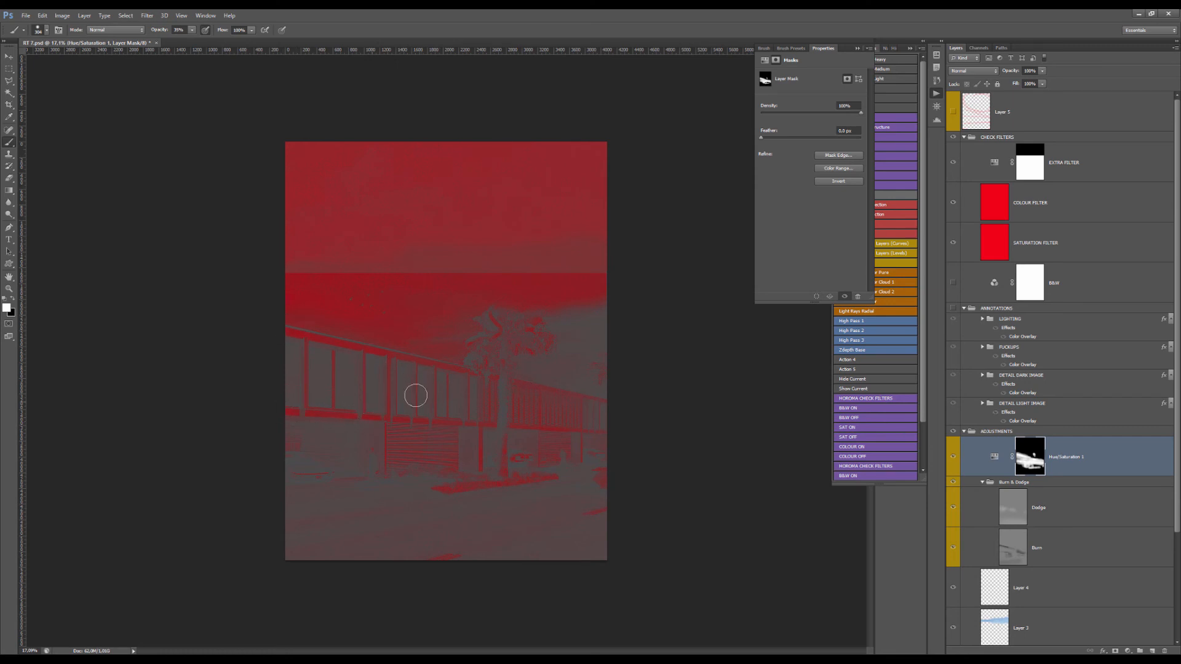
left_click_drag(391, 411, 401, 413)
left_click_drag(347, 397, 344, 401)
Hide the CHECK FILTERS group and examine the desaturated facade, palm trunk and green car up close
left_click(954, 137)
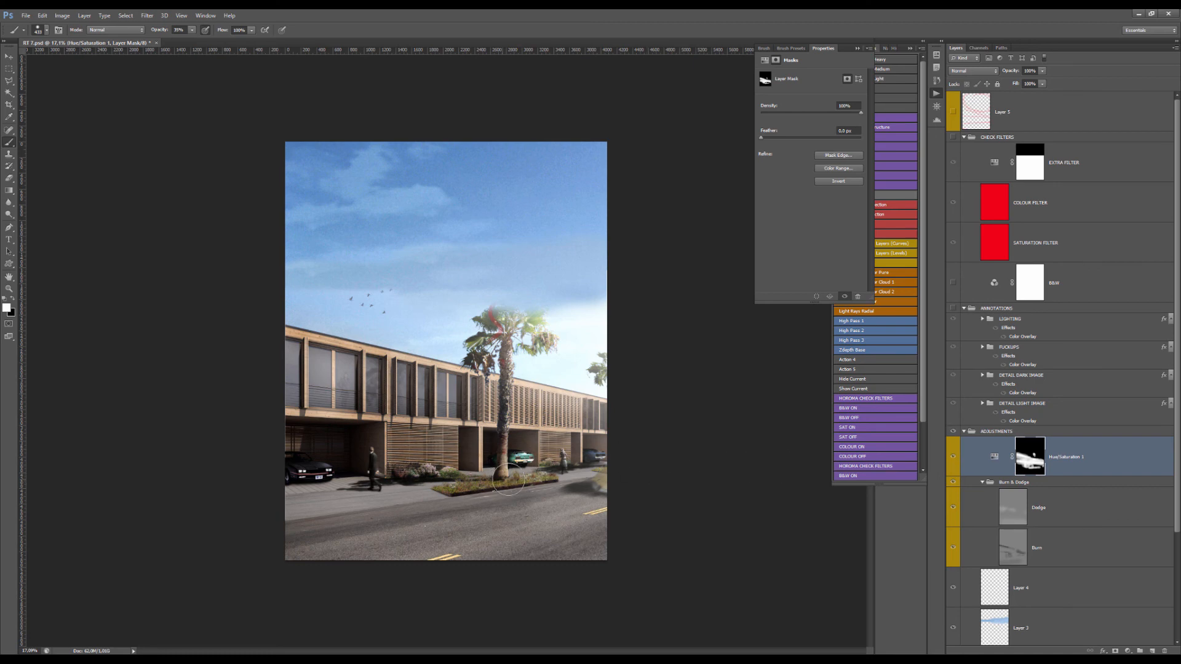
key("v")
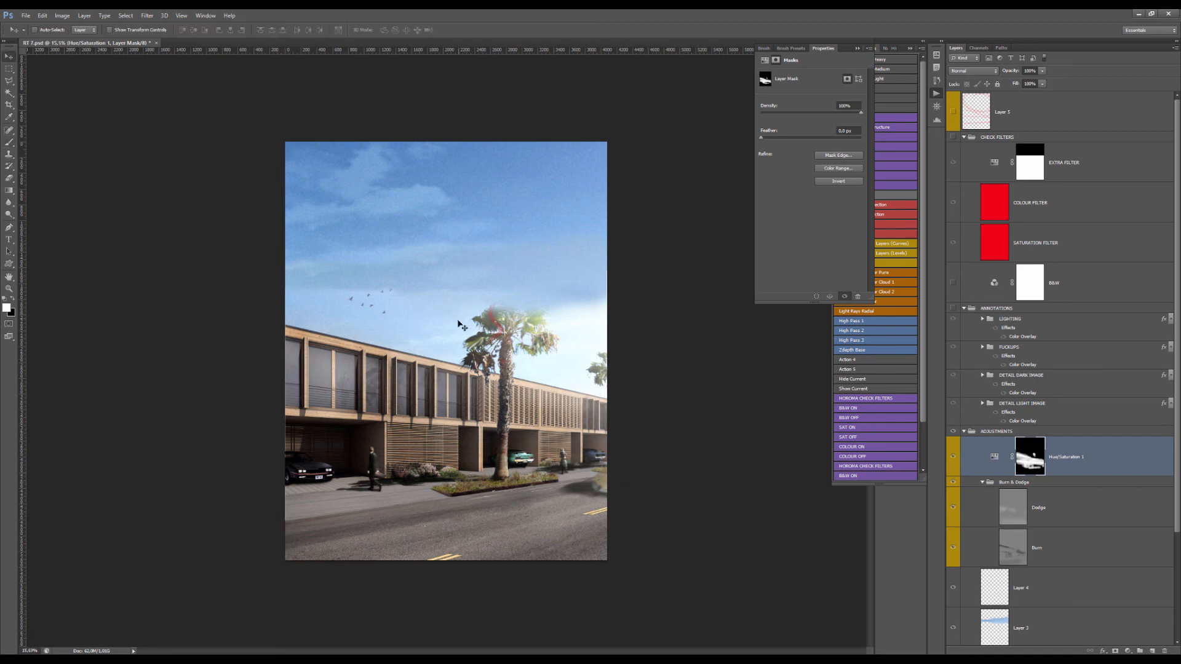
scroll(502, 444, "up", 10)
left_click_drag(502, 444, 474, 246)
scroll(473, 246, "up", 15)
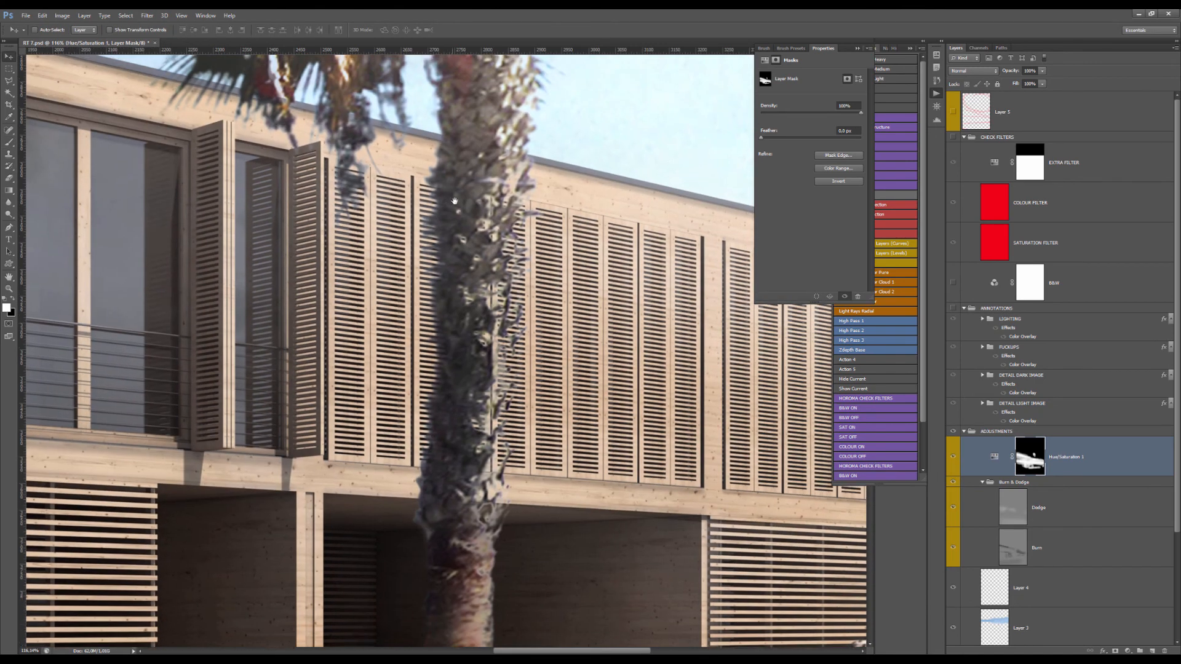
scroll(471, 300, "down", 5)
scroll(506, 215, "up", 5)
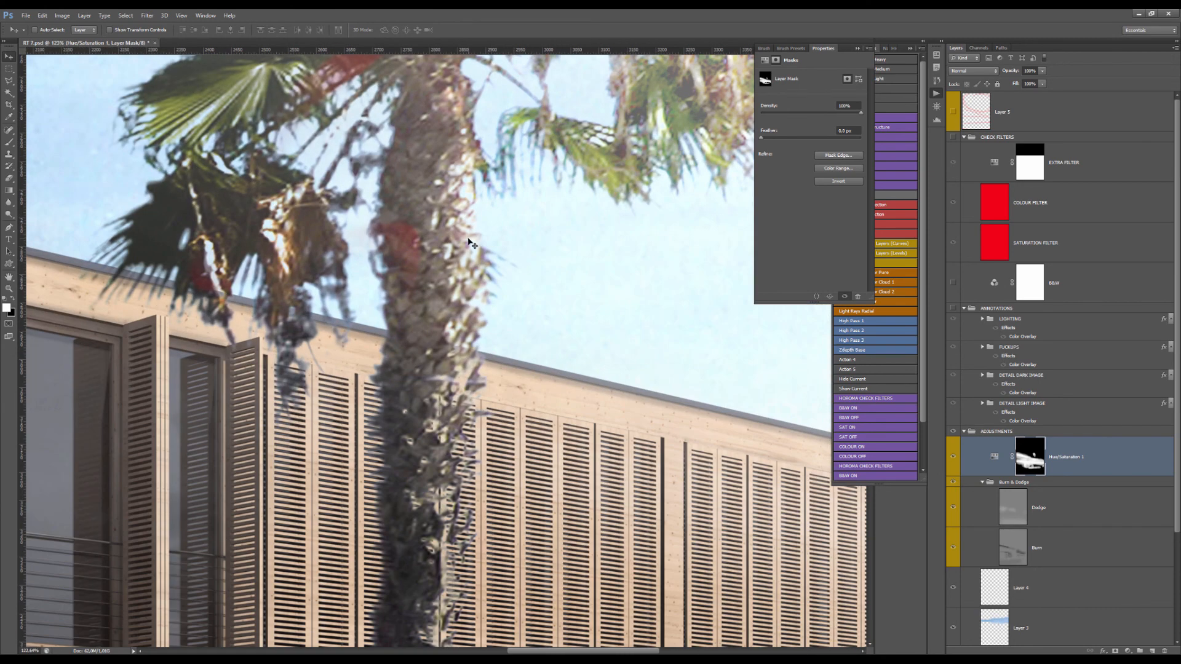
scroll(446, 252, "down", 2)
scroll(401, 326, "up", 3)
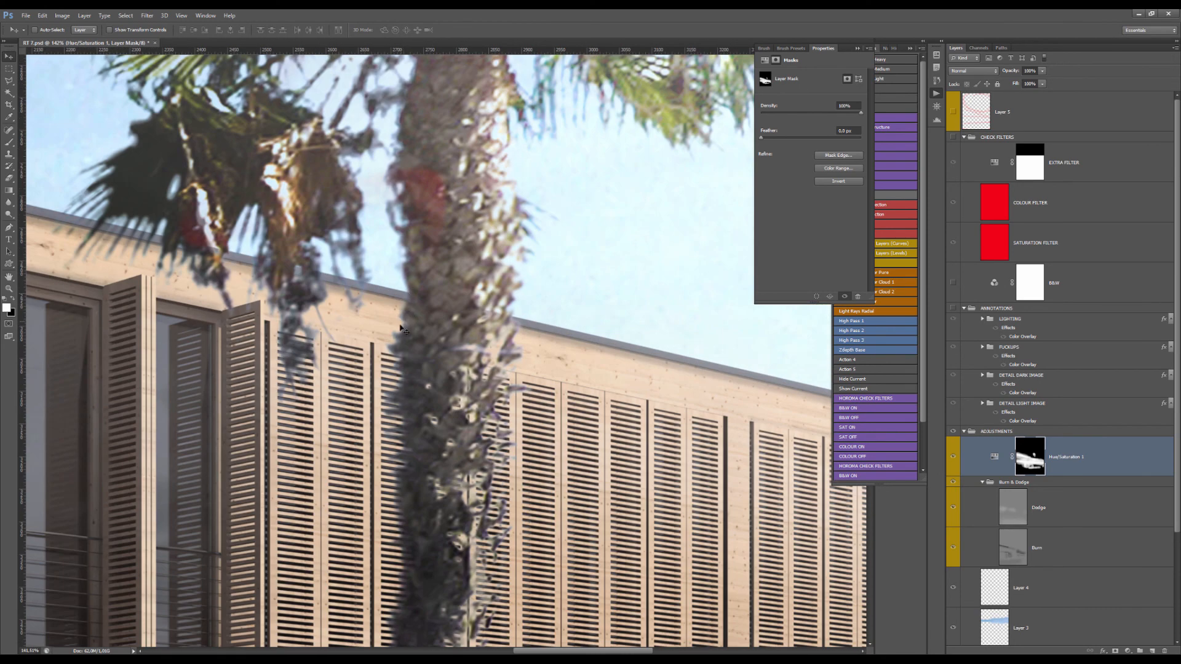
scroll(442, 398, "down", 10)
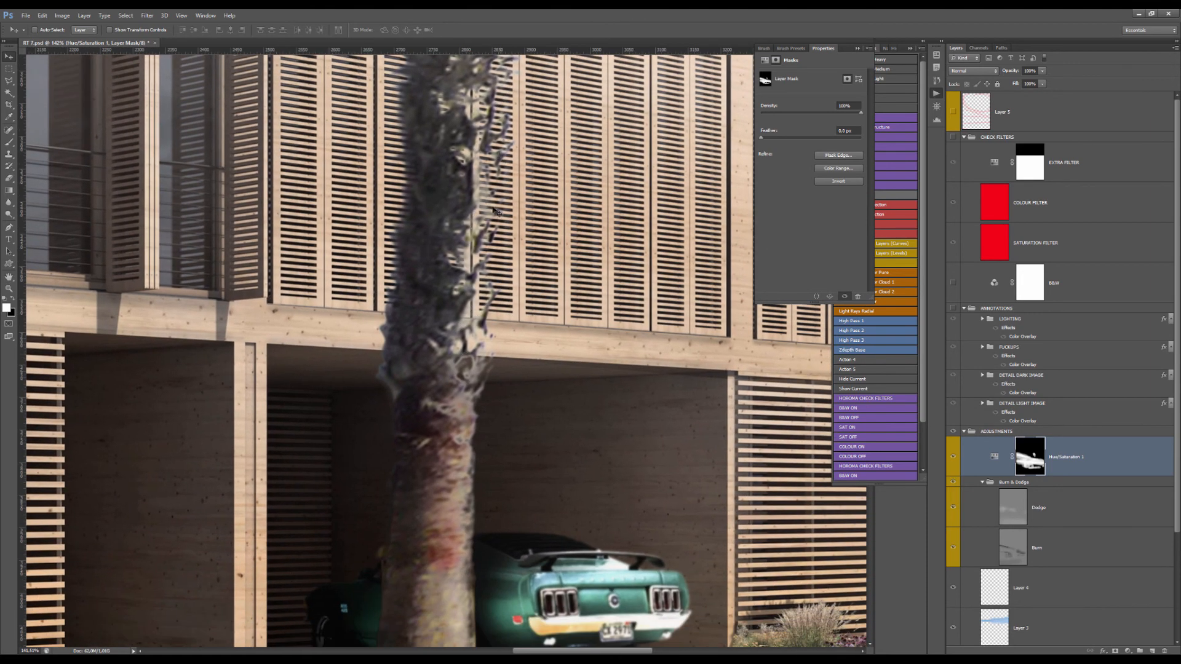
scroll(468, 330, "down", 6)
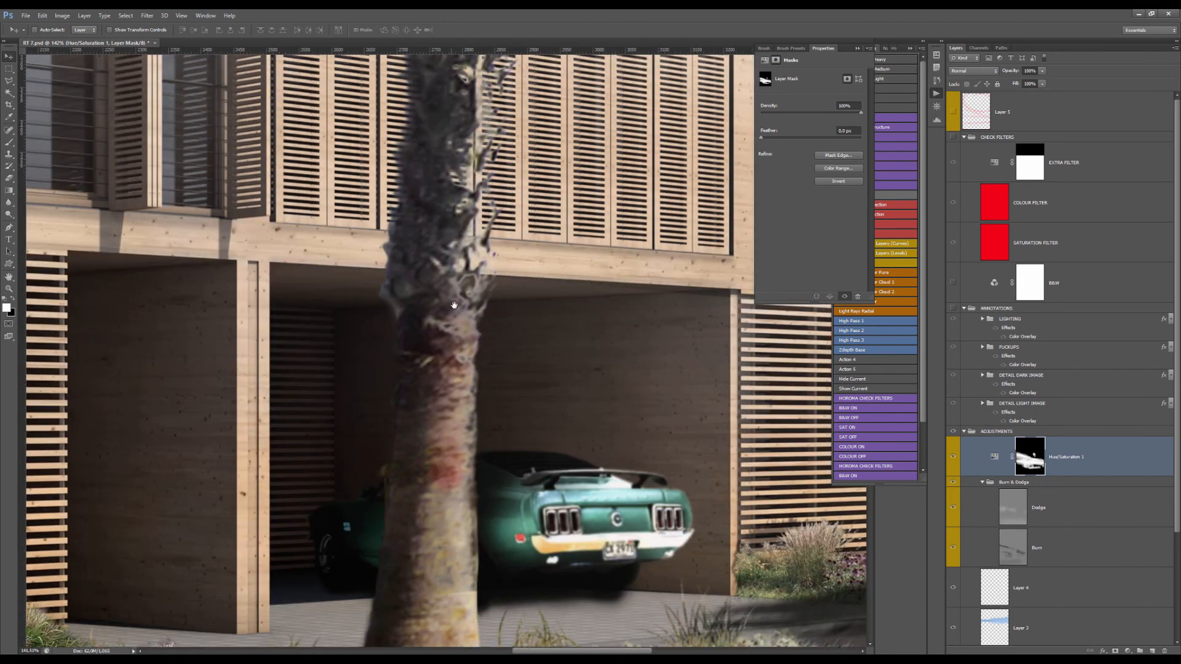
scroll(460, 342, "down", 2)
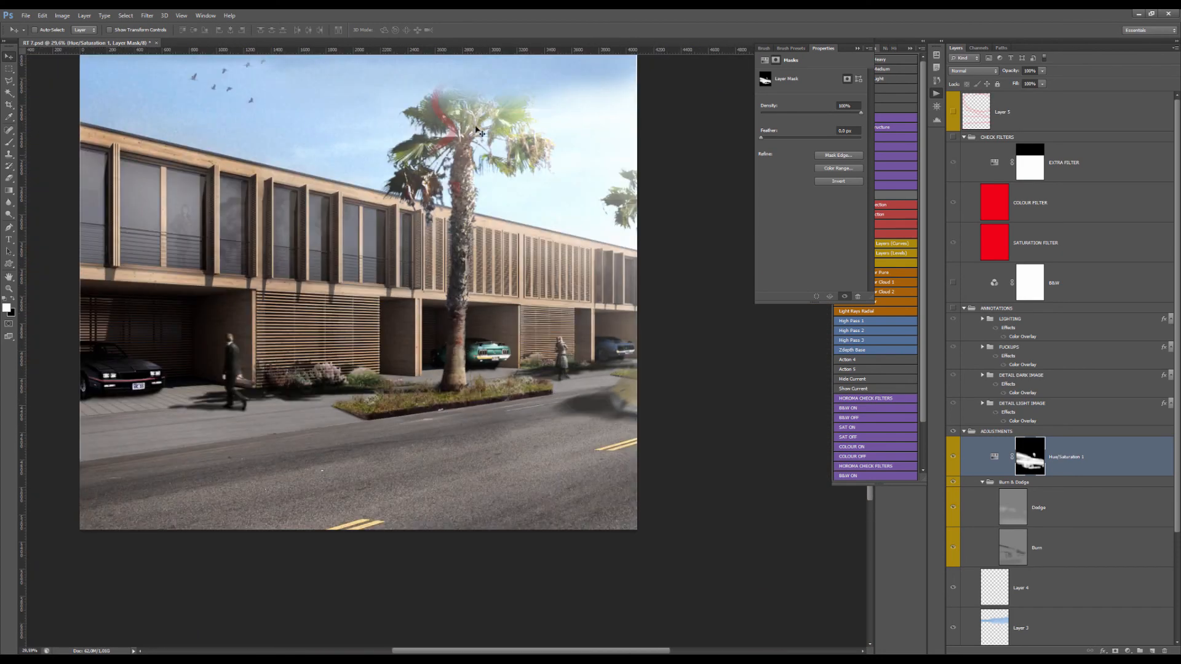
Extend the crop frame past the image's right edge to reveal the hidden street, and bring it back to the original canvas boundary
scroll(495, 165, "down", 3)
key("c")
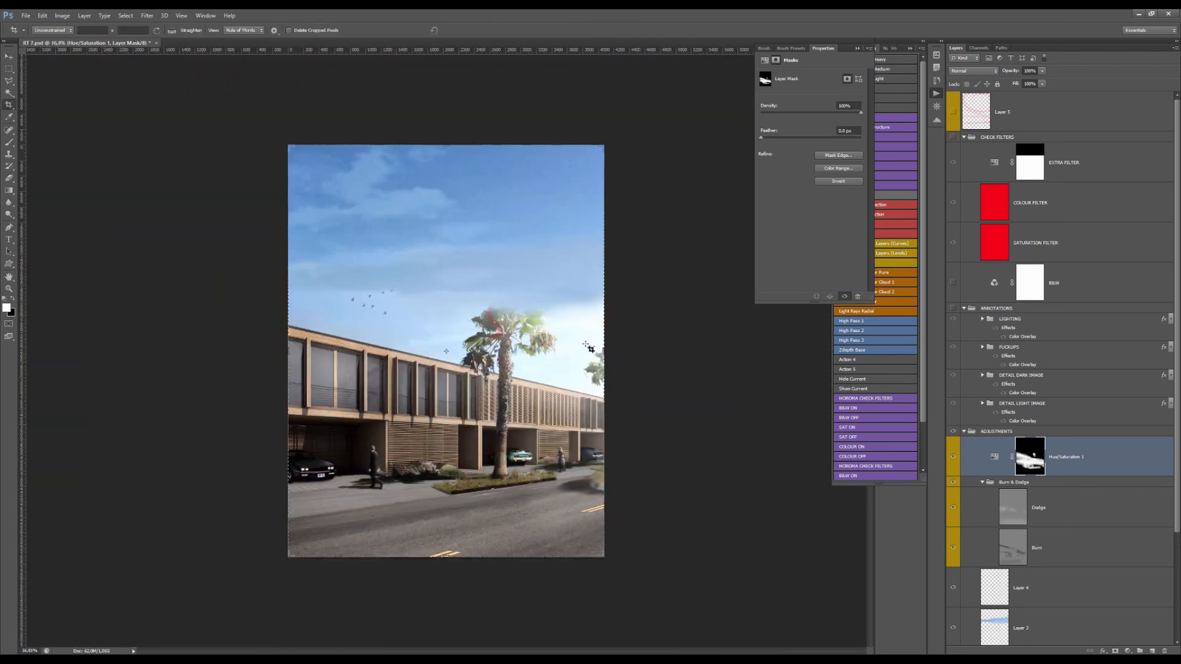
left_click_drag(607, 352, 708, 346)
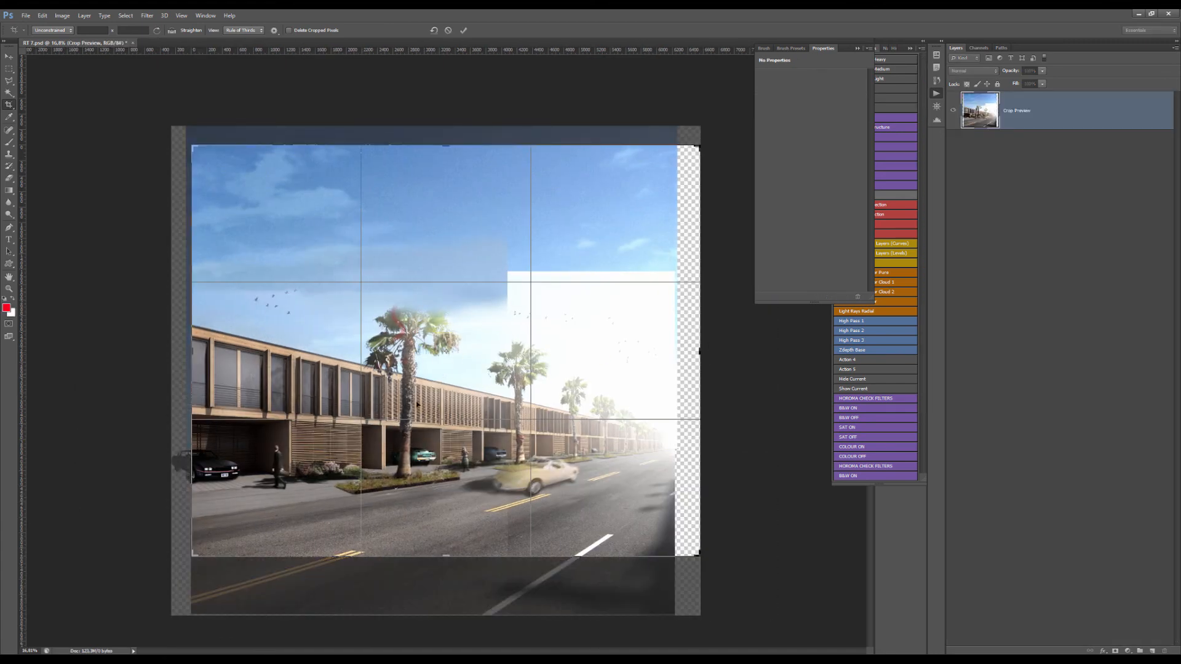
left_click_drag(698, 353, 604, 354)
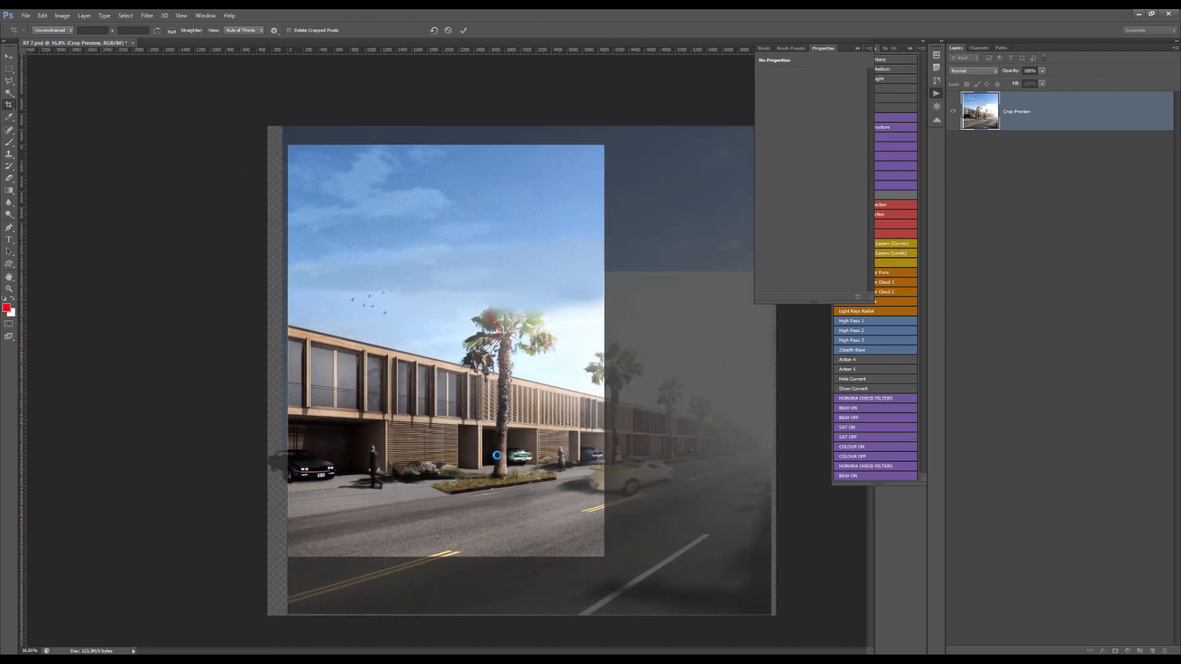
key("Return")
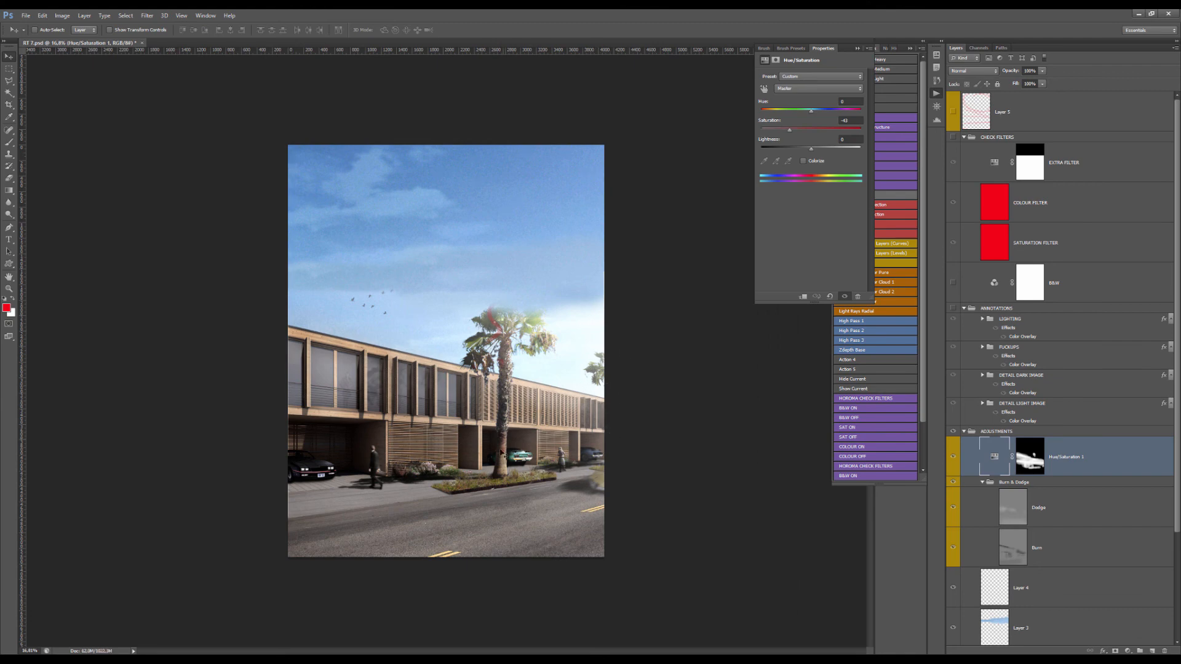
Examine the palm trunk and the louvred facade behind it up close, and compare them with the whole composition
scroll(503, 473, "up", 5)
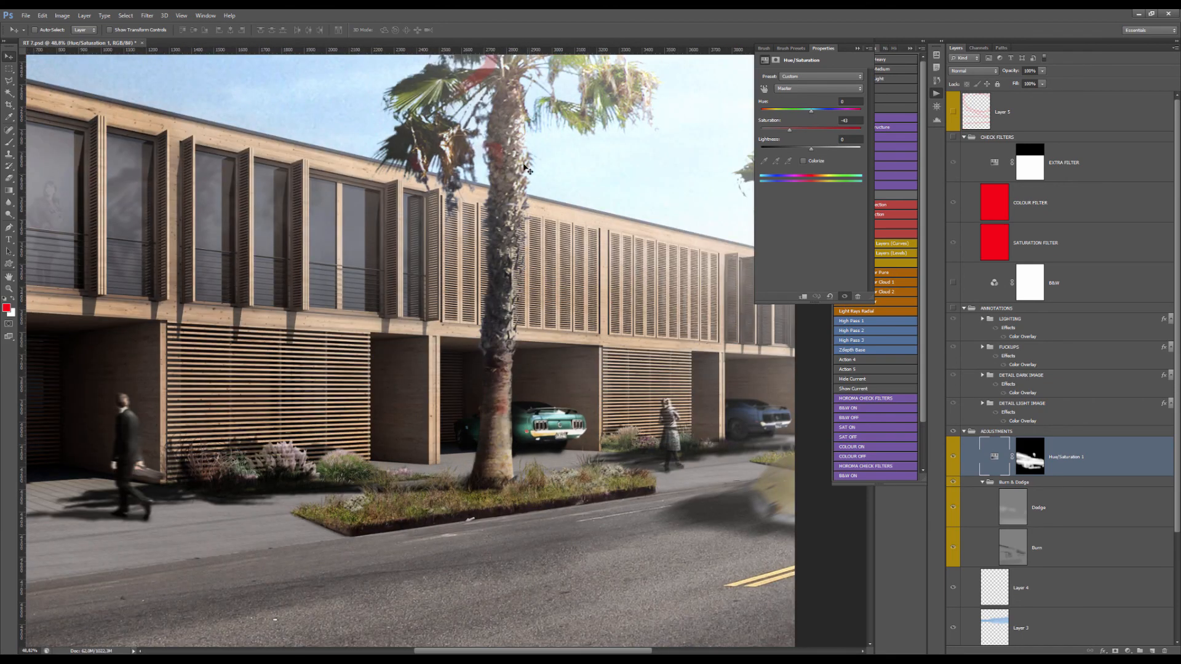
left_click_drag(517, 186, 515, 231)
scroll(514, 231, "up", 4)
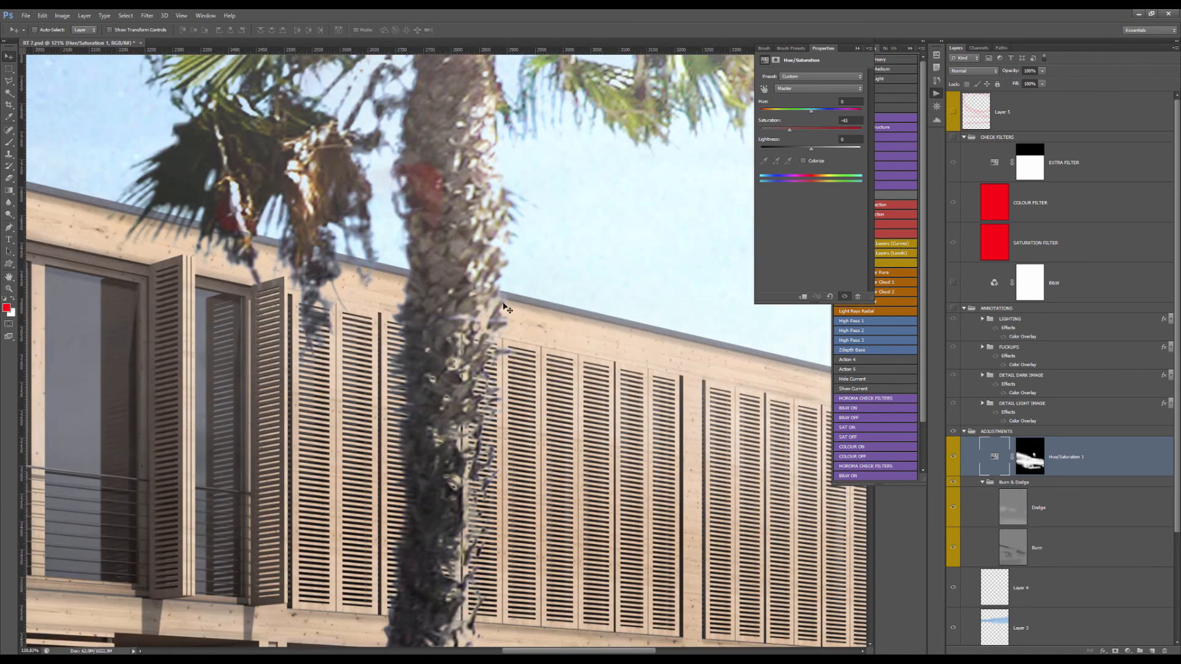
scroll(486, 334, "down", 5)
scroll(421, 317, "up", 5)
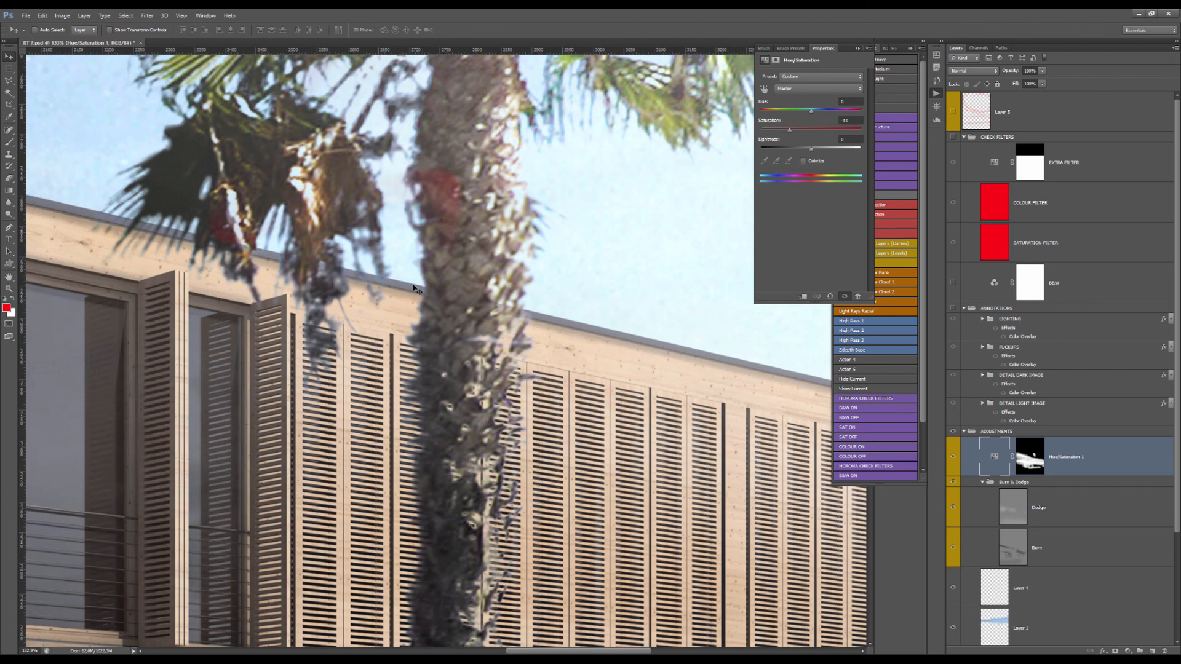
scroll(416, 288, "up", 3)
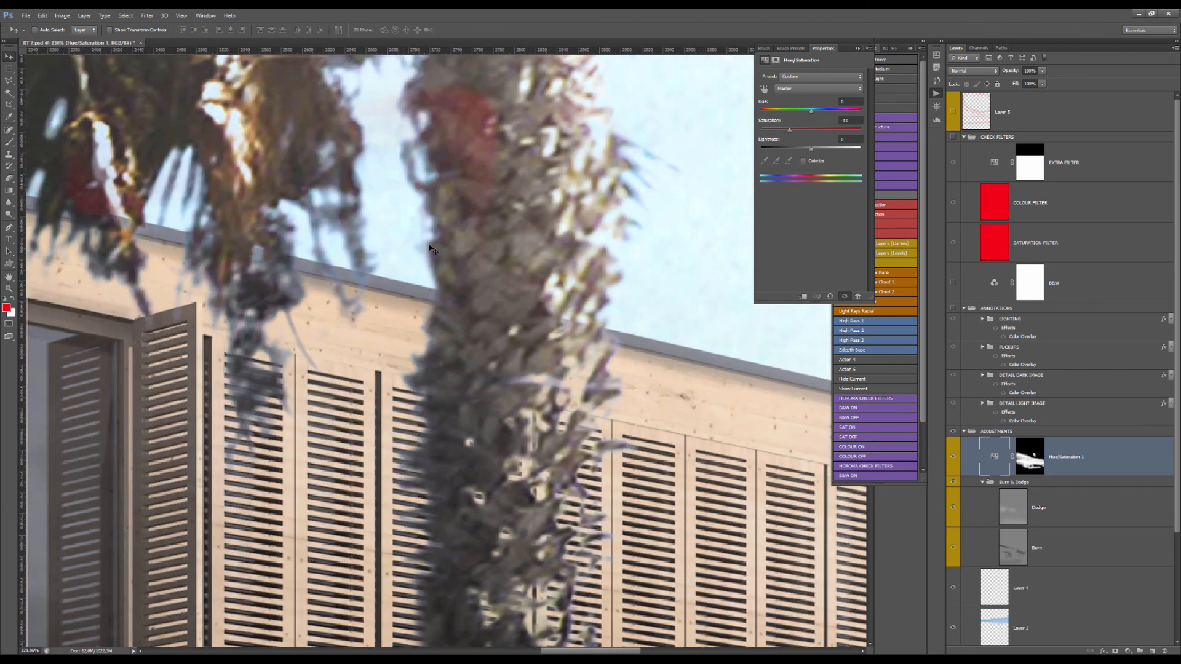
scroll(441, 340, "down", 6)
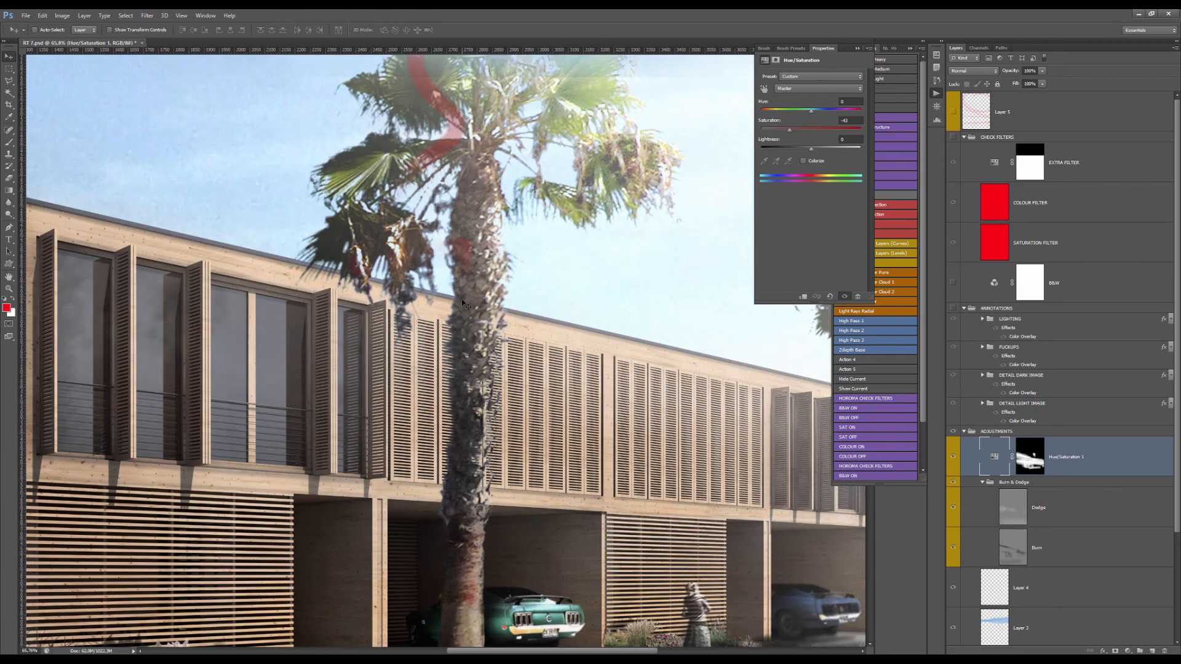
scroll(533, 342, "down", 2)
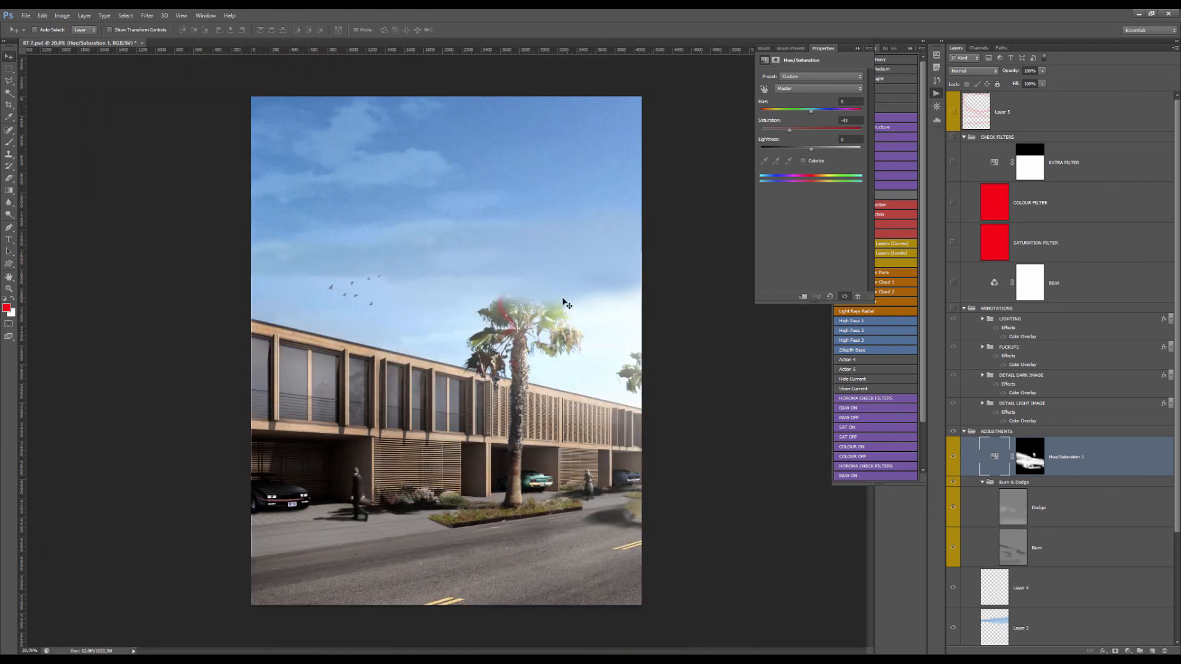
scroll(493, 353, "down", 2)
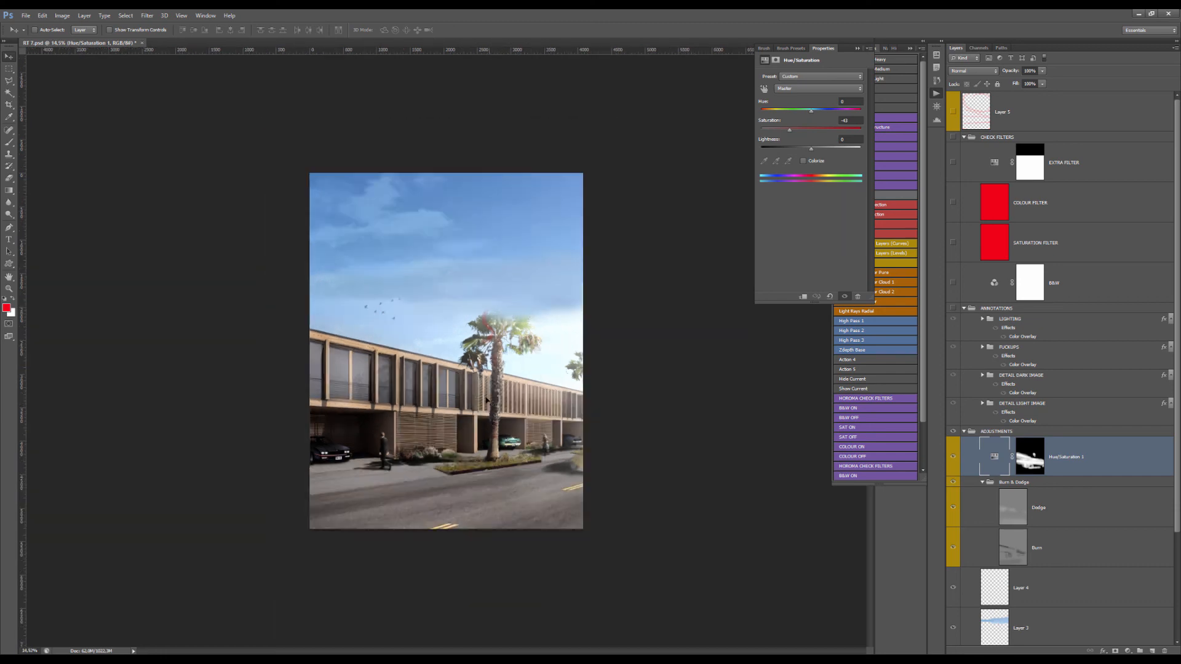
scroll(442, 362, "up", 3)
scroll(390, 369, "down", 2)
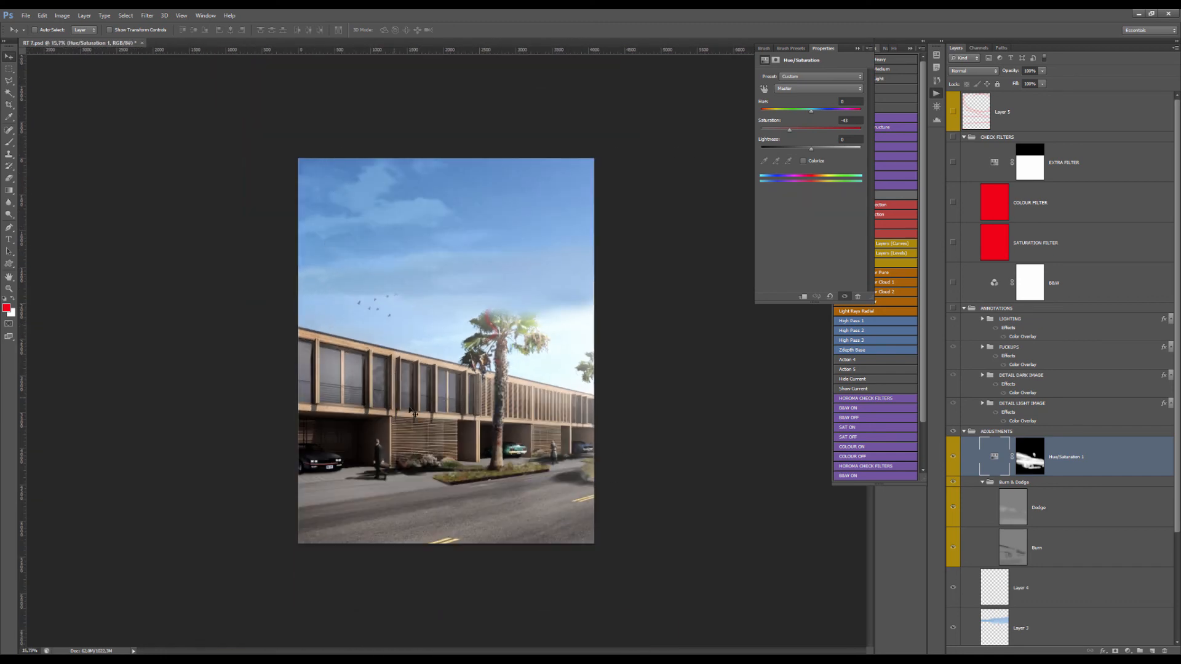